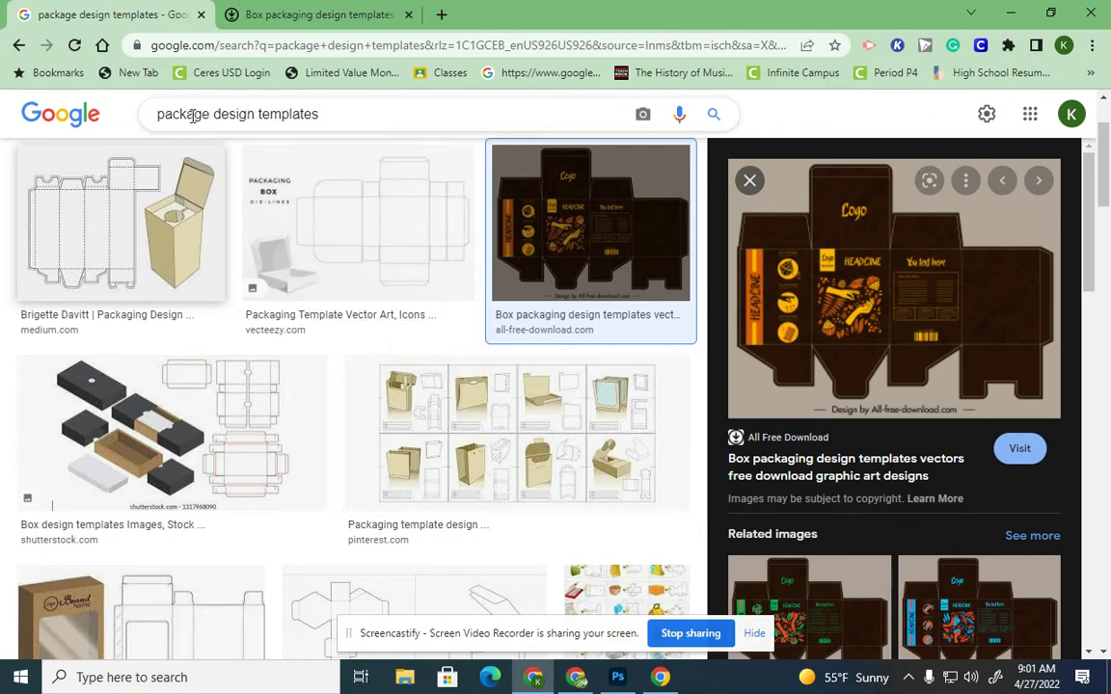
Copy the first box template image with the flat dieline and open tall box from the image results
{"action": "scroll", "coordinate": [330, 176], "scroll_direction": "up", "scroll_amount": 2}
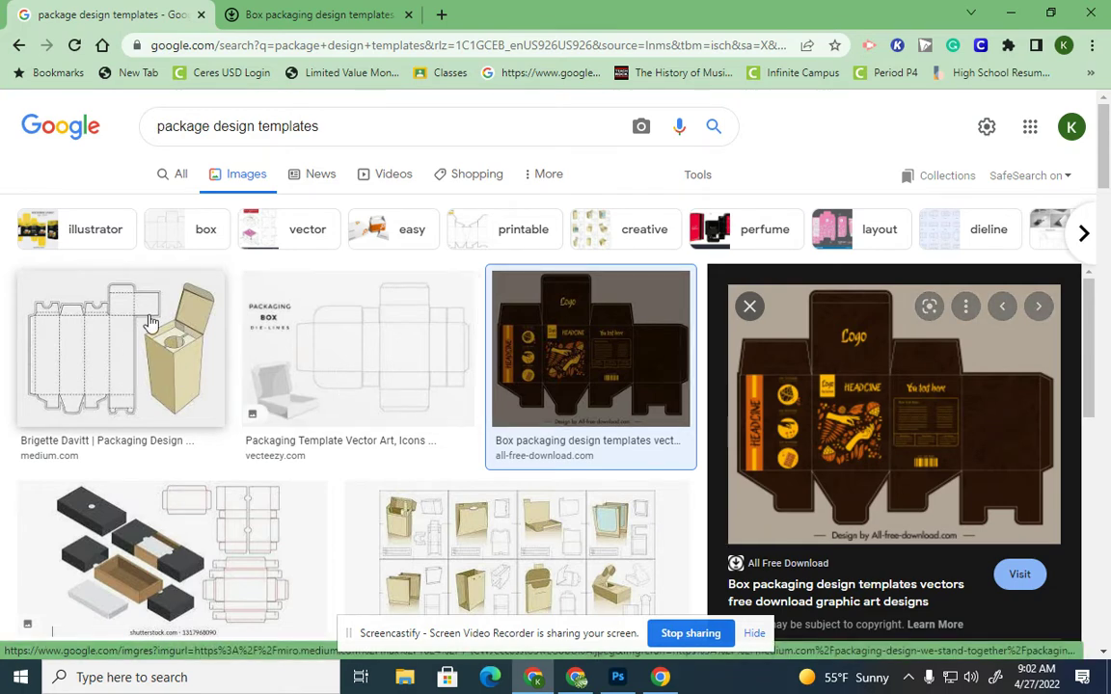
{"action": "right_click", "coordinate": [82, 310]}
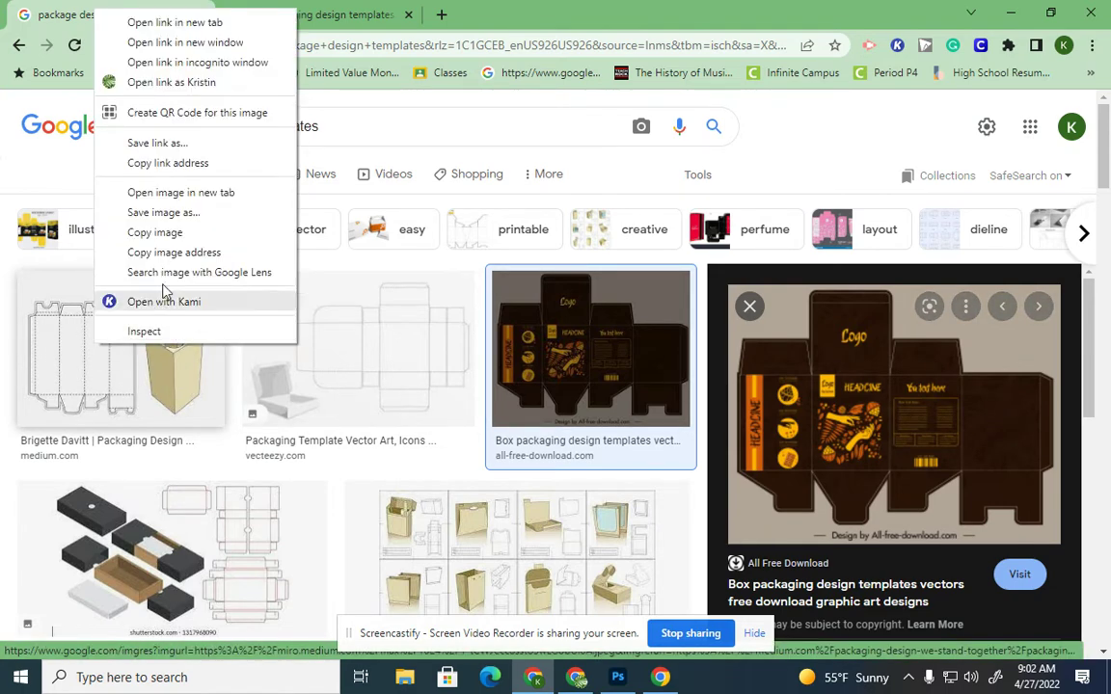
{"action": "left_click", "coordinate": [156, 233]}
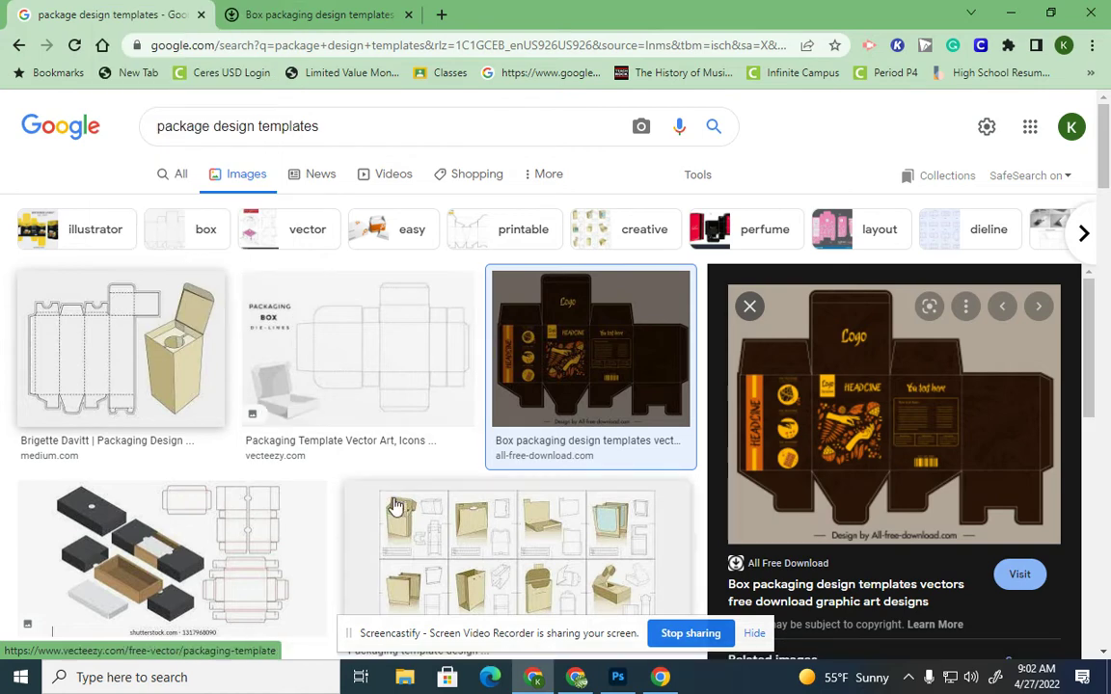
Switch to Photoshop and create a new document 17 inches wide and 11 inches high at 72 pixels/inch
{"action": "left_click", "coordinate": [617, 678]}
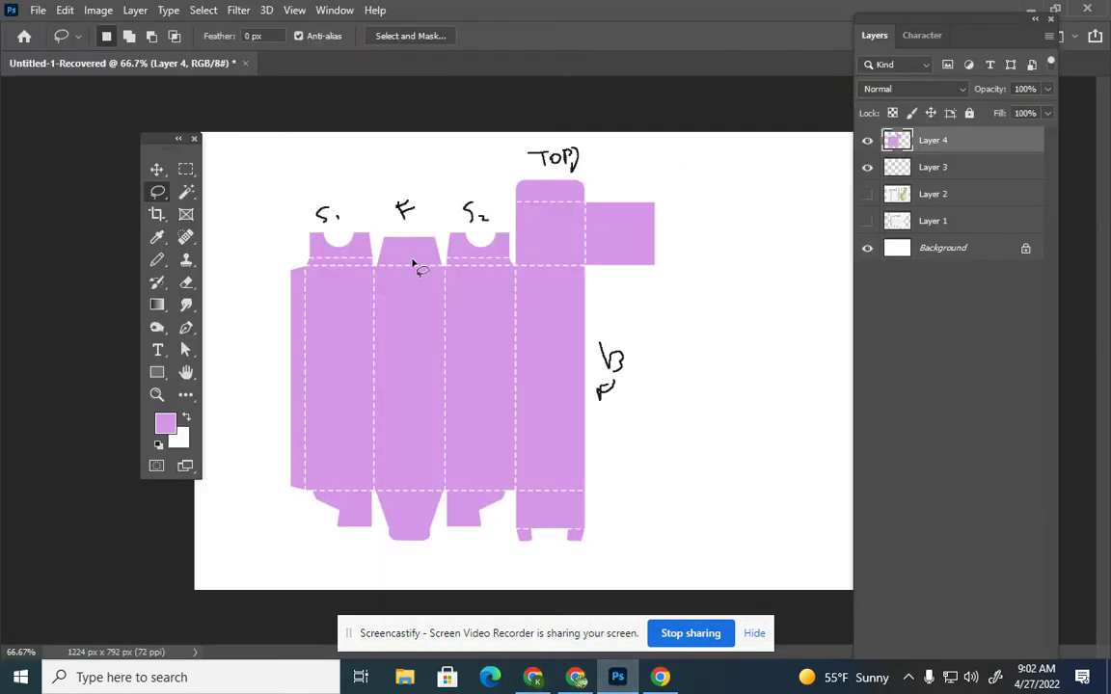
{"action": "left_click", "coordinate": [35, 11]}
{"action": "left_click", "coordinate": [54, 27]}
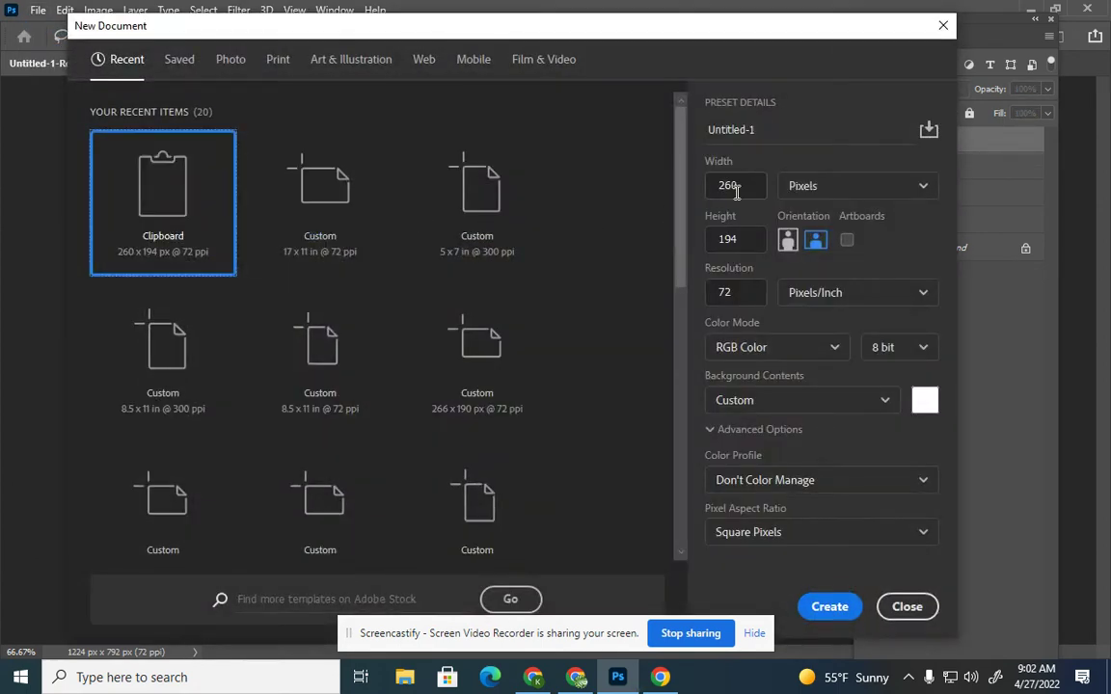
{"action": "left_click", "coordinate": [831, 185]}
{"action": "left_click", "coordinate": [810, 248]}
{"action": "double_click", "coordinate": [743, 187]}
{"action": "type", "text": "17"}
{"action": "key", "text": "Tab"}
{"action": "type", "text": "11"}
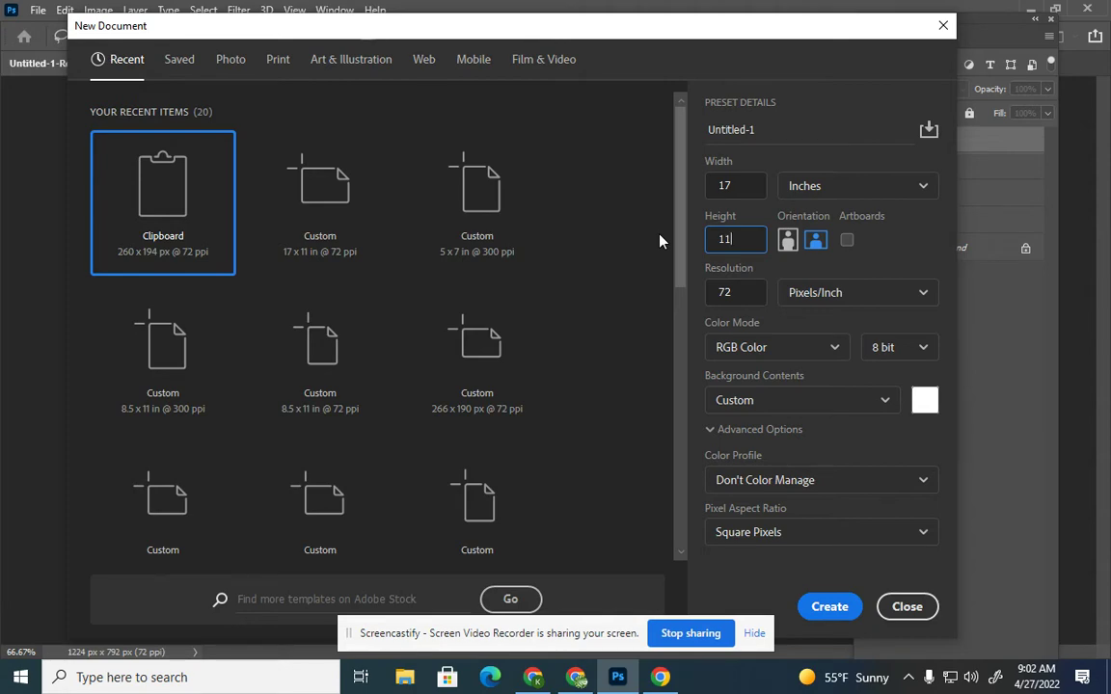
{"action": "left_click", "coordinate": [819, 605]}
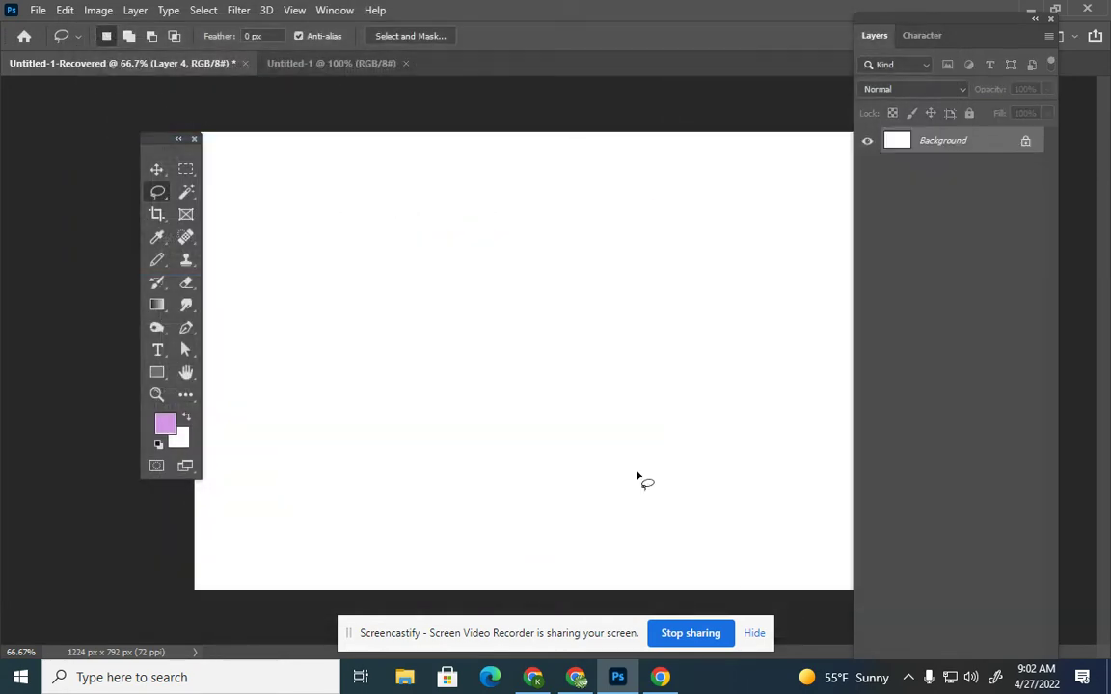
Paste the copied box template into the document and enlarge it with Free Transform to nearly fill the canvas
{"action": "key", "text": "ctrl+v"}
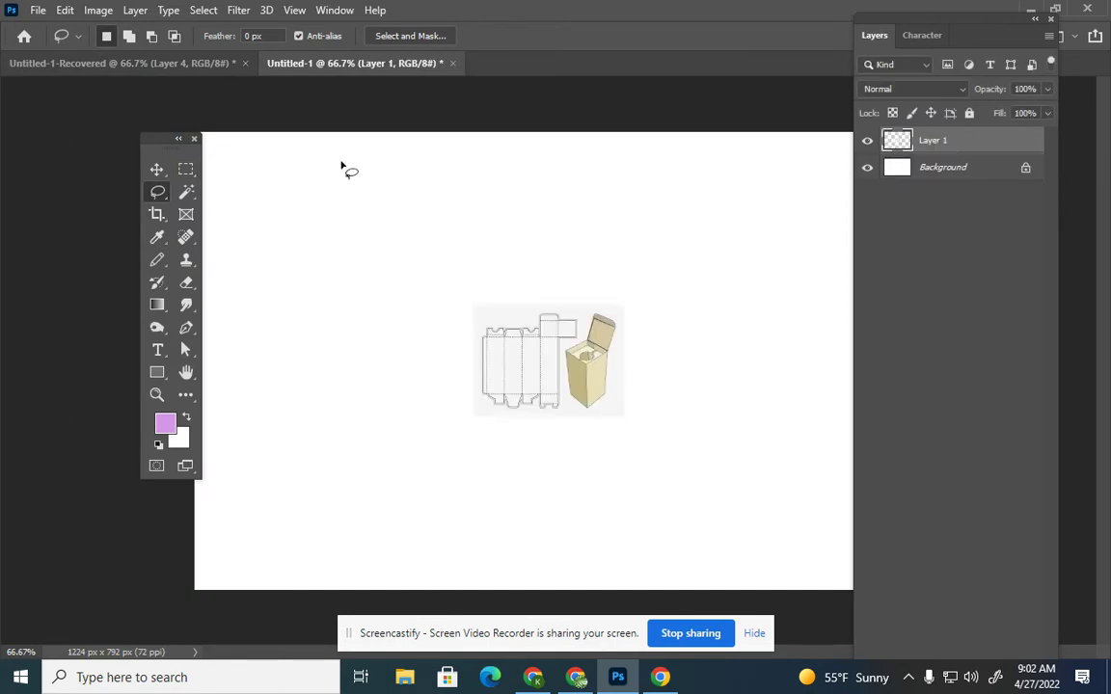
{"action": "key", "text": "ctrl+t"}
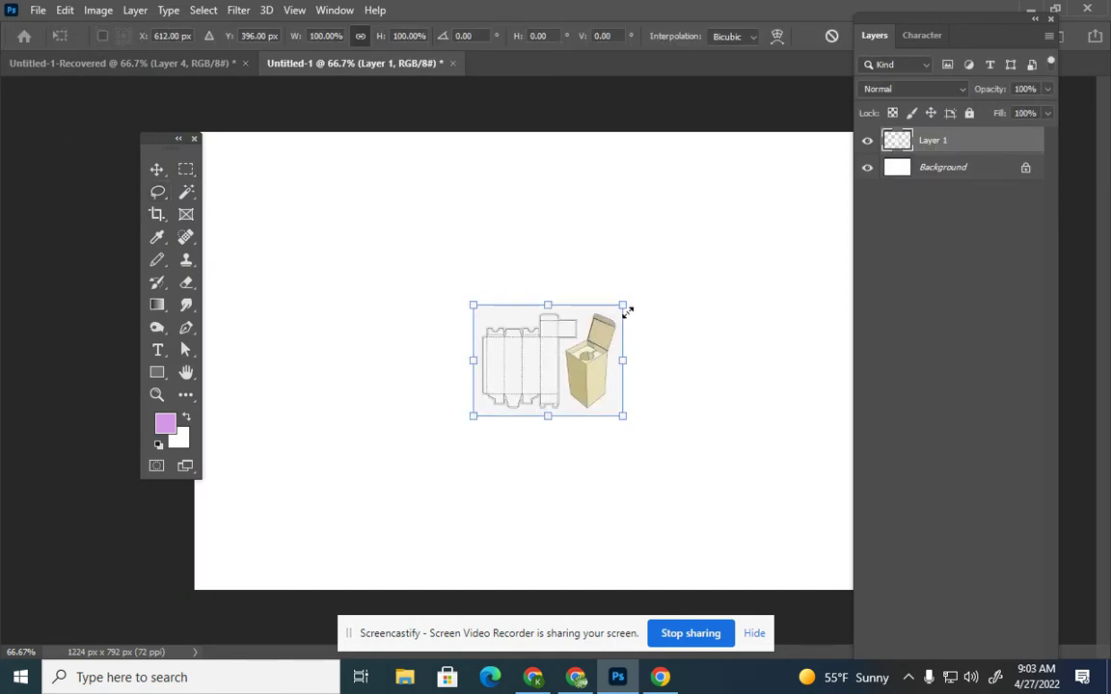
{"action": "left_click_drag", "start_coordinate": [623, 305], "coordinate": [849, 151]}
{"action": "left_click_drag", "start_coordinate": [474, 419], "coordinate": [231, 479]}
{"action": "left_click_drag", "start_coordinate": [480, 367], "coordinate": [451, 354]}
{"action": "mouse_move", "coordinate": [788, 539]}
{"action": "left_mouse_down"}
{"action": "mouse_move", "coordinate": [849, 552]}
{"action": "mouse_move", "coordinate": [878, 611]}
{"action": "left_mouse_up"}
{"action": "key", "text": "Return"}
{"action": "key", "text": "l"}
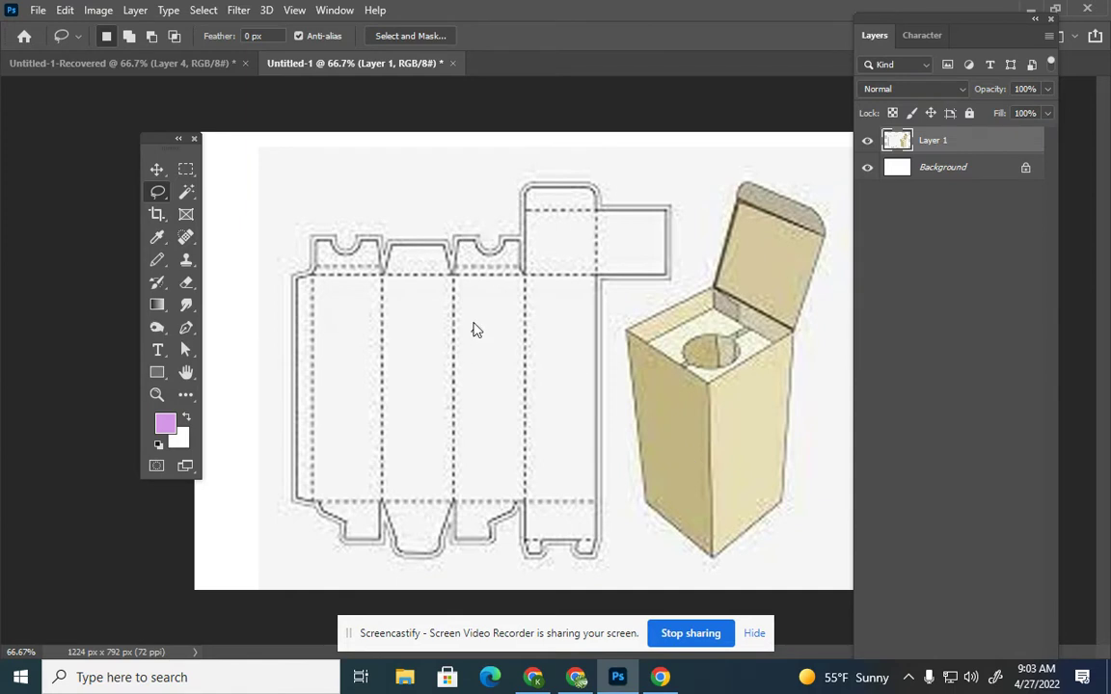
Reset the foreground and background colors to black and white and add a new layer above the template image
{"action": "key", "text": "v"}
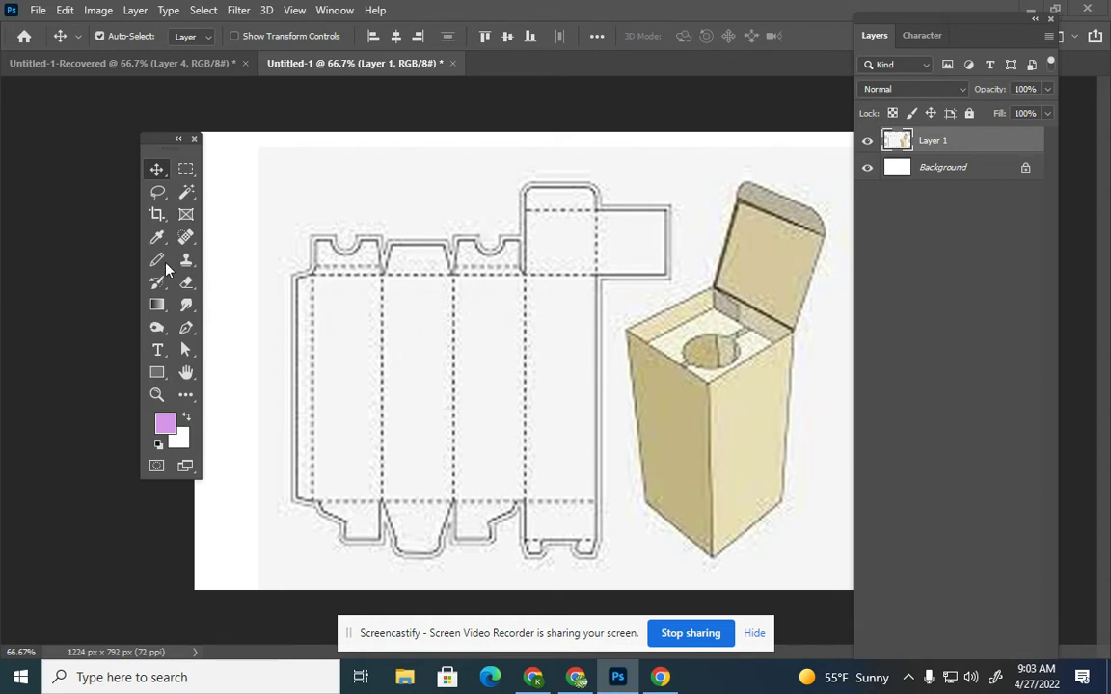
{"action": "left_click", "coordinate": [159, 443]}
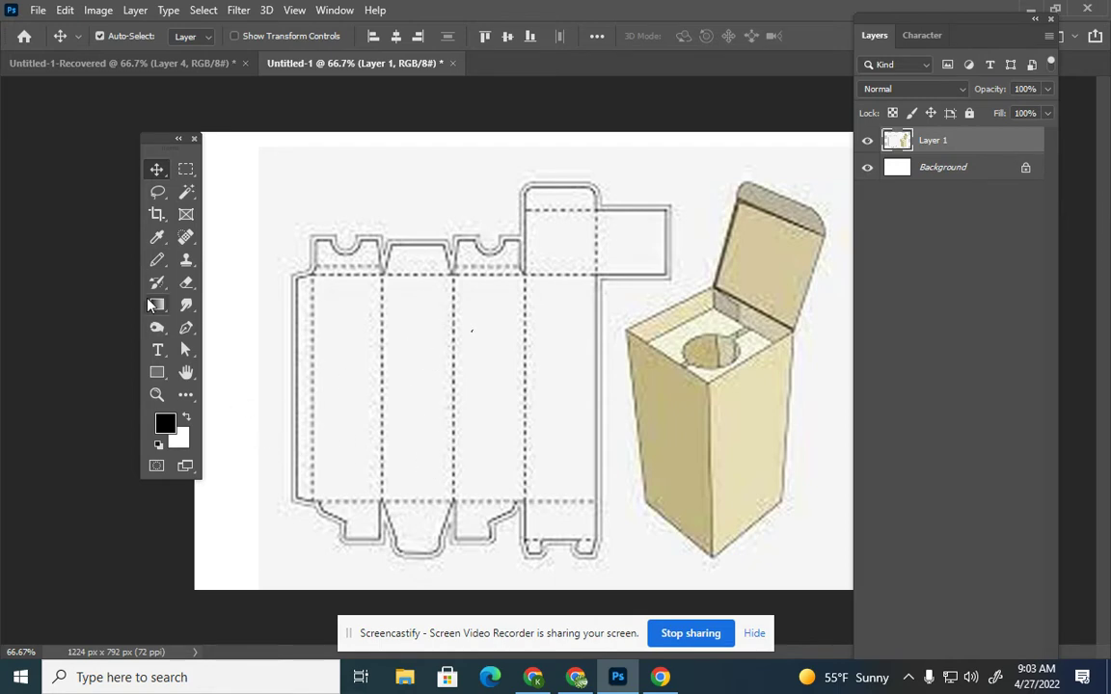
{"action": "left_click", "coordinate": [157, 260]}
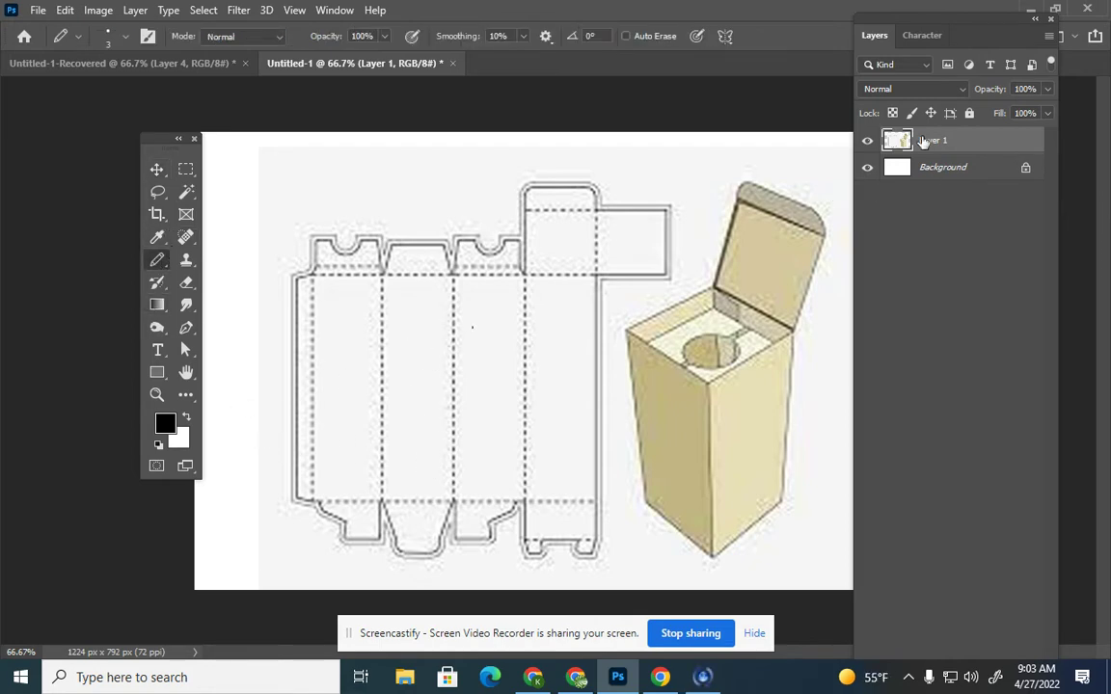
{"action": "left_click", "coordinate": [1050, 35]}
{"action": "left_click", "coordinate": [954, 34]}
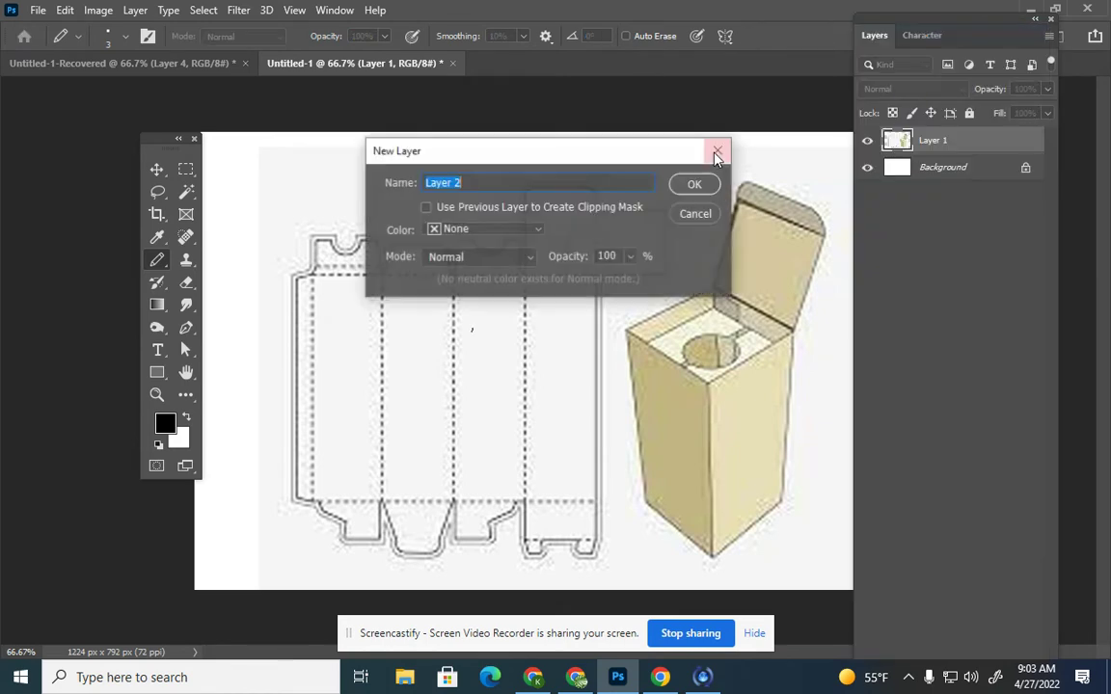
{"action": "left_click", "coordinate": [703, 185]}
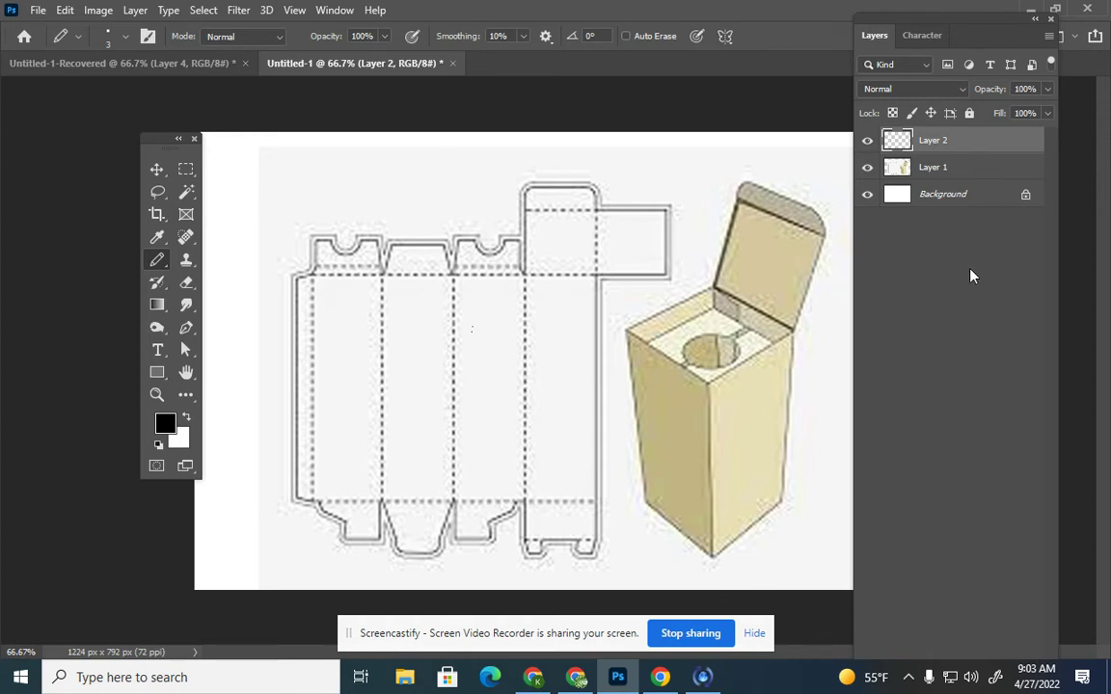
With the Brush tool, label the template's panels S1, F, S2 and B, adding arrows at F, B and above the top flap
{"action": "right_click", "coordinate": [166, 266]}
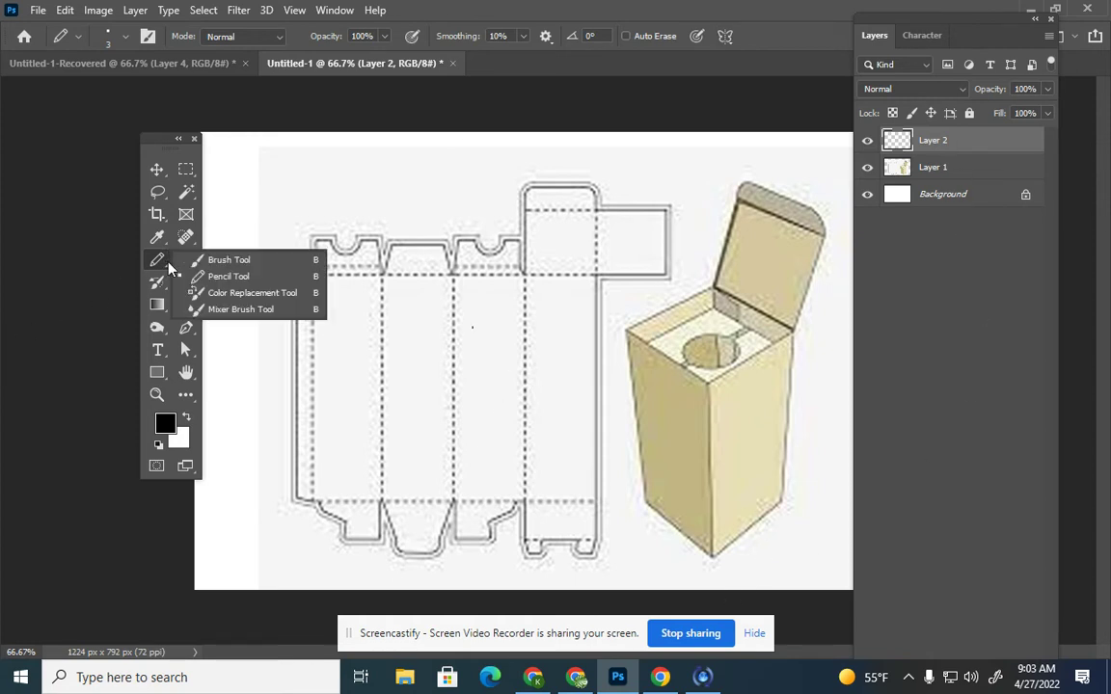
{"action": "left_click", "coordinate": [241, 257]}
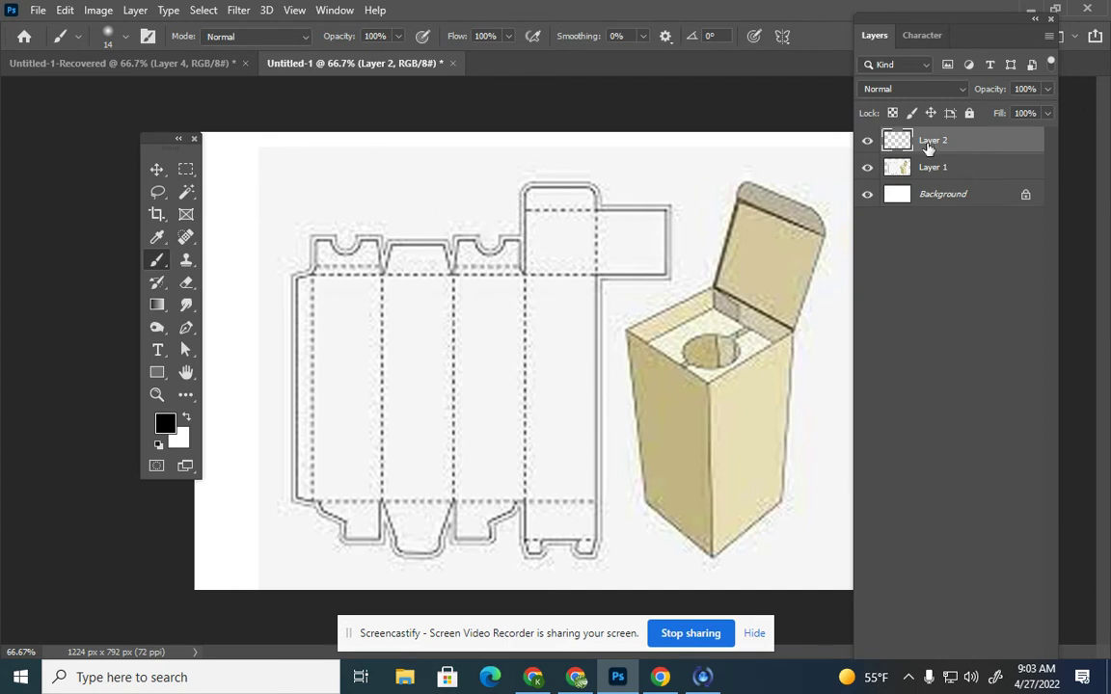
{"action": "mouse_move", "coordinate": [393, 193]}
{"action": "left_mouse_down"}
{"action": "mouse_move", "coordinate": [398, 220]}
{"action": "mouse_move", "coordinate": [418, 179]}
{"action": "mouse_move", "coordinate": [425, 236]}
{"action": "mouse_move", "coordinate": [438, 220]}
{"action": "left_mouse_up"}
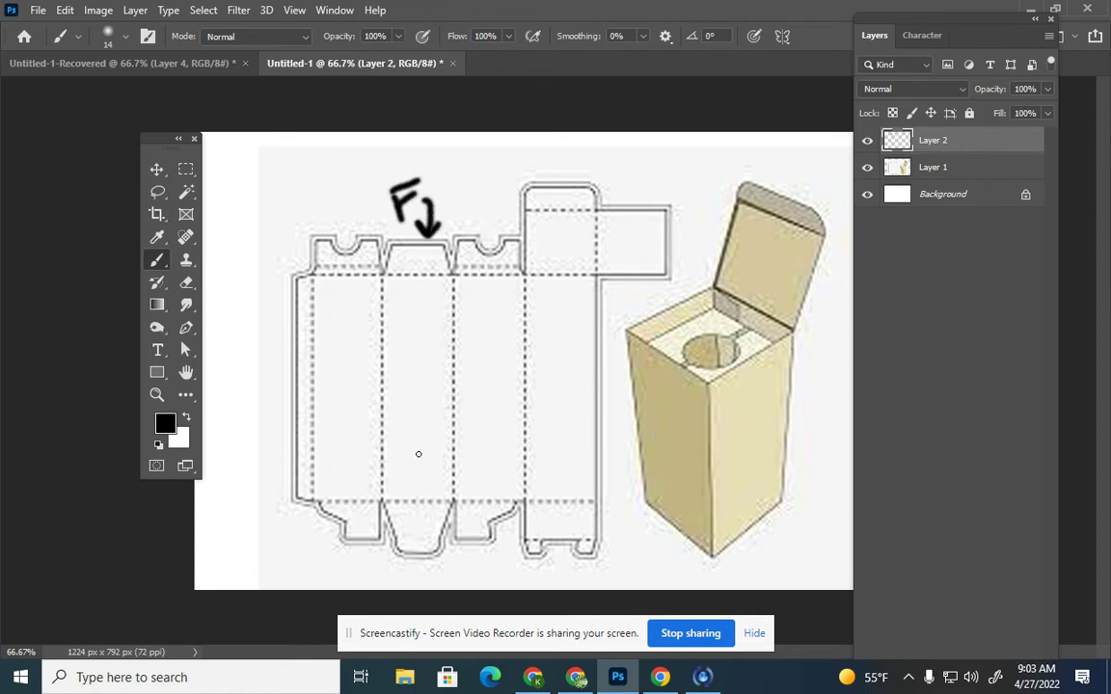
{"action": "mouse_move", "coordinate": [314, 183]}
{"action": "left_mouse_down"}
{"action": "mouse_move", "coordinate": [298, 187]}
{"action": "mouse_move", "coordinate": [295, 207]}
{"action": "mouse_move", "coordinate": [324, 190]}
{"action": "left_mouse_up"}
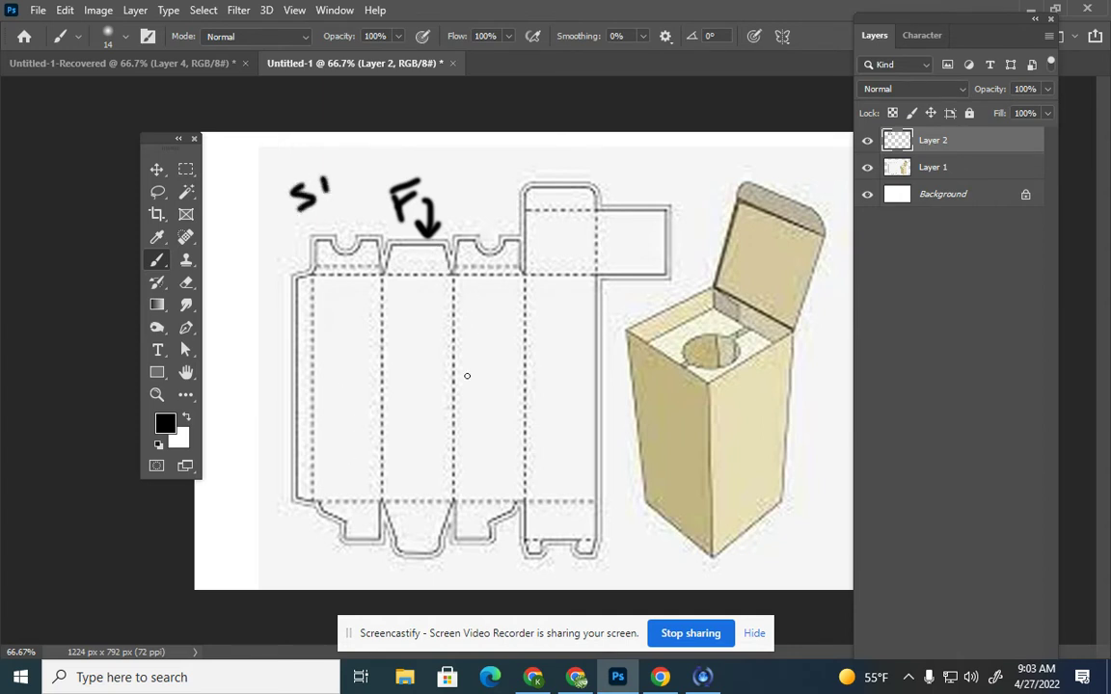
{"action": "mouse_move", "coordinate": [487, 199]}
{"action": "left_mouse_down"}
{"action": "mouse_move", "coordinate": [472, 218]}
{"action": "mouse_move", "coordinate": [503, 217]}
{"action": "left_mouse_up"}
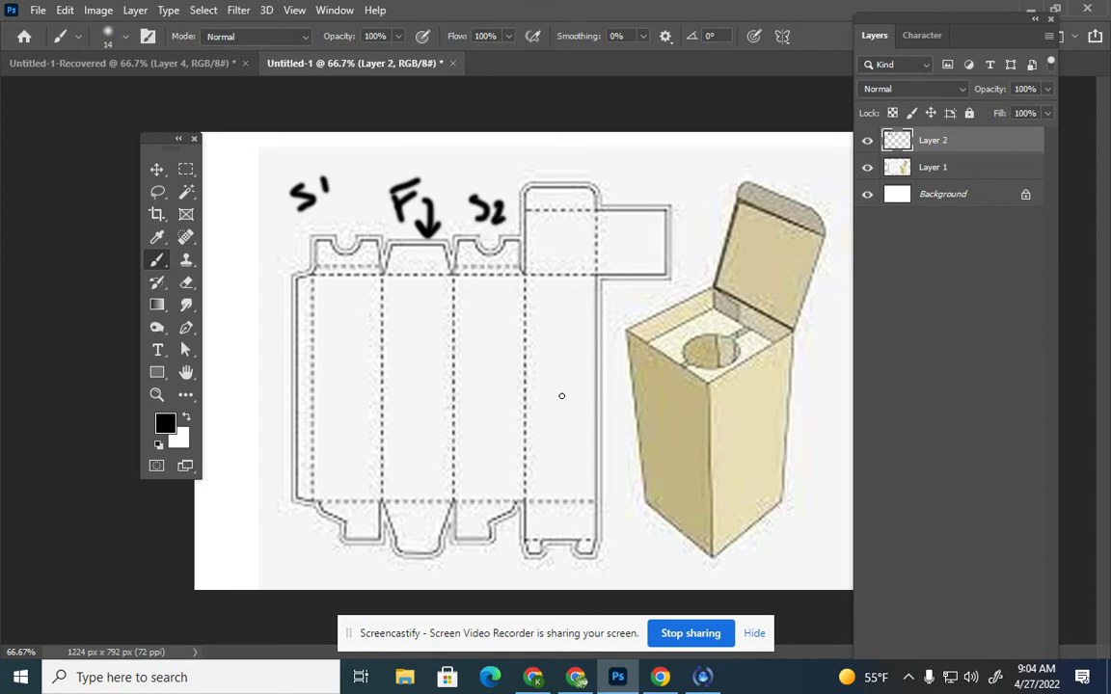
{"action": "mouse_move", "coordinate": [620, 294]}
{"action": "left_mouse_down"}
{"action": "mouse_move", "coordinate": [622, 337]}
{"action": "mouse_move", "coordinate": [639, 318]}
{"action": "mouse_move", "coordinate": [629, 396]}
{"action": "mouse_move", "coordinate": [615, 395]}
{"action": "mouse_move", "coordinate": [629, 389]}
{"action": "left_mouse_up"}
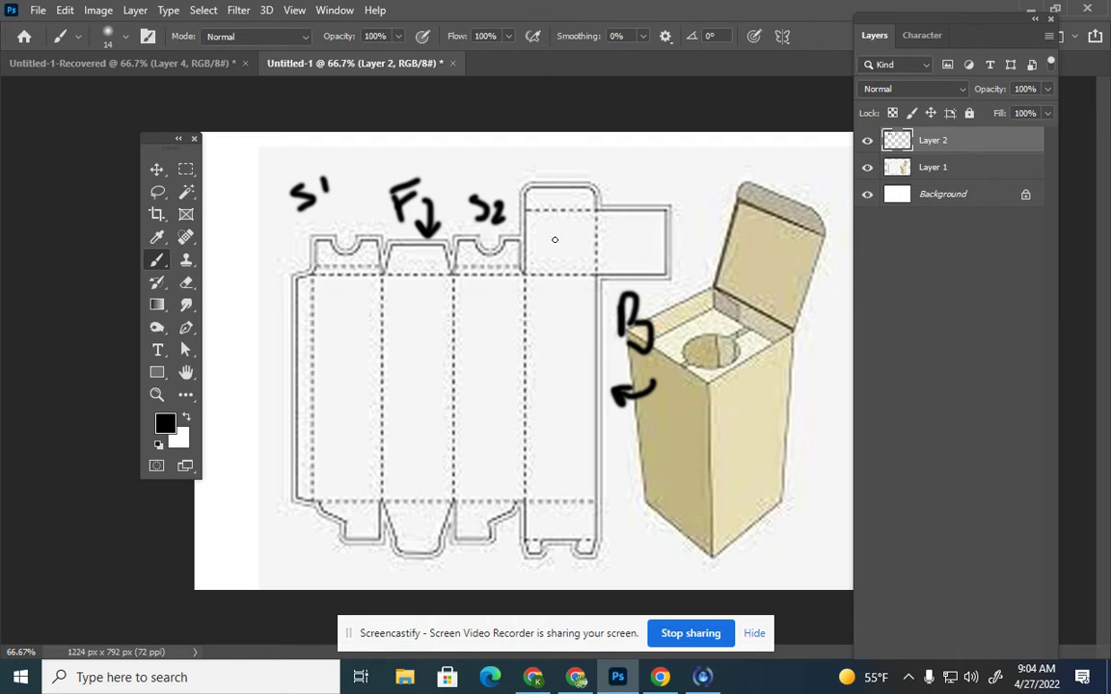
{"action": "mouse_move", "coordinate": [609, 170]}
{"action": "left_mouse_down"}
{"action": "mouse_move", "coordinate": [548, 167]}
{"action": "mouse_move", "coordinate": [558, 159]}
{"action": "mouse_move", "coordinate": [559, 173]}
{"action": "mouse_move", "coordinate": [527, 169]}
{"action": "mouse_move", "coordinate": [560, 174]}
{"action": "left_mouse_up"}
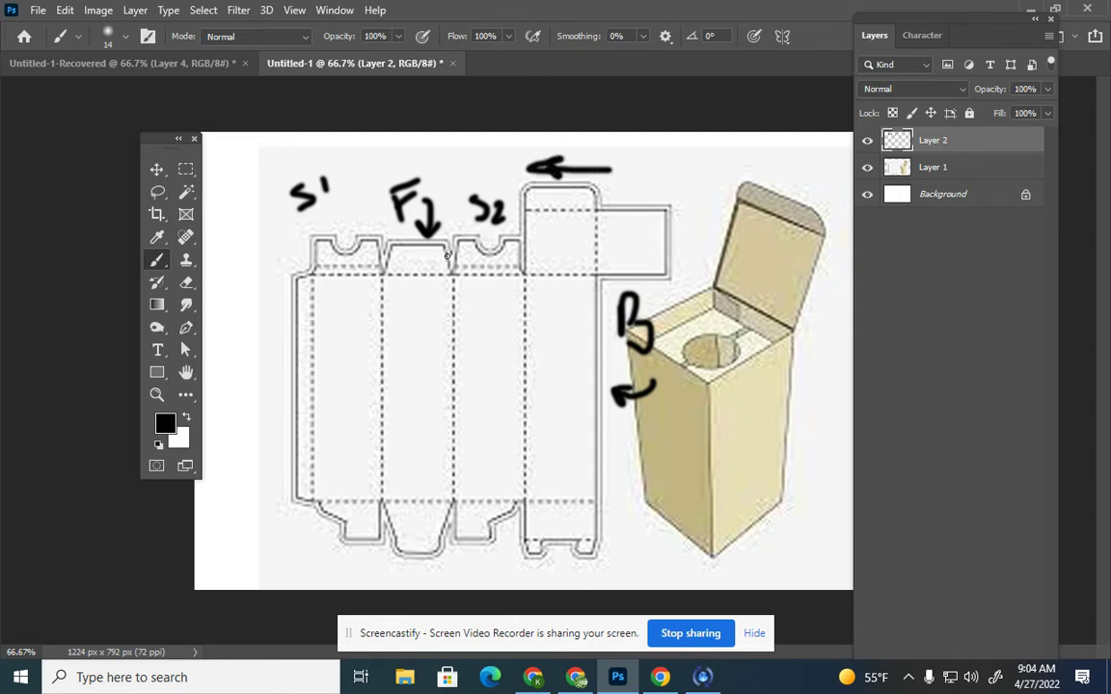
Select the whole interior of the box dieline on Layer 1 with the Magic Wand tool
{"action": "left_click", "coordinate": [158, 171]}
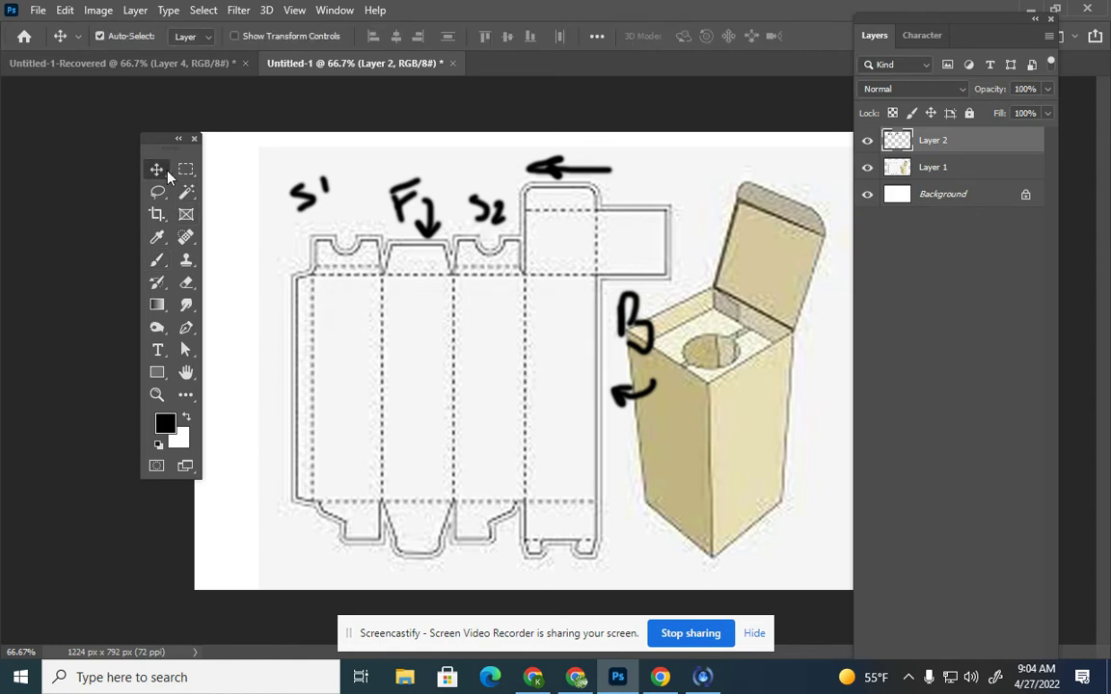
{"action": "left_click", "coordinate": [130, 88]}
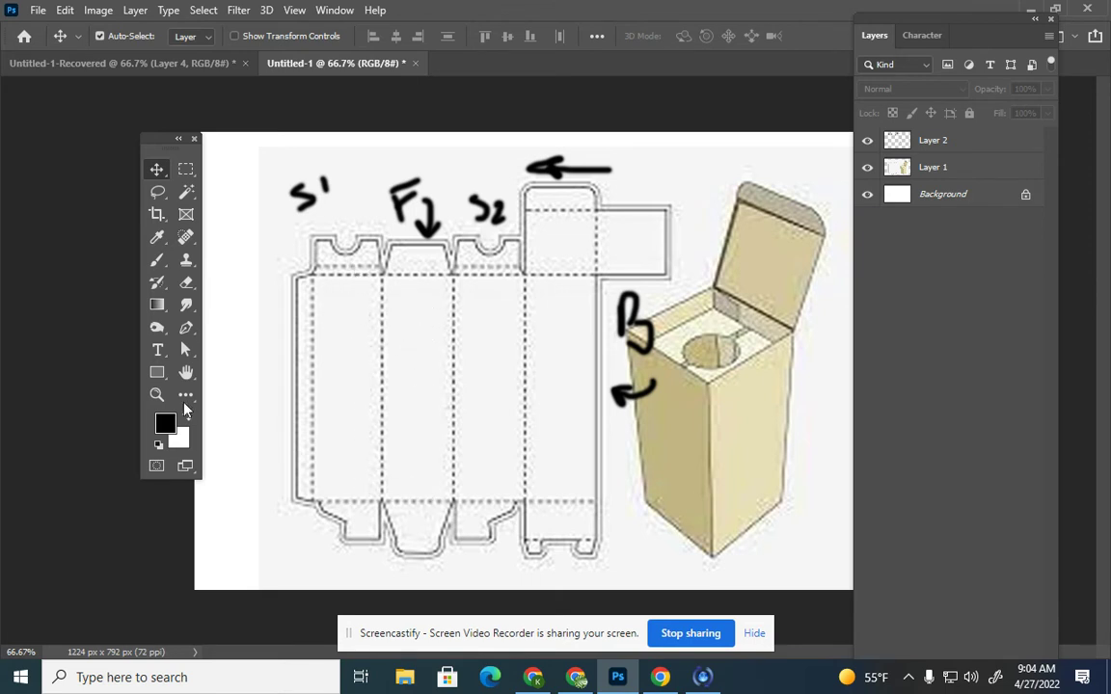
{"action": "left_click", "coordinate": [186, 195]}
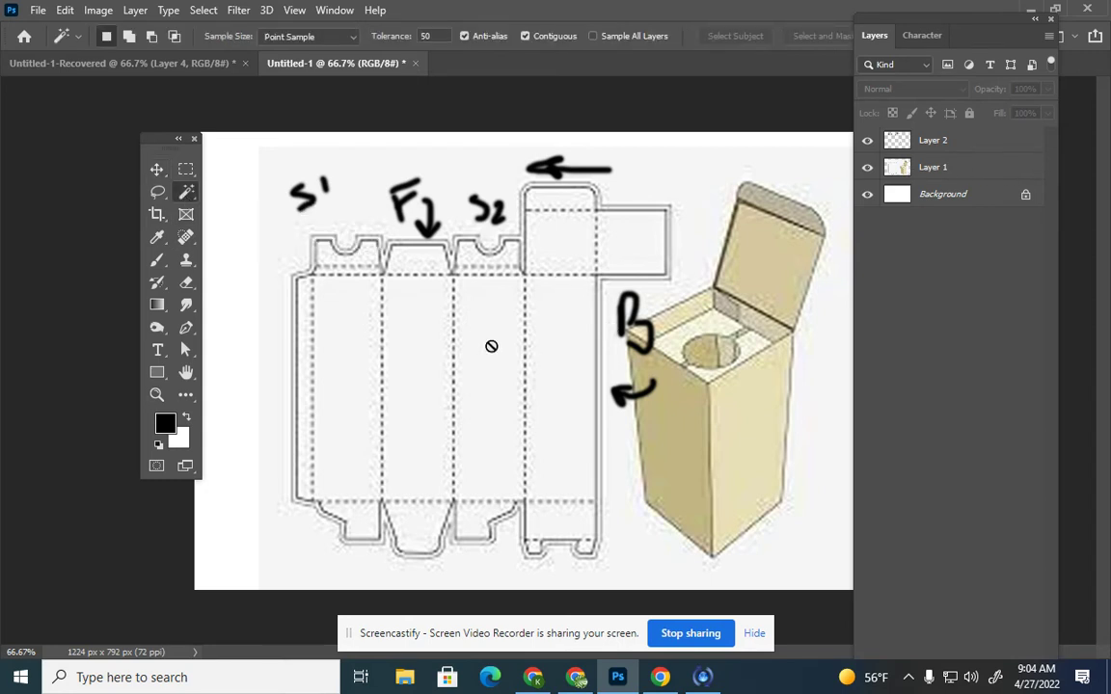
{"action": "right_click", "coordinate": [192, 196]}
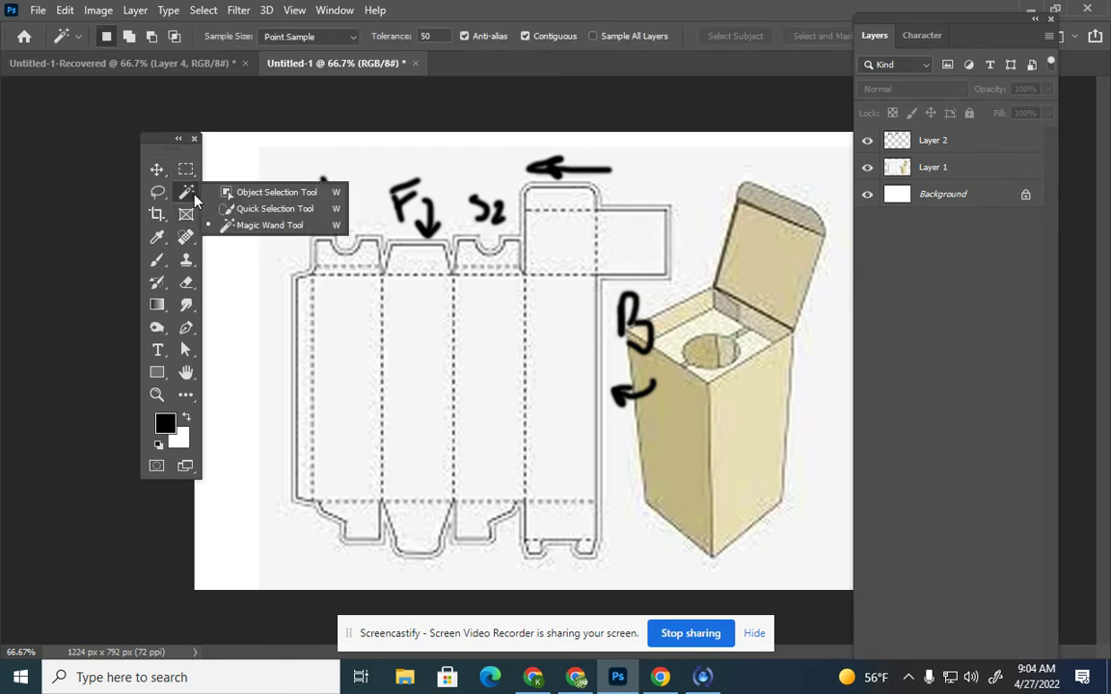
{"action": "left_click", "coordinate": [238, 226]}
{"action": "left_click", "coordinate": [351, 351]}
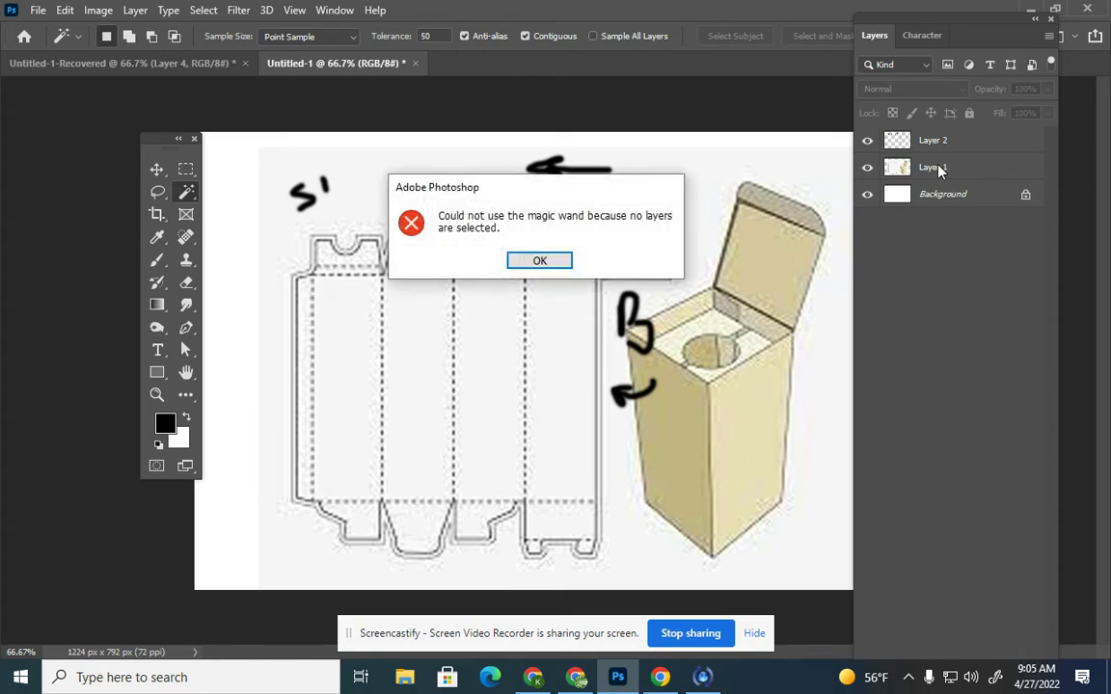
{"action": "left_click", "coordinate": [540, 259]}
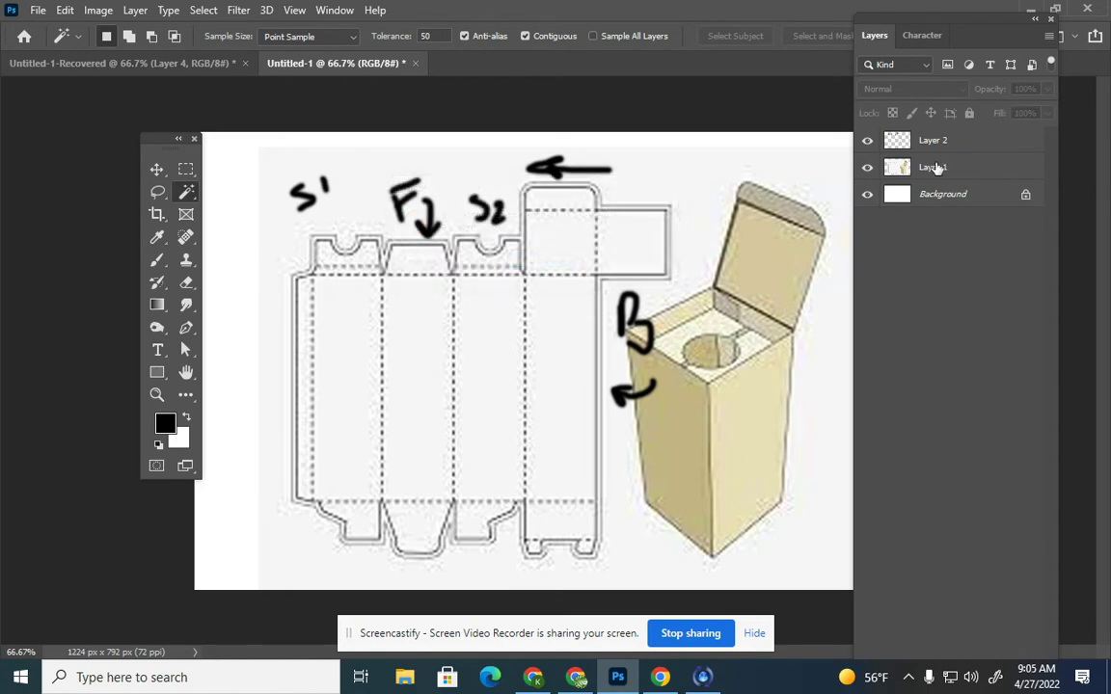
{"action": "left_click", "coordinate": [930, 167]}
{"action": "left_click", "coordinate": [378, 393]}
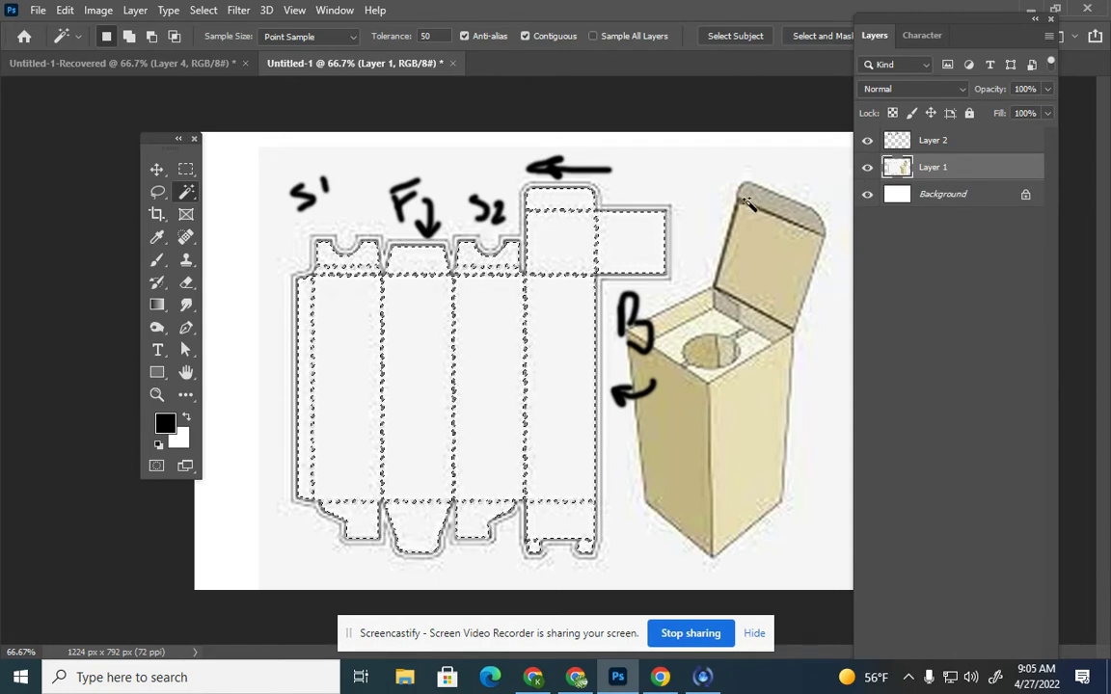
Set the foreground color to light pink, f78ff3
{"action": "left_click", "coordinate": [166, 422]}
{"action": "left_click", "coordinate": [422, 308]}
{"action": "left_click", "coordinate": [275, 281]}
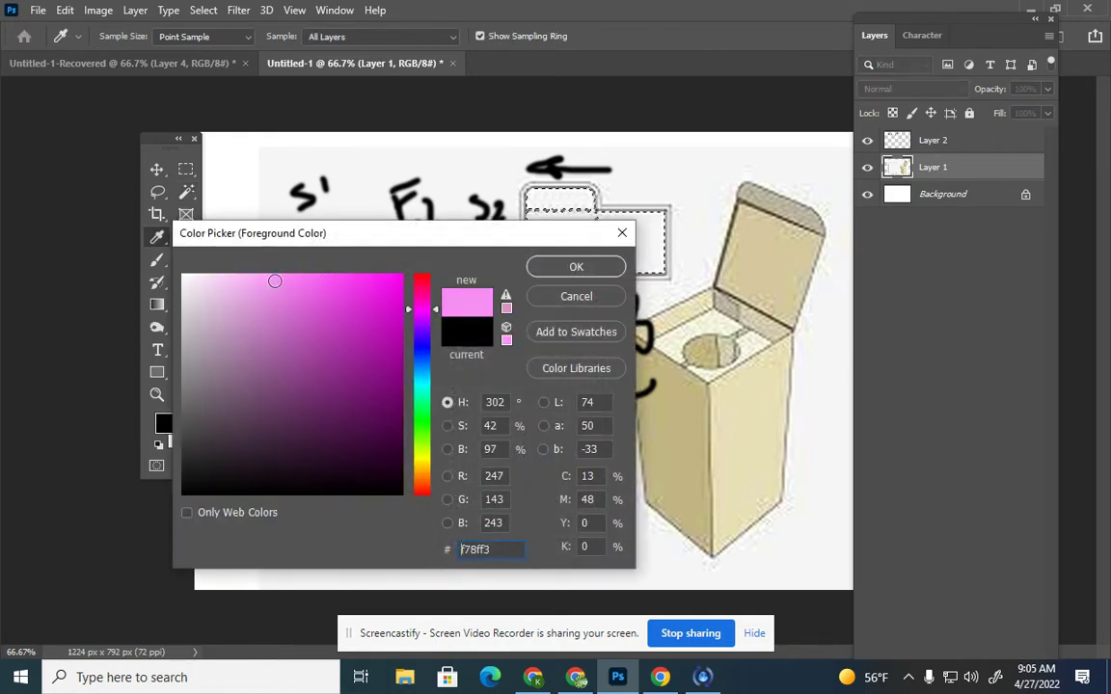
{"action": "left_click", "coordinate": [571, 267]}
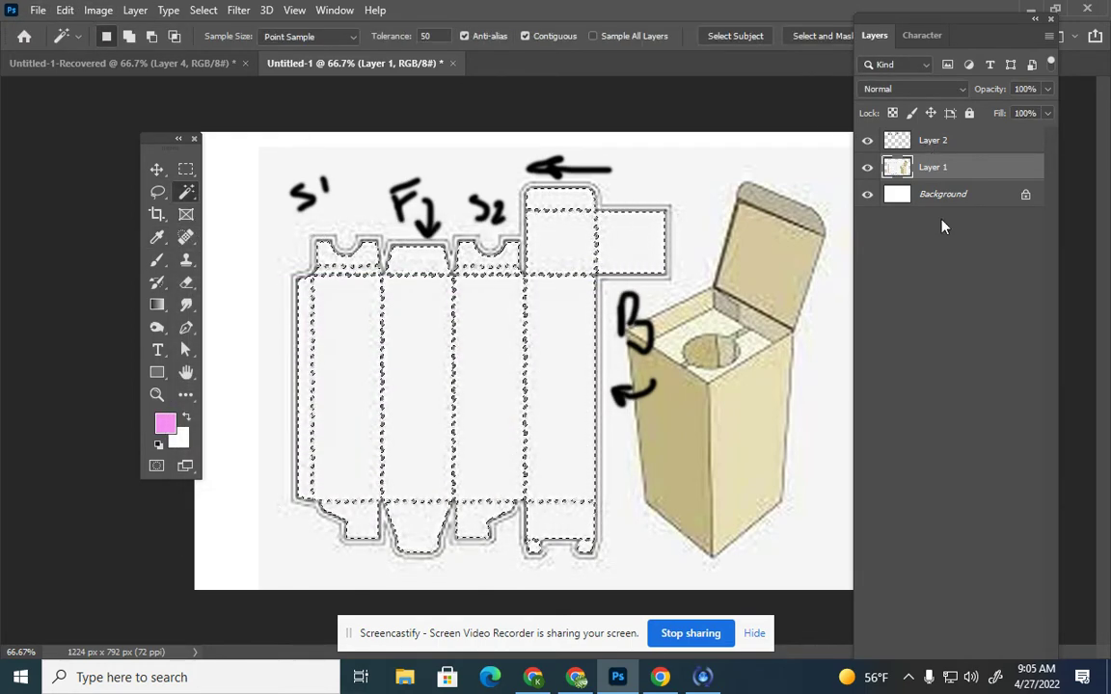
Add a new layer above Layer 1 and fill the dieline selection on it with the pink foreground color
{"action": "left_click", "coordinate": [1049, 37]}
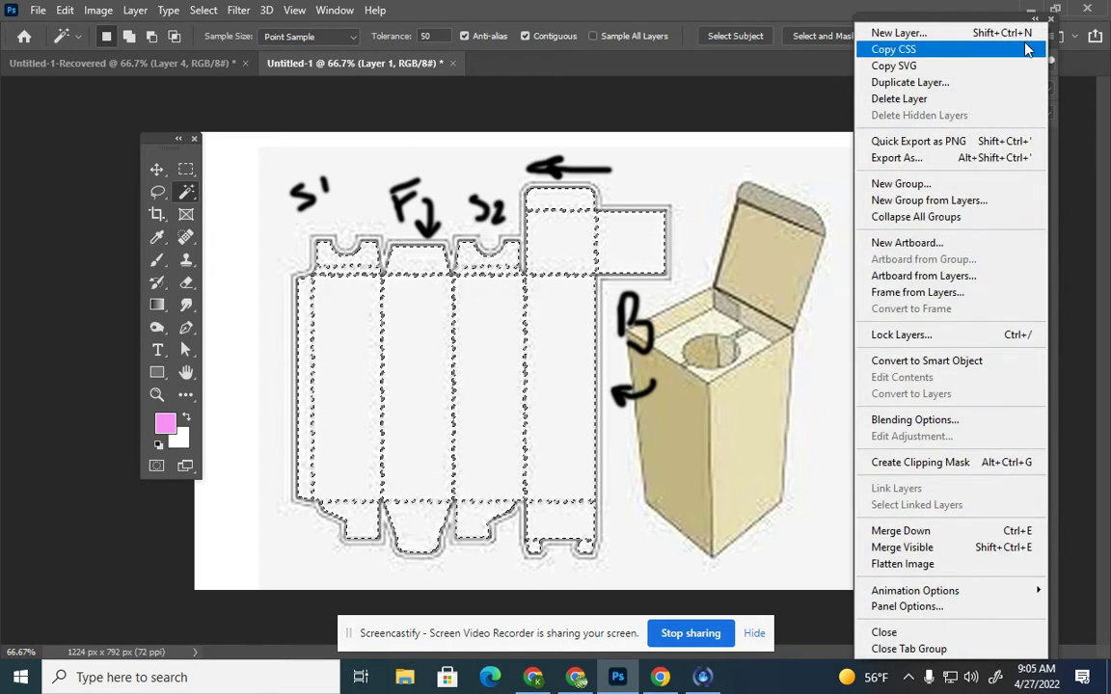
{"action": "left_click", "coordinate": [917, 33]}
{"action": "left_click", "coordinate": [697, 184]}
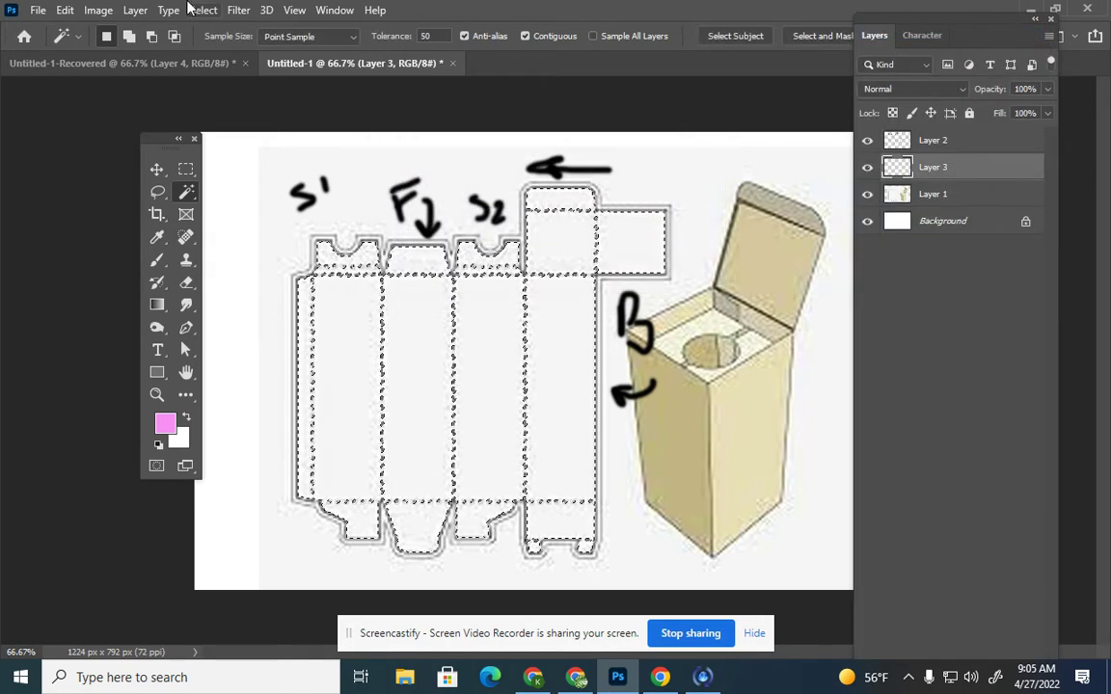
{"action": "left_click", "coordinate": [65, 10]}
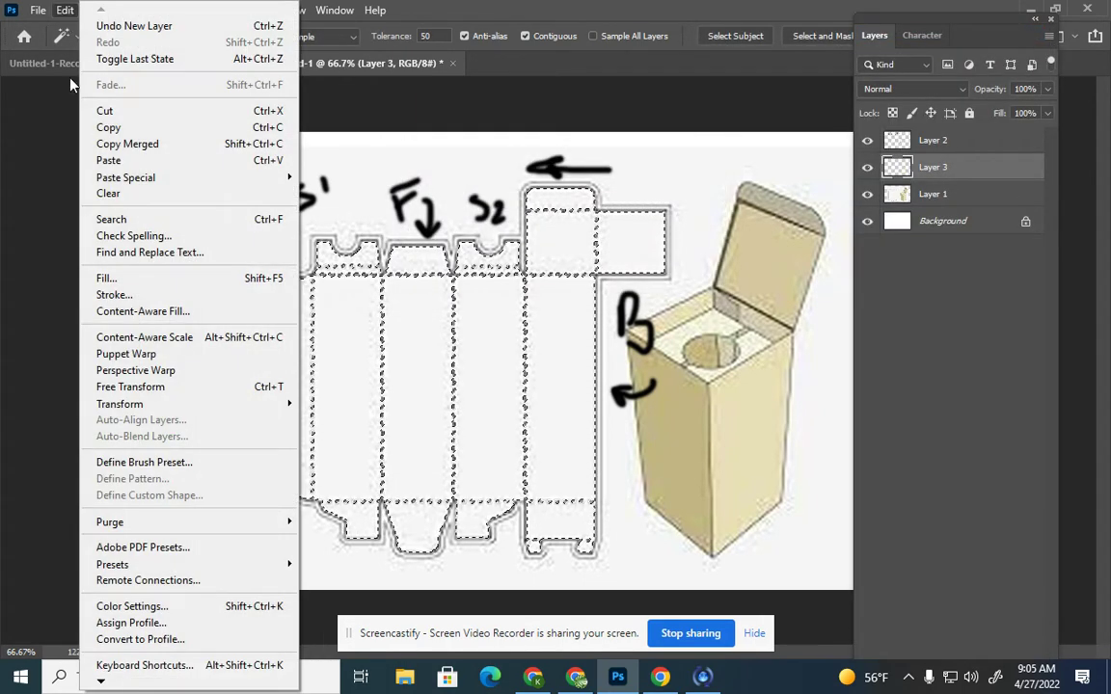
{"action": "left_click", "coordinate": [117, 281]}
{"action": "left_click", "coordinate": [678, 154]}
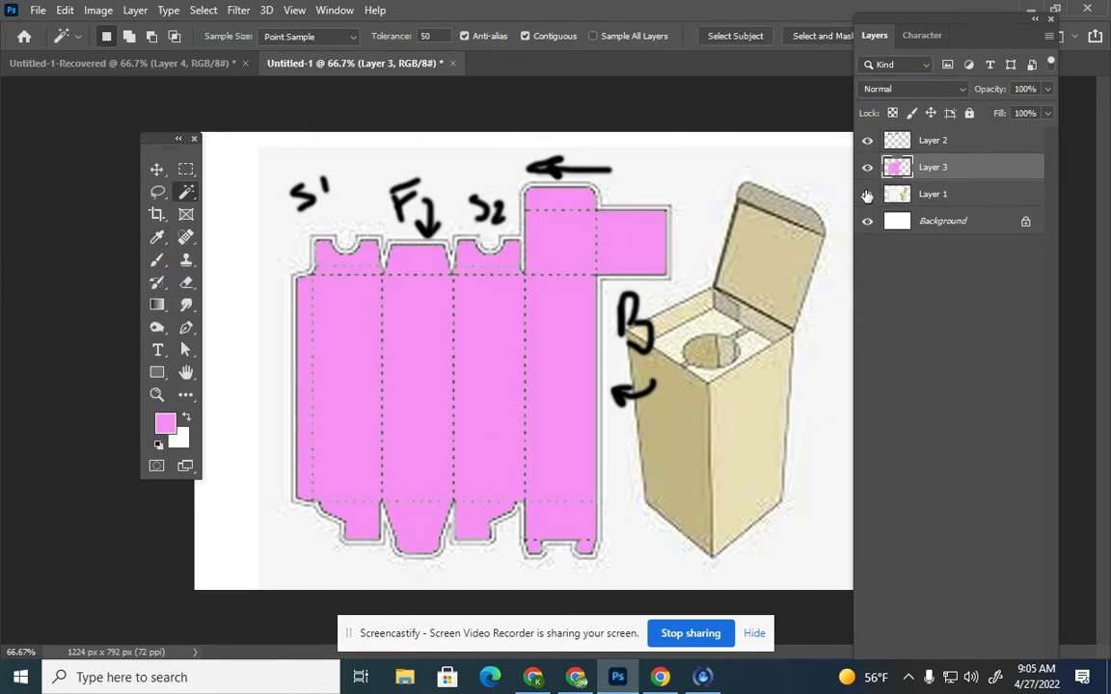
Hide the template image on Layer 1, leaving the pink dieline fill and the handwritten panel labels displayed
{"action": "left_click", "coordinate": [867, 194]}
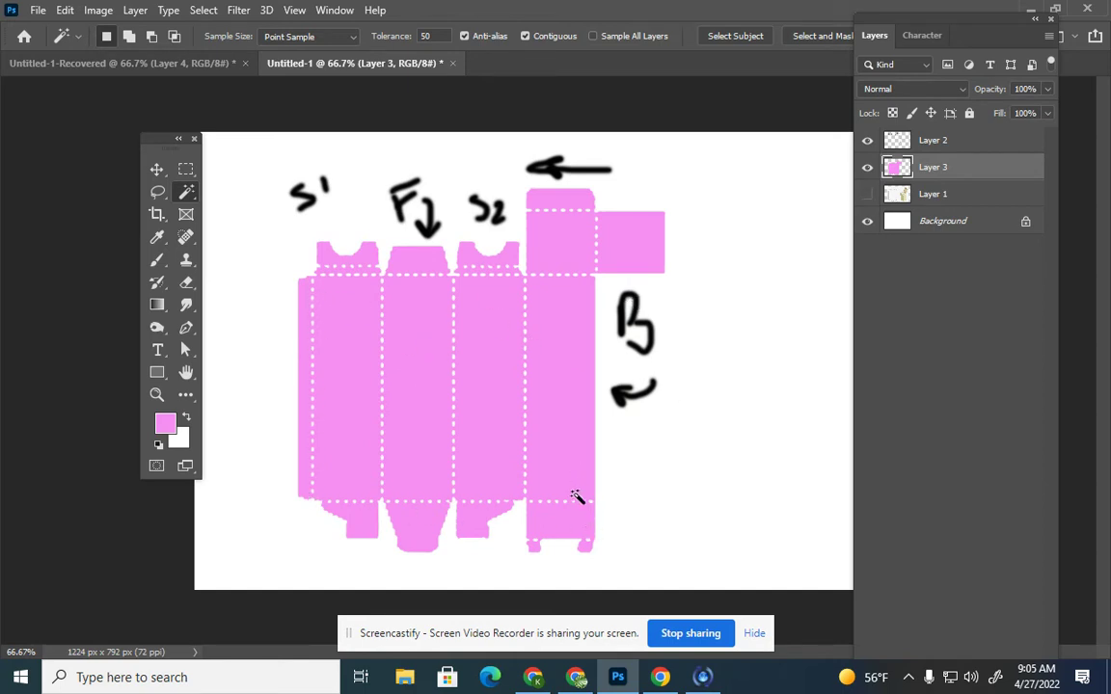
{"action": "left_click", "coordinate": [157, 395]}
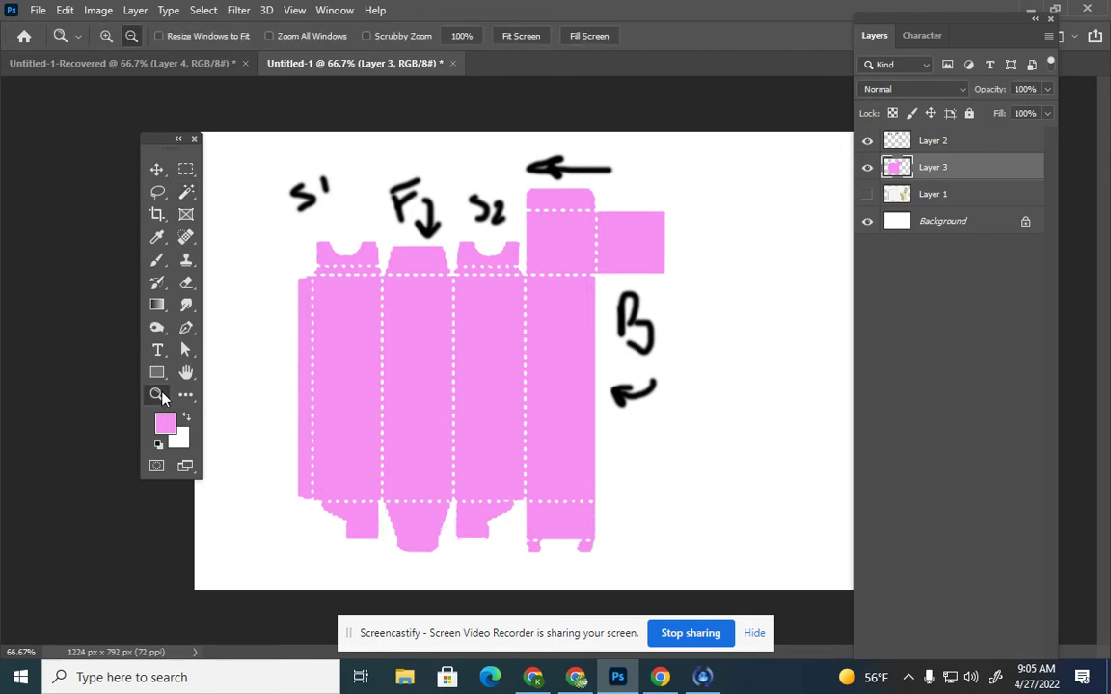
{"action": "left_click", "coordinate": [417, 360], "text": "alt"}
{"action": "left_click", "coordinate": [461, 366]}
{"action": "left_click", "coordinate": [434, 379]}
{"action": "left_click", "coordinate": [437, 404]}
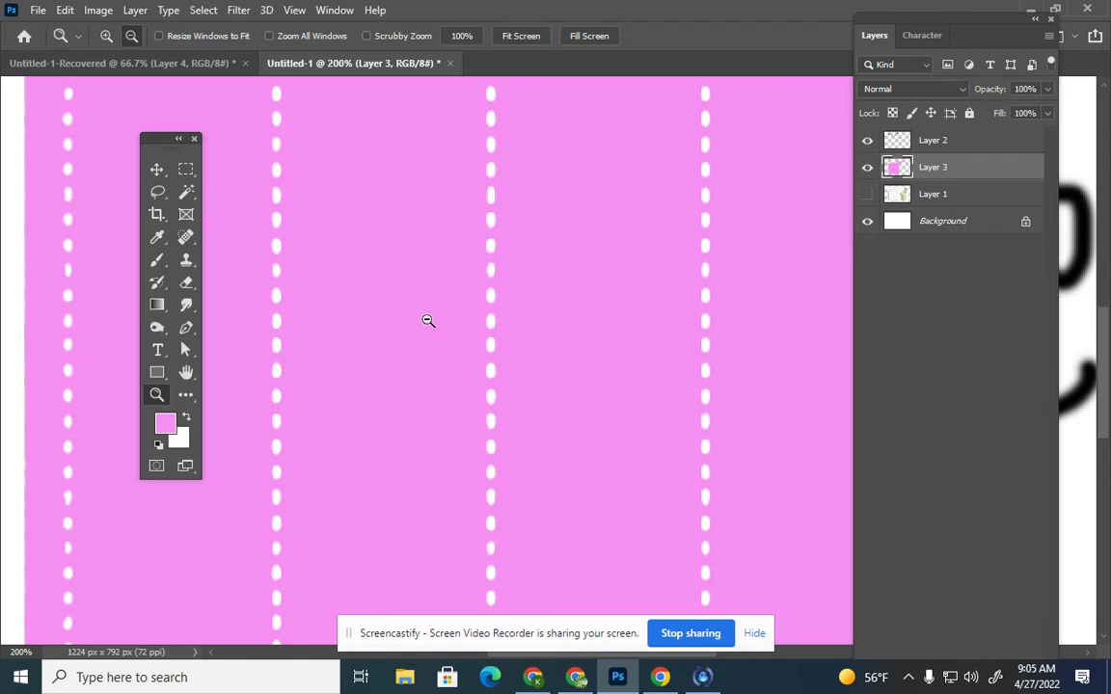
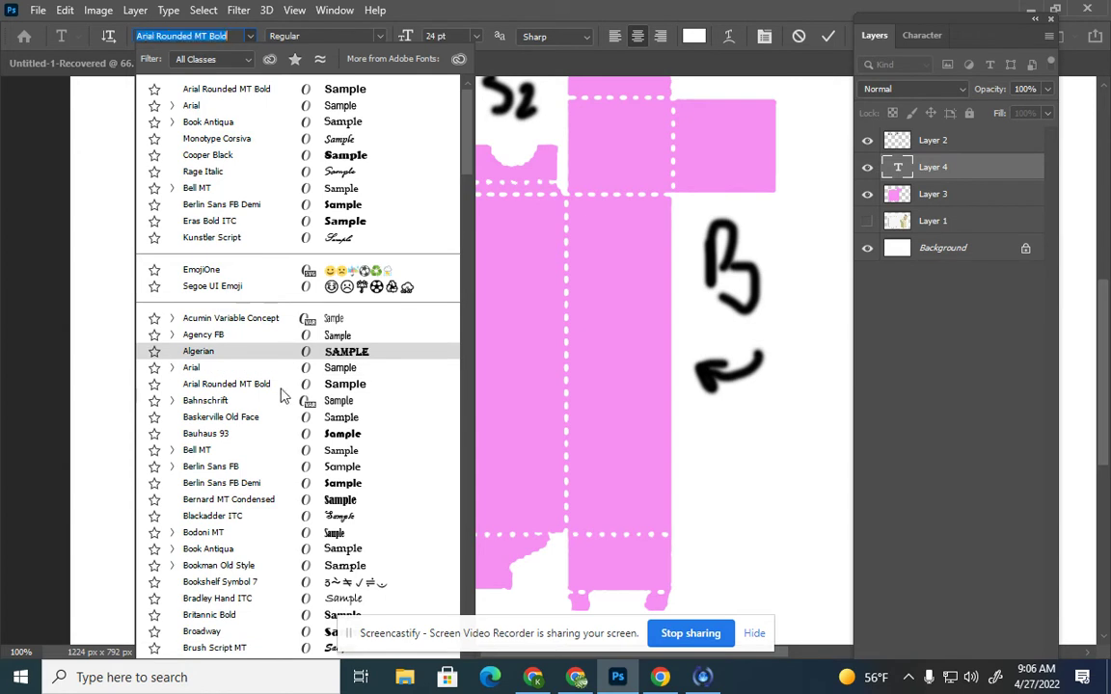
Set the HYDRATE PLUS text in Arial Rounded MT Bold and scale it to about 21.1 pt within the upper part of the F panel
{"action": "left_click", "coordinate": [249, 385]}
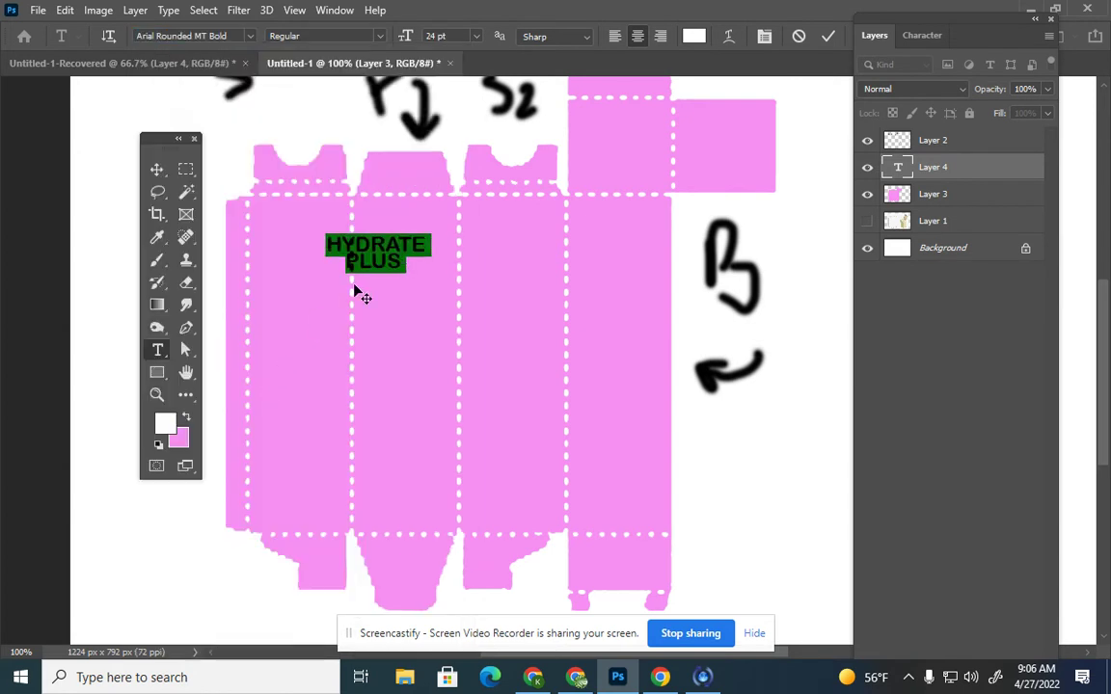
{"action": "left_click", "coordinate": [156, 169]}
{"action": "left_click_drag", "start_coordinate": [372, 251], "coordinate": [406, 252]}
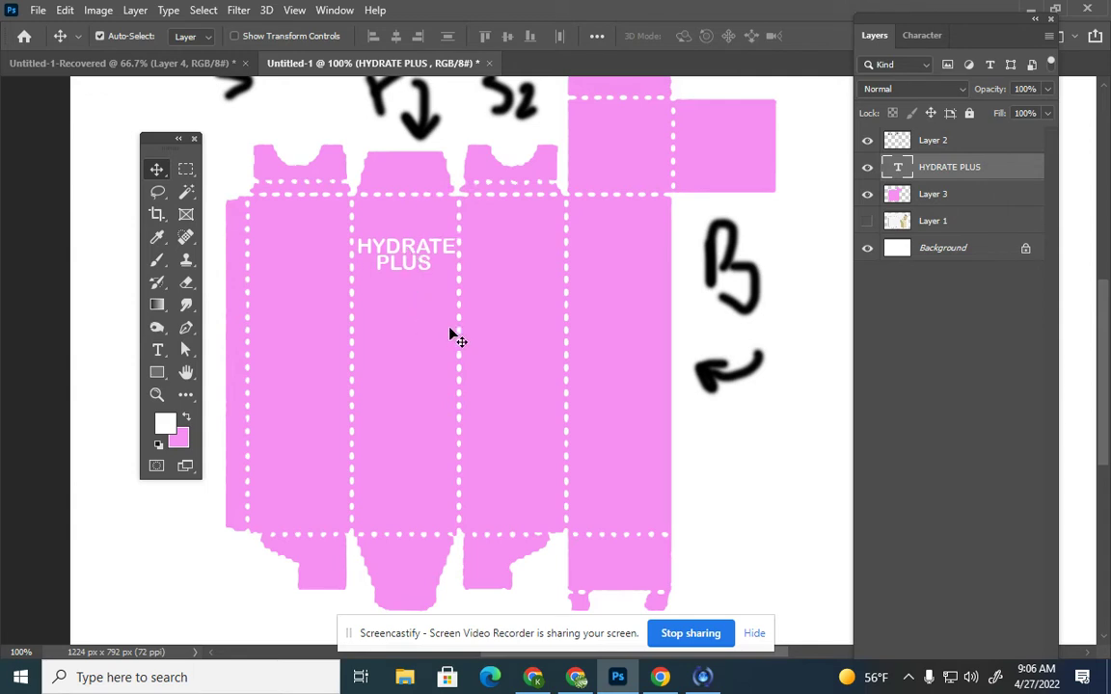
{"action": "key", "text": "ctrl+t"}
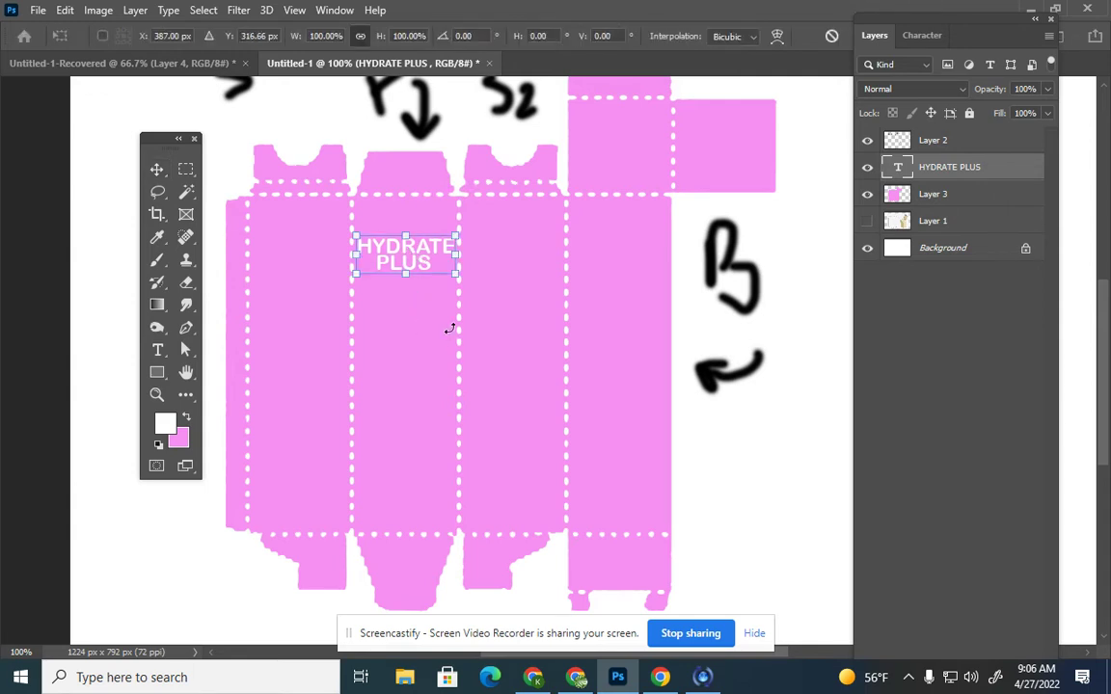
{"action": "left_click_drag", "start_coordinate": [454, 274], "coordinate": [421, 260]}
{"action": "key", "text": "Return"}
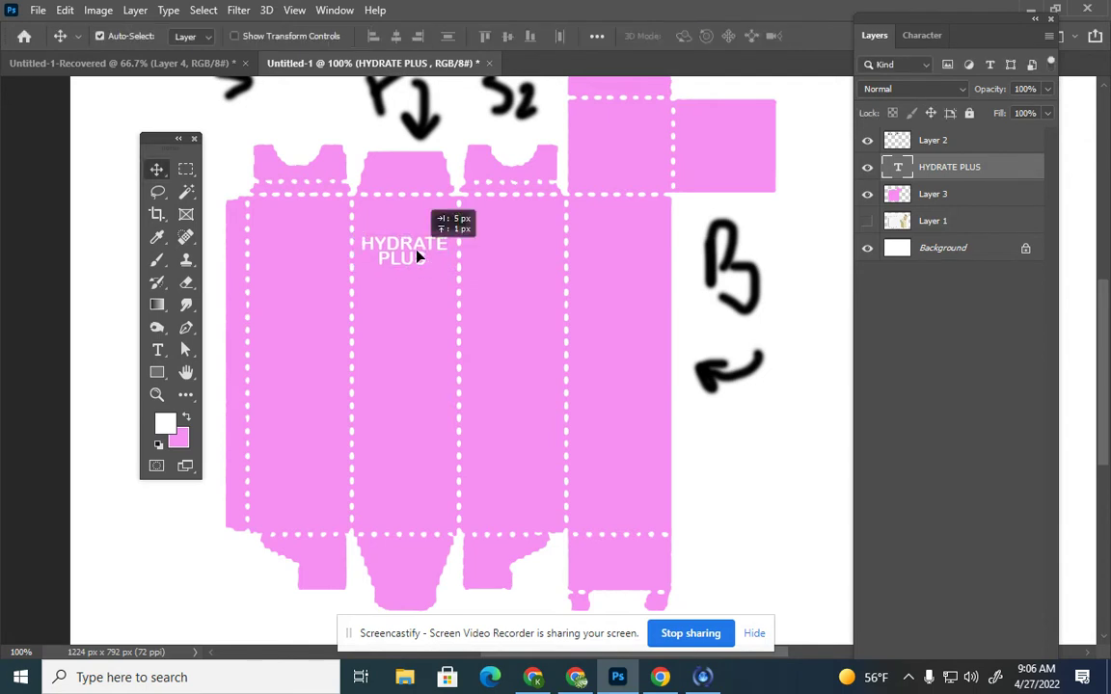
Indent PLUS with spaces so it ends under the last letter of HYDRATE, and shift the text slightly down the panel
{"action": "key", "text": "t"}
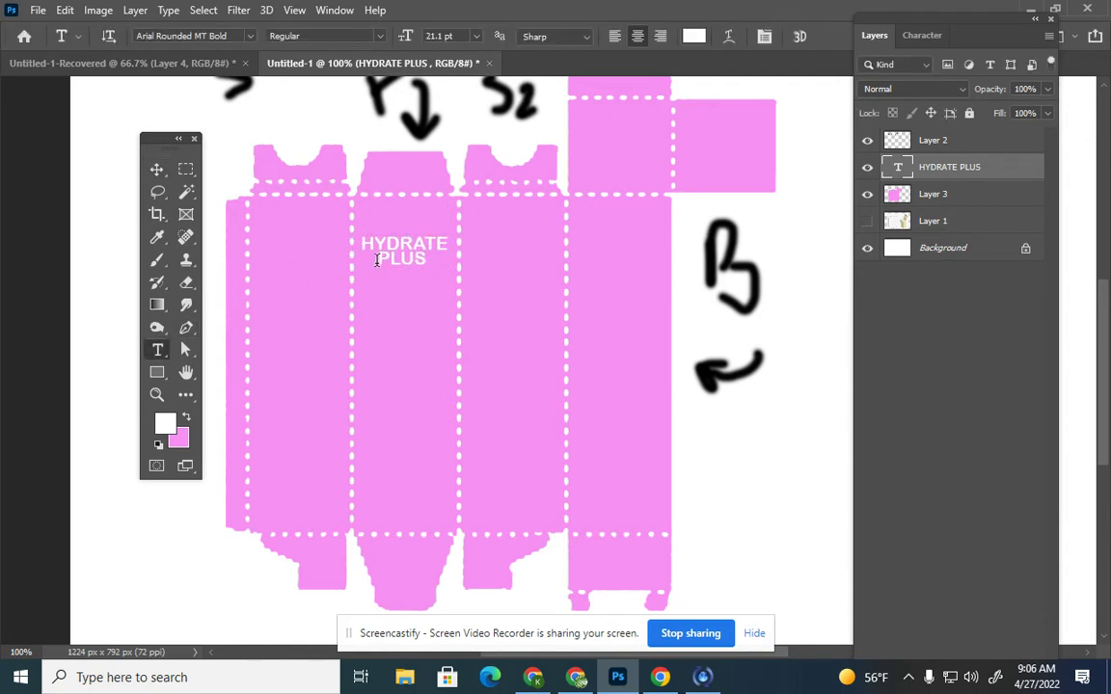
{"action": "left_click", "coordinate": [377, 260]}
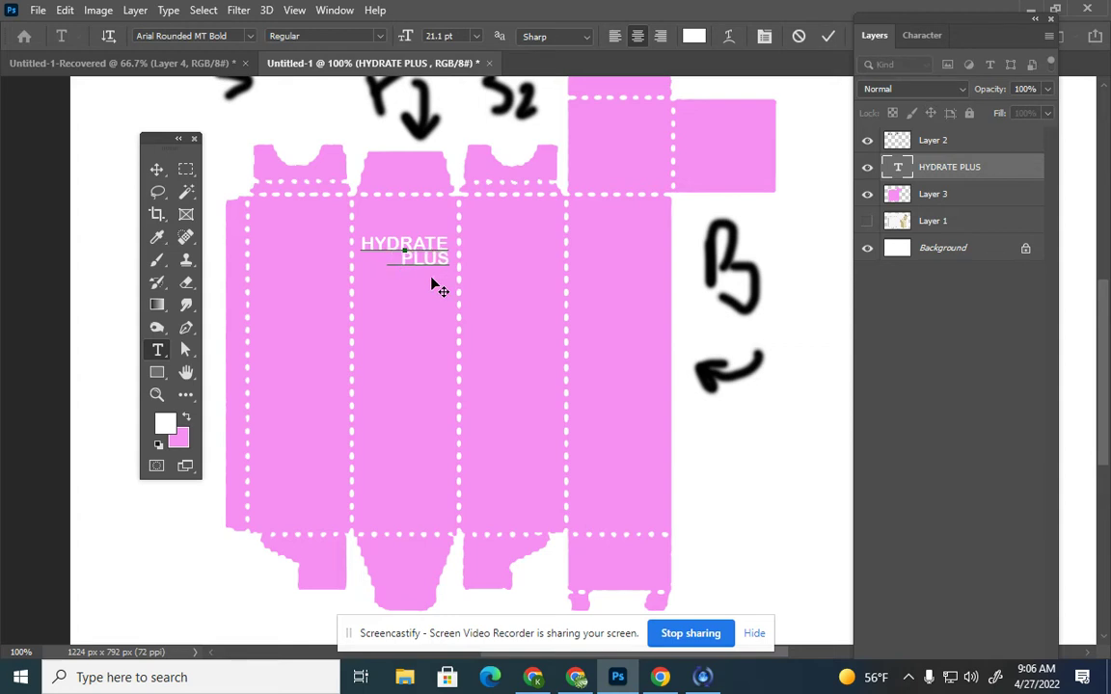
{"action": "left_click", "coordinate": [163, 171]}
{"action": "left_click_drag", "start_coordinate": [434, 248], "coordinate": [431, 266]}
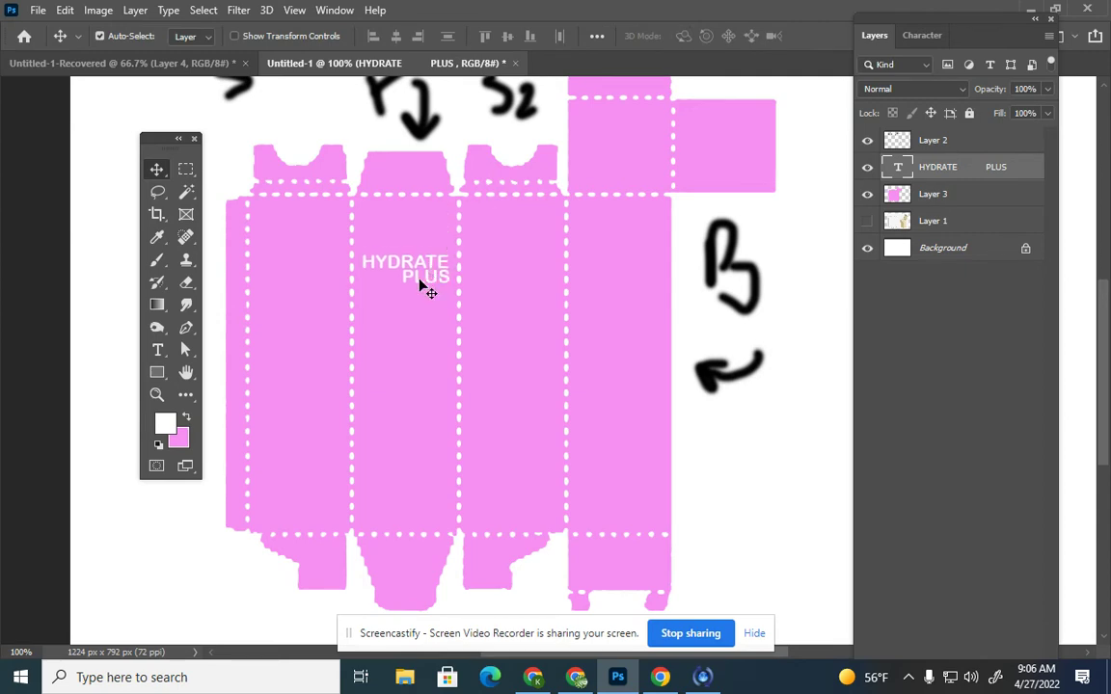
Add an Outer Glow to the HYDRATE PLUS layer with 72% opacity, 19% noise, 46% spread and 18 px size
{"action": "right_click", "coordinate": [933, 174]}
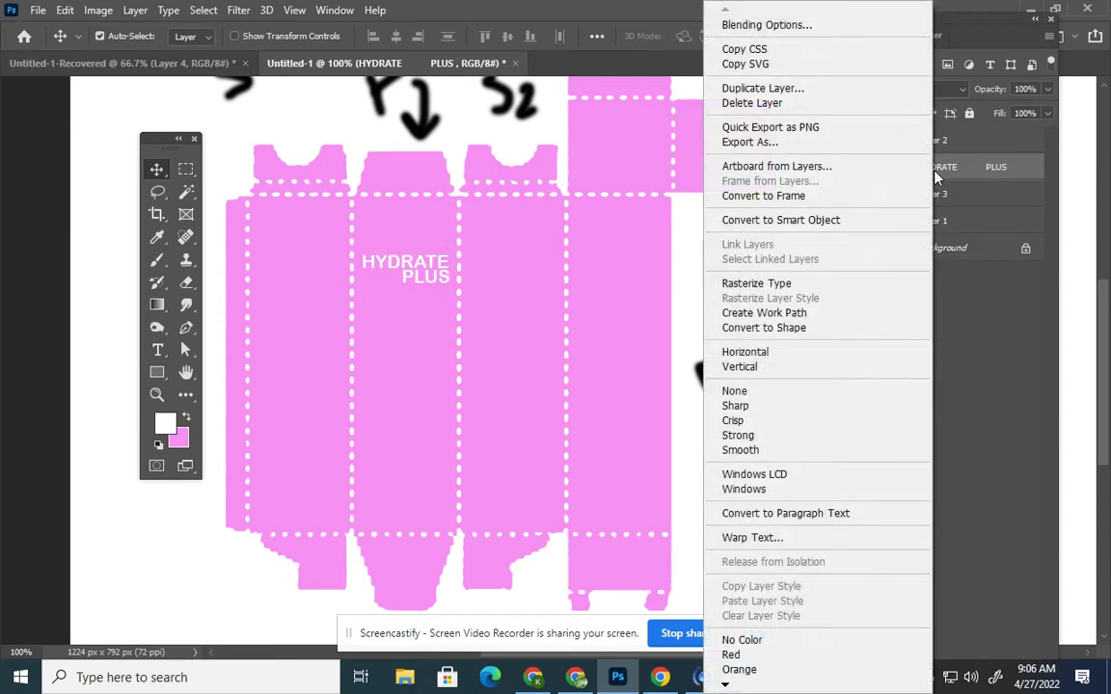
{"action": "left_click", "coordinate": [830, 25]}
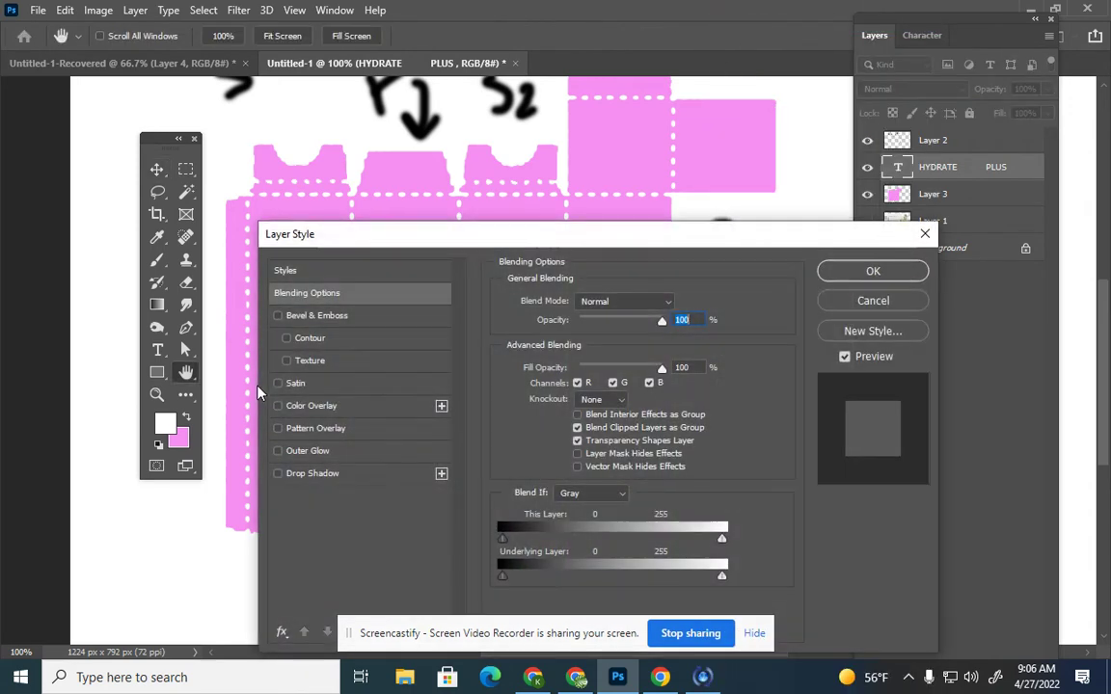
{"action": "left_click", "coordinate": [278, 453]}
{"action": "left_click", "coordinate": [306, 451]}
{"action": "left_click_drag", "start_coordinate": [388, 238], "coordinate": [450, 363]}
{"action": "mouse_move", "coordinate": [646, 569]}
{"action": "left_mouse_down"}
{"action": "mouse_move", "coordinate": [679, 563]}
{"action": "mouse_move", "coordinate": [635, 578]}
{"action": "left_mouse_up"}
{"action": "left_click_drag", "start_coordinate": [709, 444], "coordinate": [642, 465]}
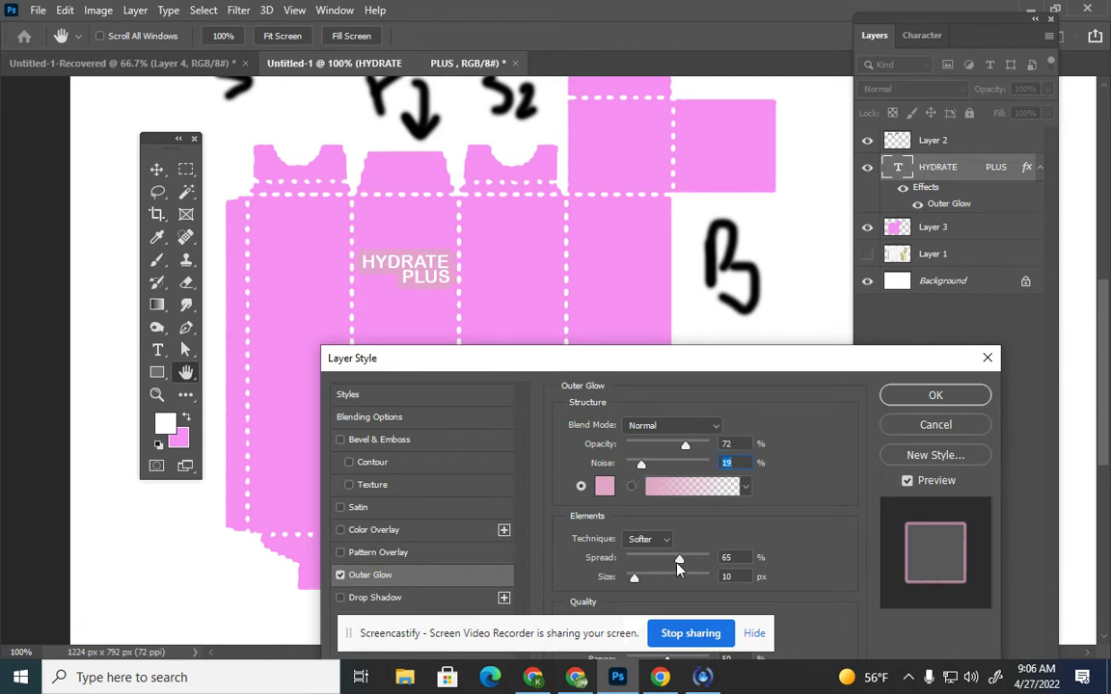
{"action": "left_click_drag", "start_coordinate": [678, 560], "coordinate": [636, 577]}
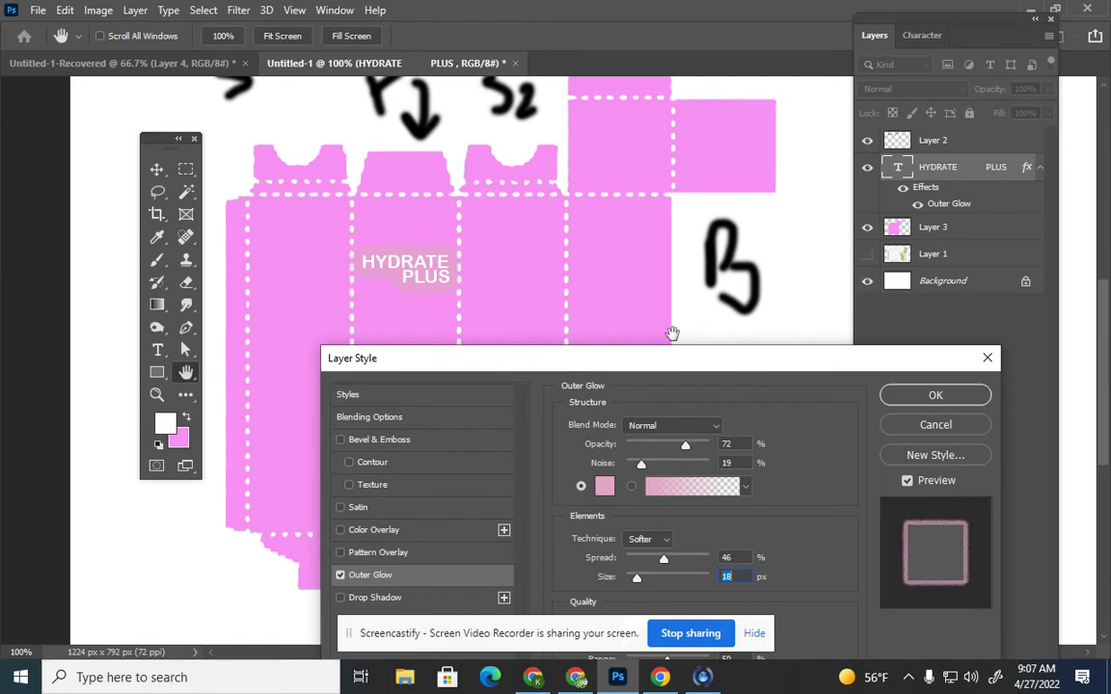
Change the outer glow color to a very pale pink, reduce its spread to 25% and apply the layer style
{"action": "left_click", "coordinate": [603, 485]}
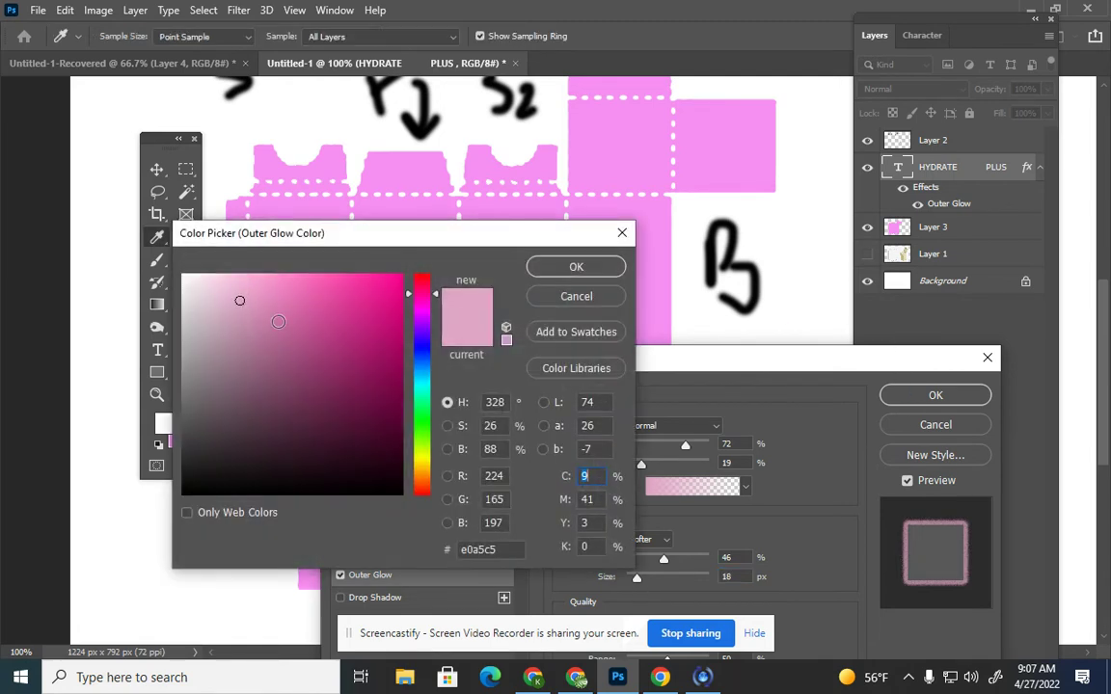
{"action": "left_click", "coordinate": [576, 266]}
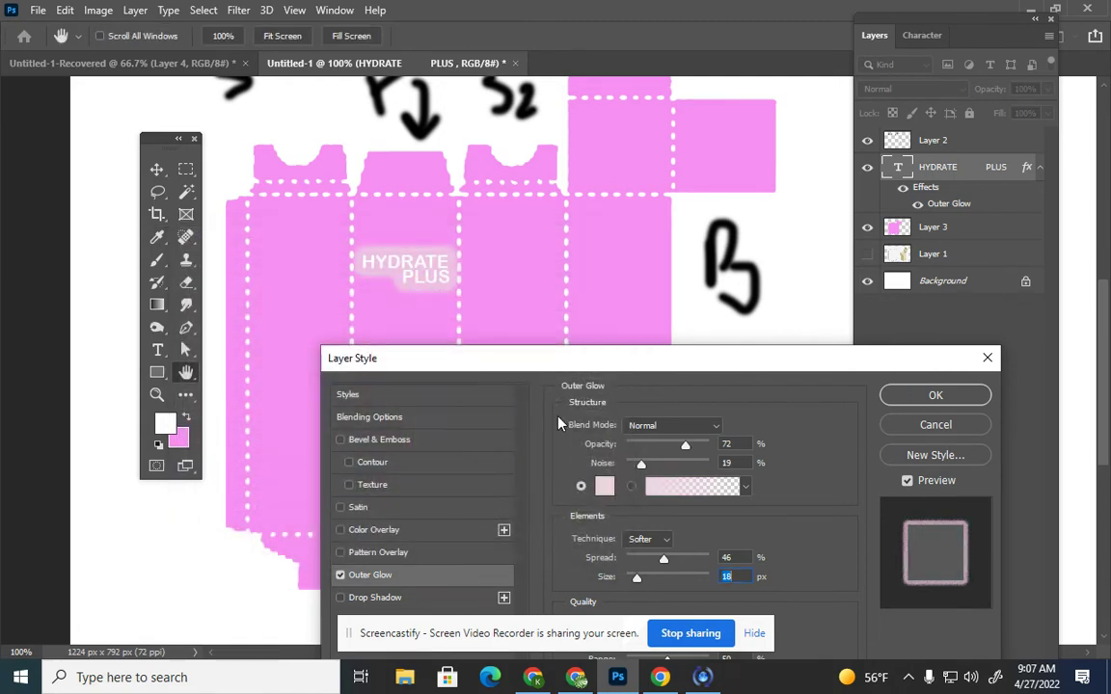
{"action": "left_click_drag", "start_coordinate": [665, 568], "coordinate": [646, 569]}
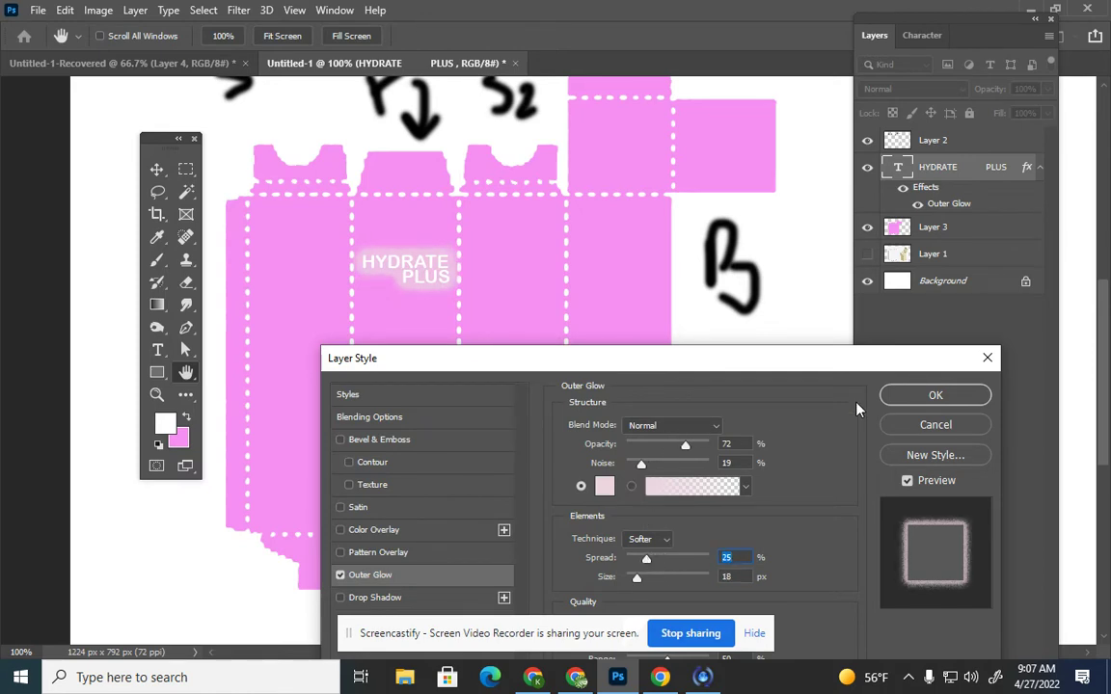
{"action": "left_click", "coordinate": [910, 393]}
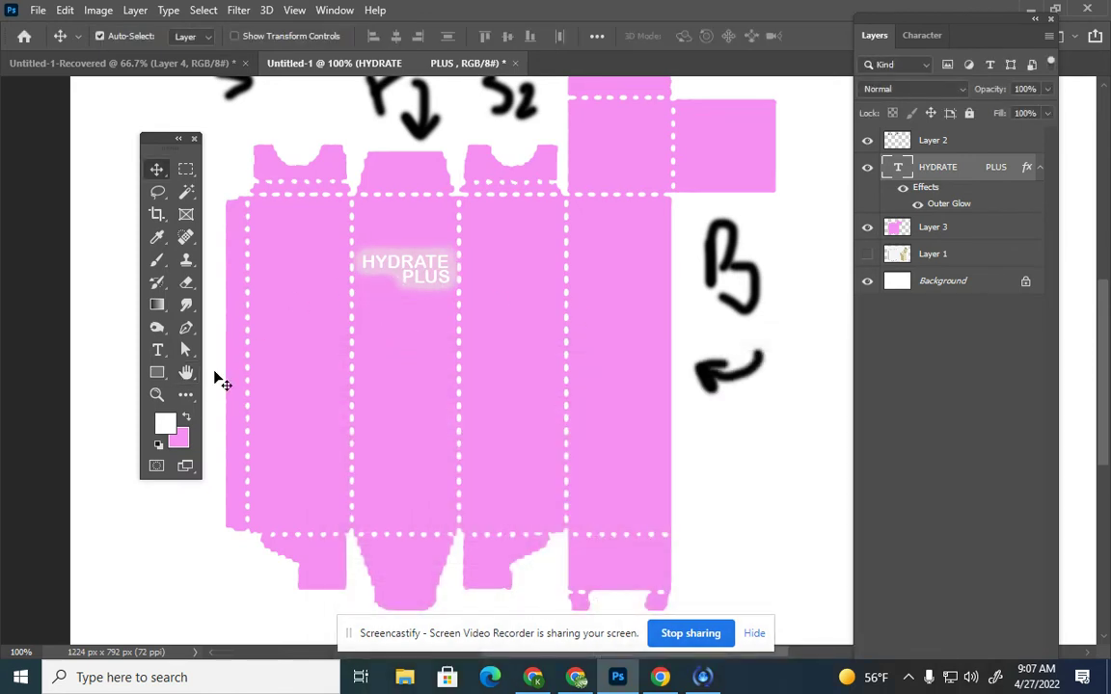
Enlarge only the initial H of HYDRATE so it stands taller than the other letters
{"action": "left_click", "coordinate": [158, 353]}
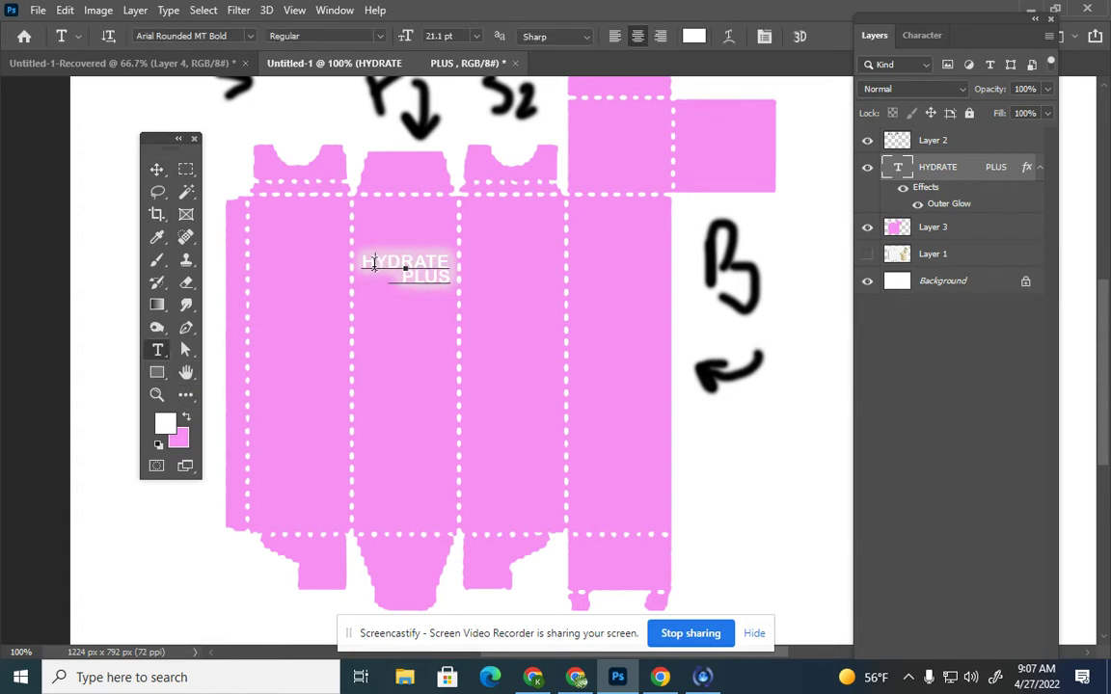
{"action": "left_click_drag", "start_coordinate": [378, 266], "coordinate": [364, 264]}
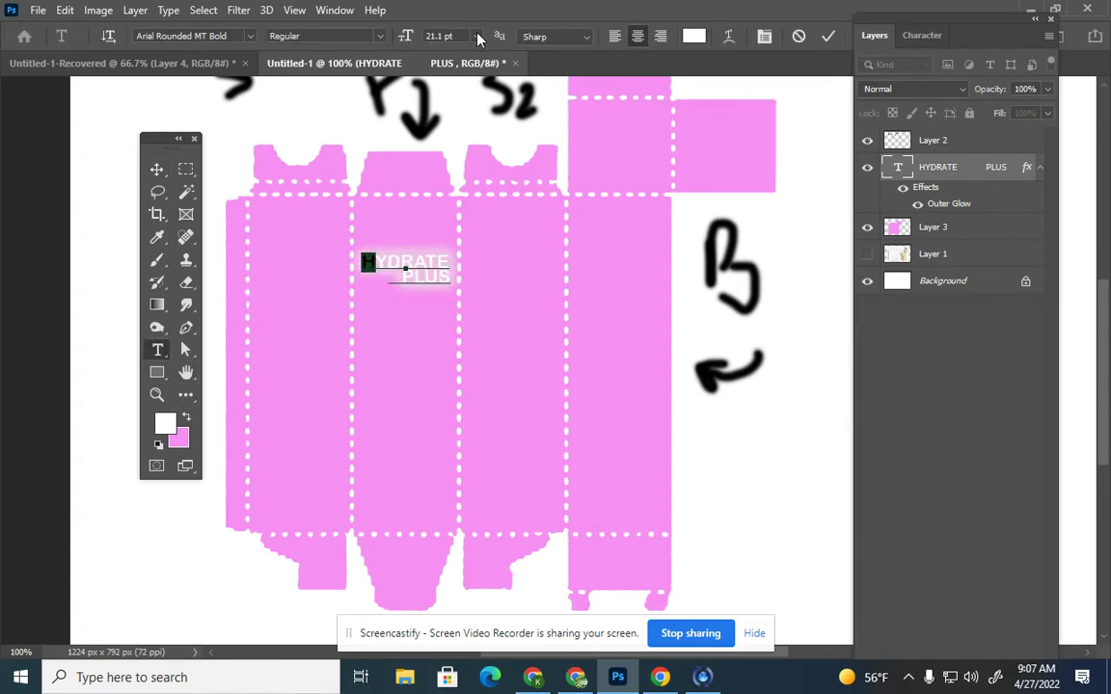
{"action": "left_click_drag", "start_coordinate": [405, 37], "coordinate": [420, 36]}
{"action": "left_click", "coordinate": [156, 169]}
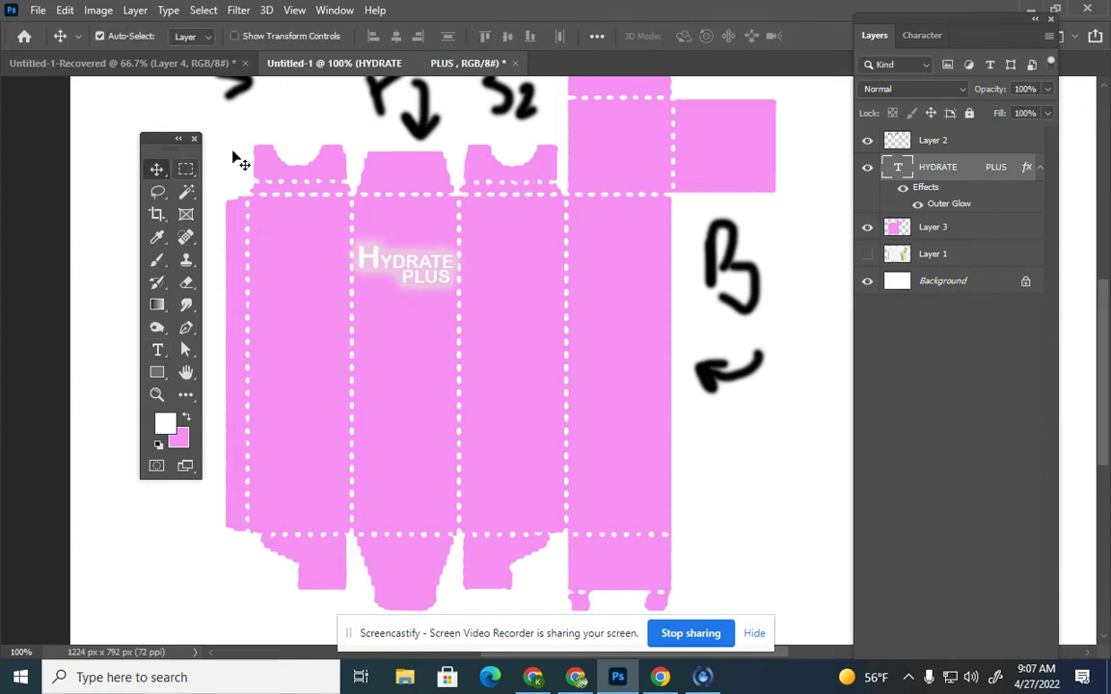
Reposition the HYDRATE PLUS text and scale it down slightly so it fits between the F panel's fold lines
{"action": "left_click_drag", "start_coordinate": [434, 273], "coordinate": [448, 292]}
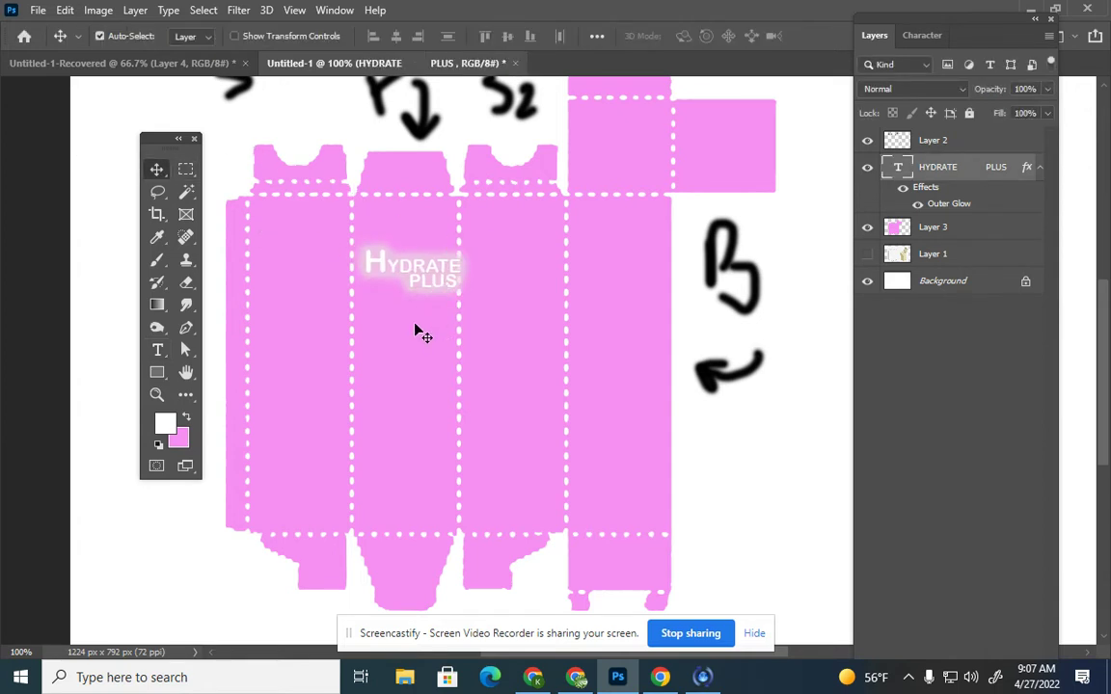
{"action": "key", "text": "ctrl"}
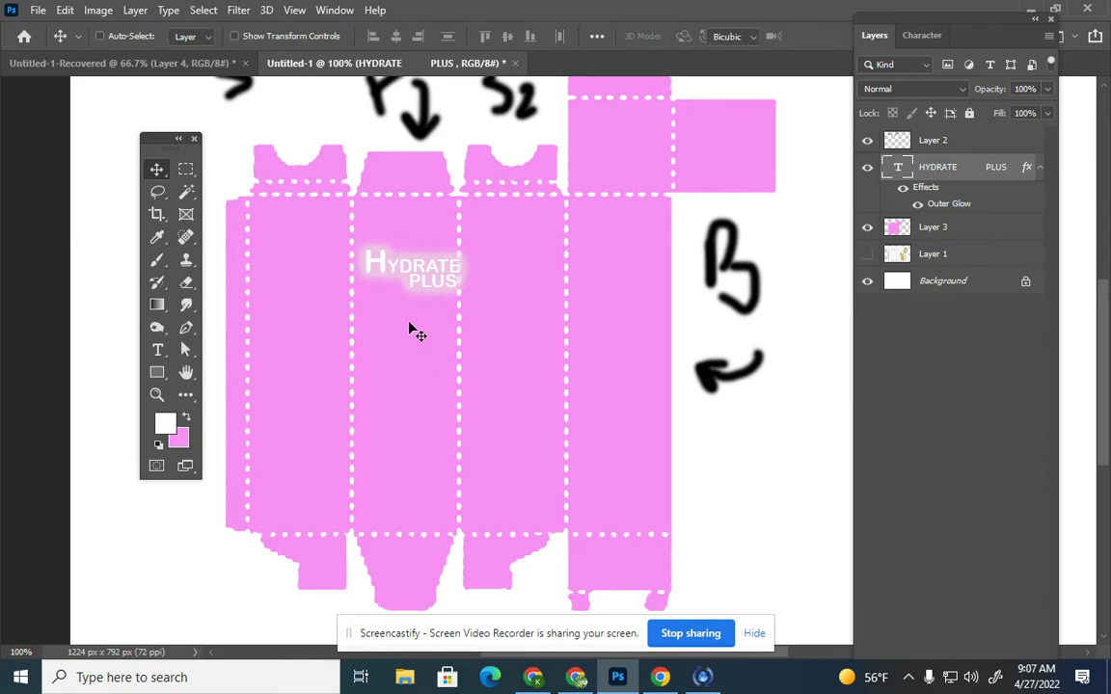
{"action": "key", "text": "ctrl+t"}
{"action": "left_click_drag", "start_coordinate": [459, 290], "coordinate": [417, 269]}
{"action": "key", "text": "Return"}
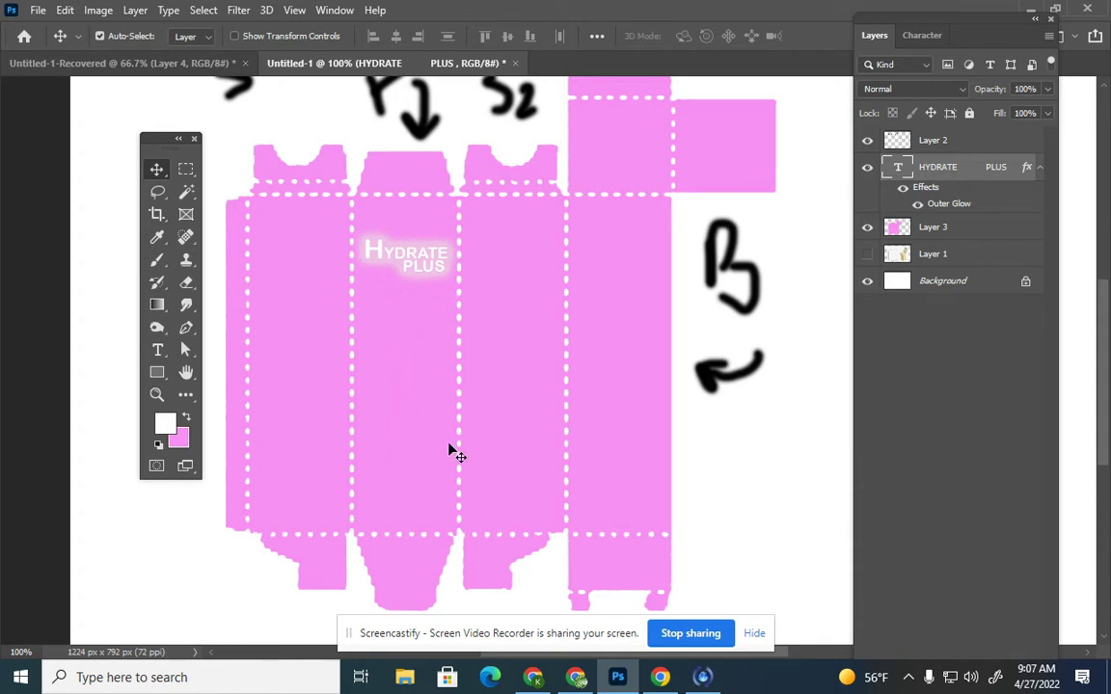
Switch to Chrome and replace the Google Images query with a search for "lavendar"
{"action": "left_click", "coordinate": [533, 679]}
{"action": "left_click", "coordinate": [327, 126]}
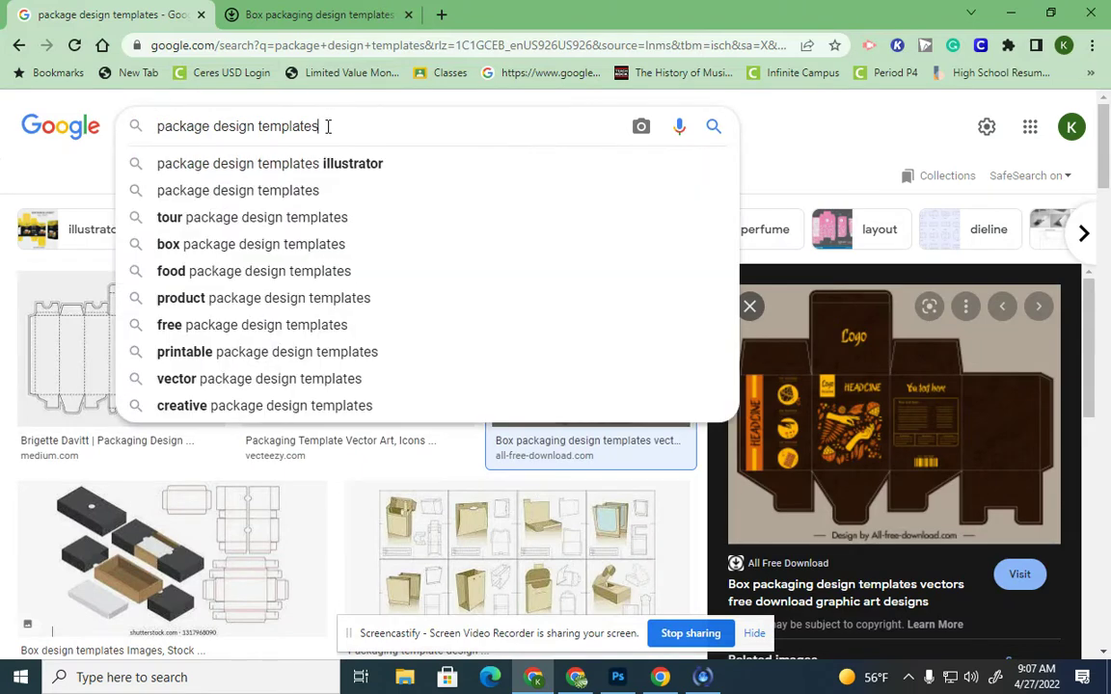
{"action": "key", "text": "BackSpace"}
{"action": "key", "text": "BackSpace"}
{"action": "key", "text": "BackSpace"}
{"action": "key", "text": "BackSpace"}
{"action": "key", "text": "BackSpace"}
{"action": "key", "text": "BackSpace"}
{"action": "key", "text": "BackSpace"}
{"action": "key", "text": "BackSpace"}
{"action": "key", "text": "BackSpace"}
{"action": "key", "text": "BackSpace"}
{"action": "key", "text": "BackSpace"}
{"action": "key", "text": "BackSpace"}
{"action": "key", "text": "BackSpace"}
{"action": "key", "text": "BackSpace"}
{"action": "key", "text": "BackSpace"}
{"action": "key", "text": "BackSpace"}
{"action": "key", "text": "BackSpace"}
{"action": "key", "text": "BackSpace"}
{"action": "key", "text": "BackSpace"}
{"action": "key", "text": "BackSpace"}
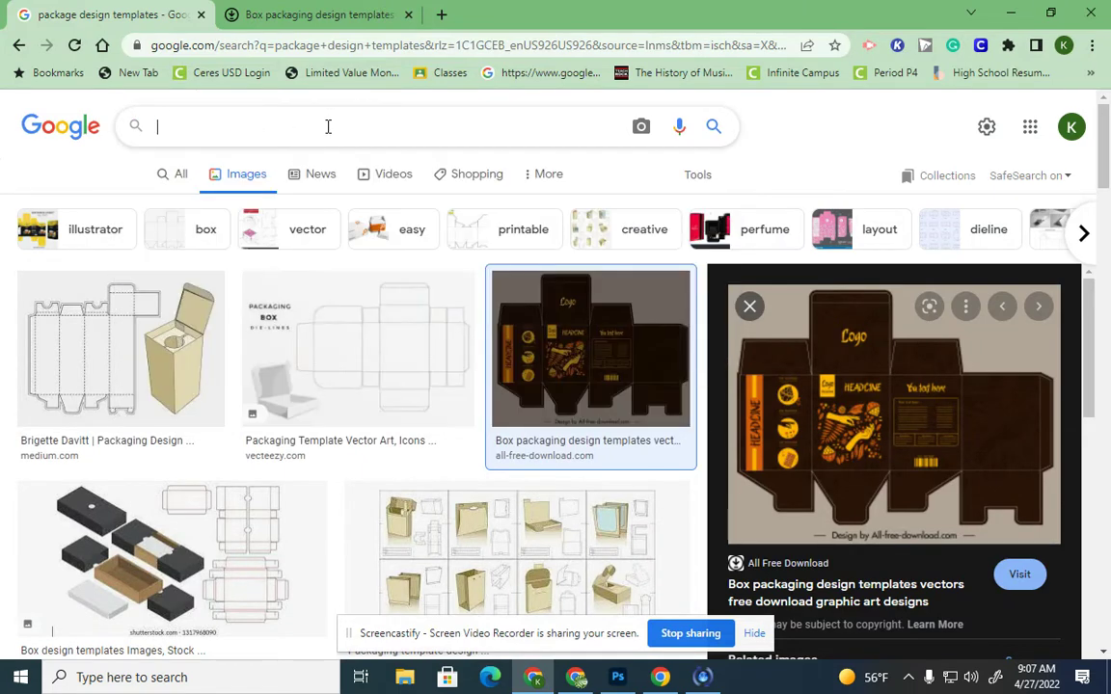
{"action": "type", "text": "laven"}
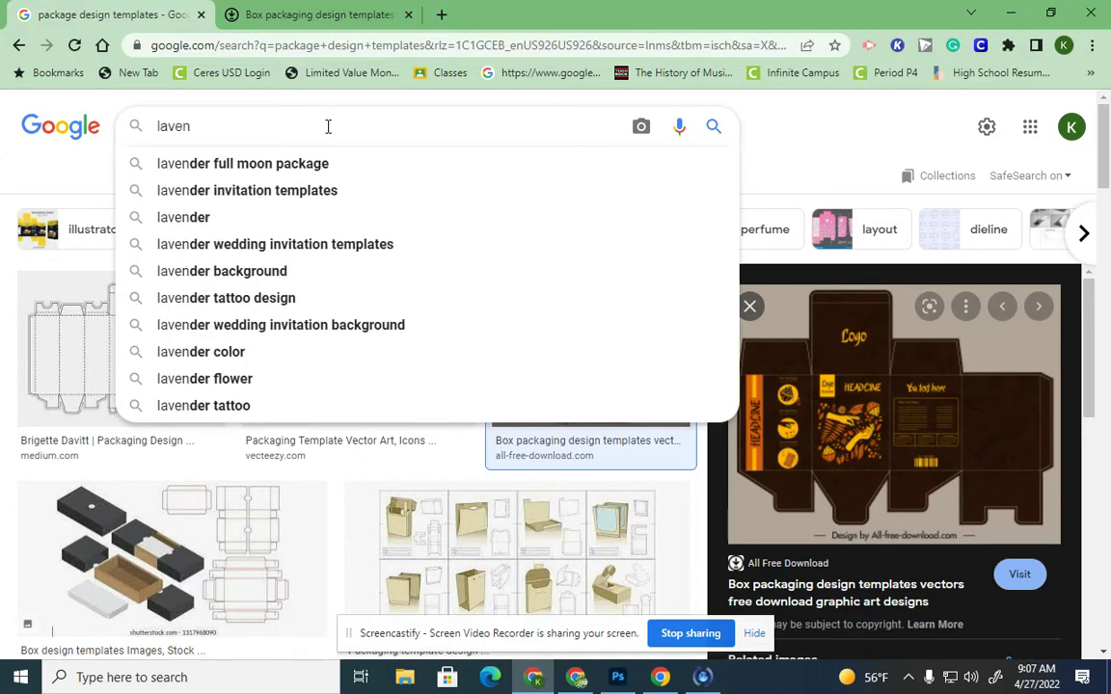
{"action": "key", "text": "BackSpace"}
{"action": "key", "text": "BackSpace"}
{"action": "key", "text": "BackSpace"}
{"action": "key", "text": "BackSpace"}
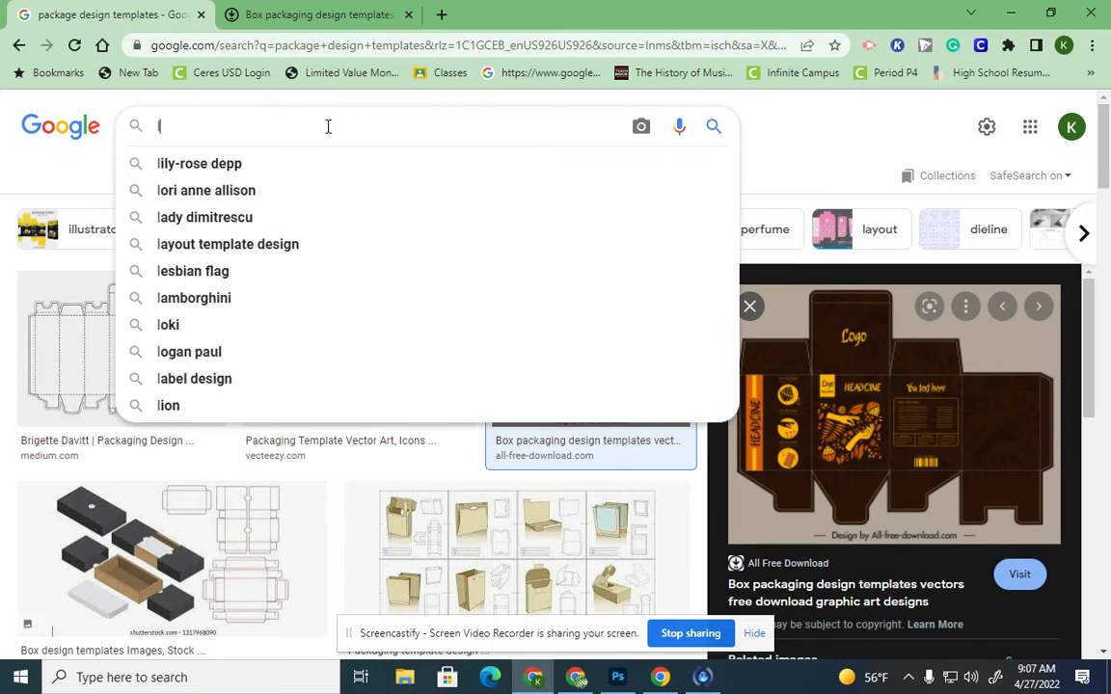
{"action": "type", "text": "avendar"}
{"action": "key", "text": "Return"}
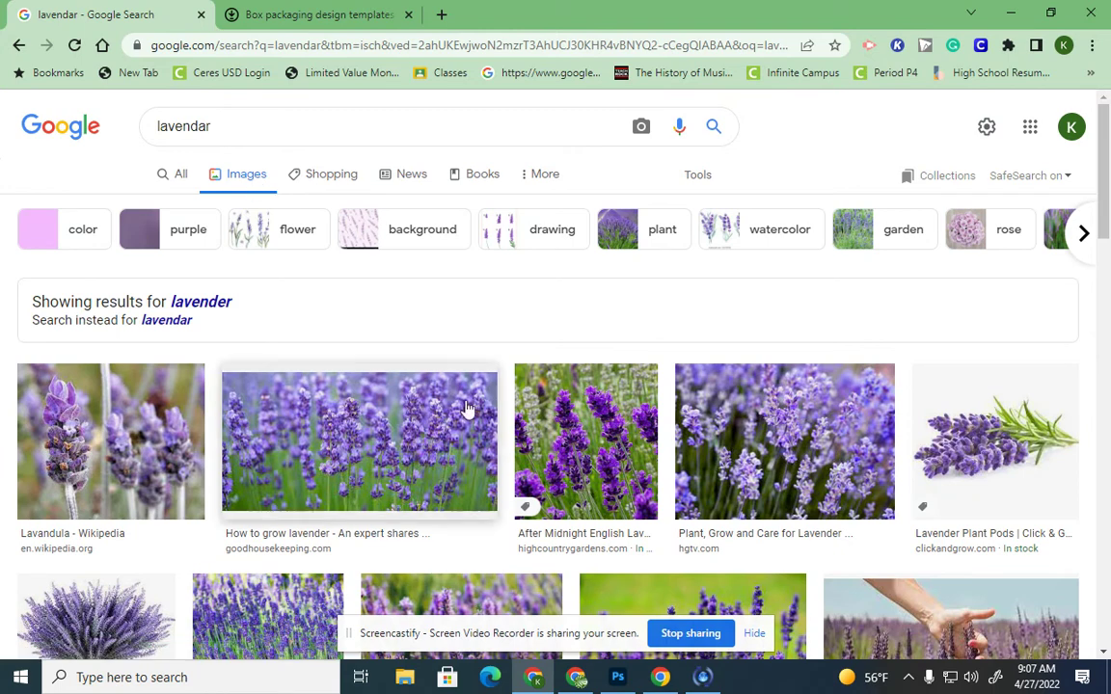
Copy the Lavender Plant Pods image of a cut lavender bunch on a plain background and return to Photoshop
{"action": "scroll", "coordinate": [467, 413], "scroll_direction": "down", "scroll_amount": 3}
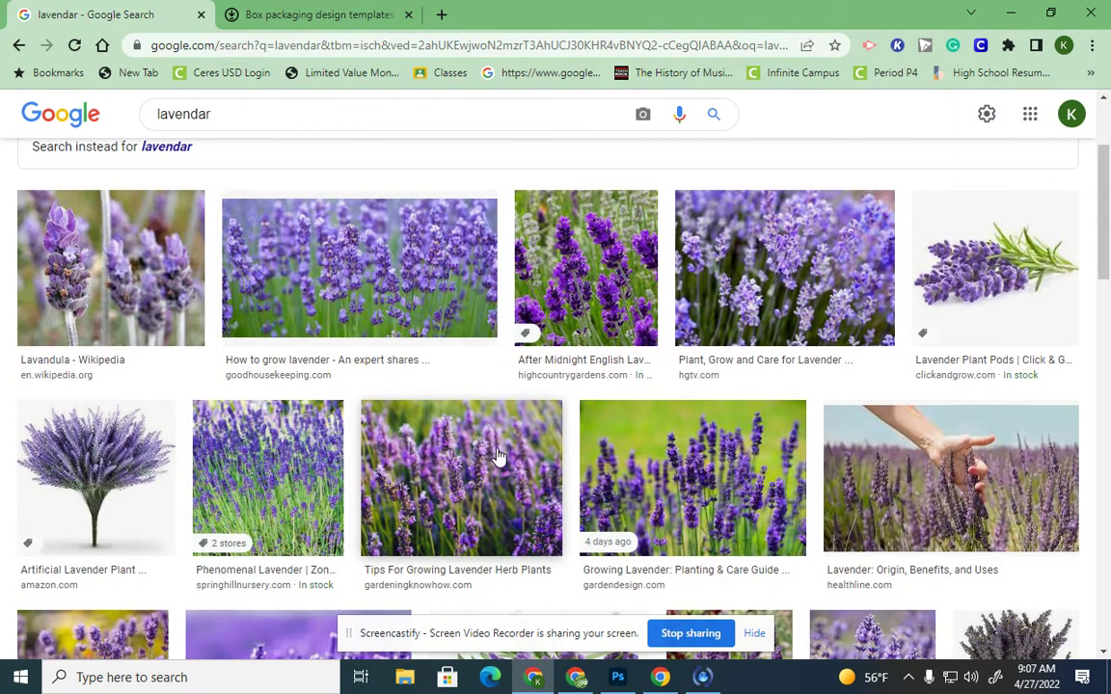
{"action": "right_click", "coordinate": [987, 258]}
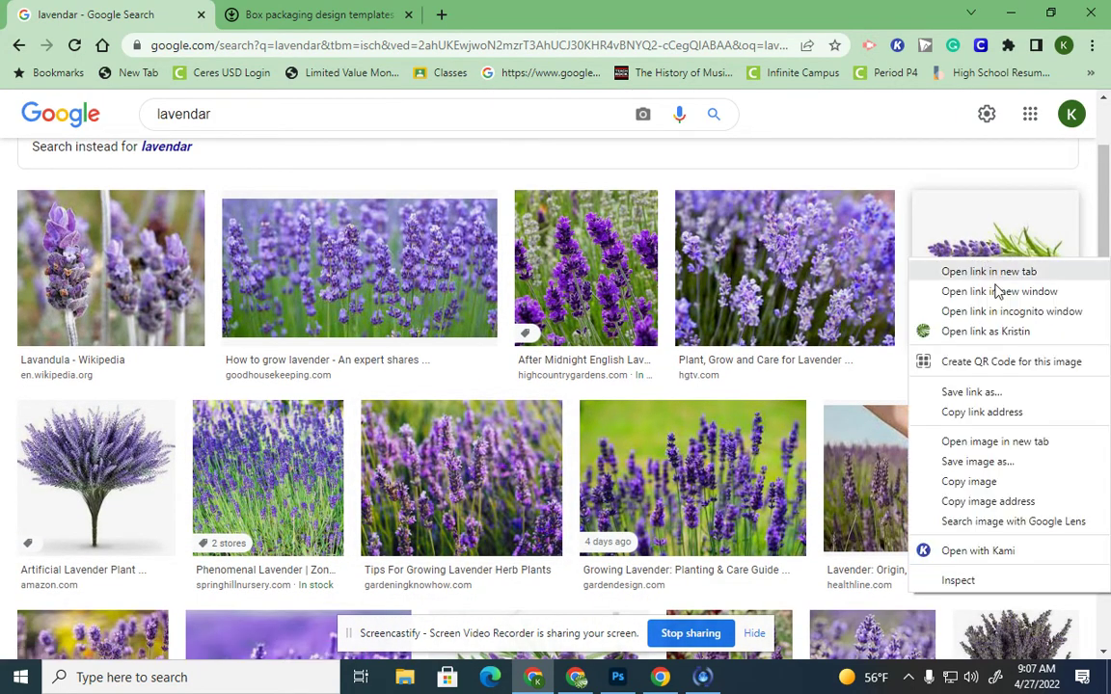
{"action": "left_click", "coordinate": [996, 482]}
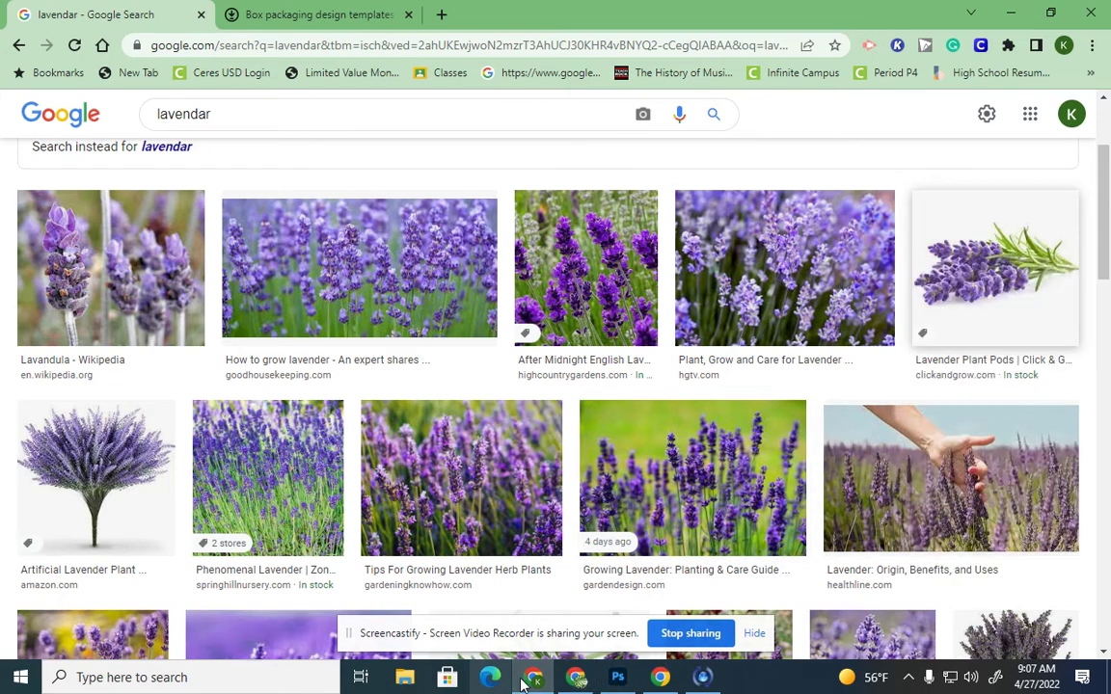
{"action": "mouse_move", "coordinate": [533, 681]}
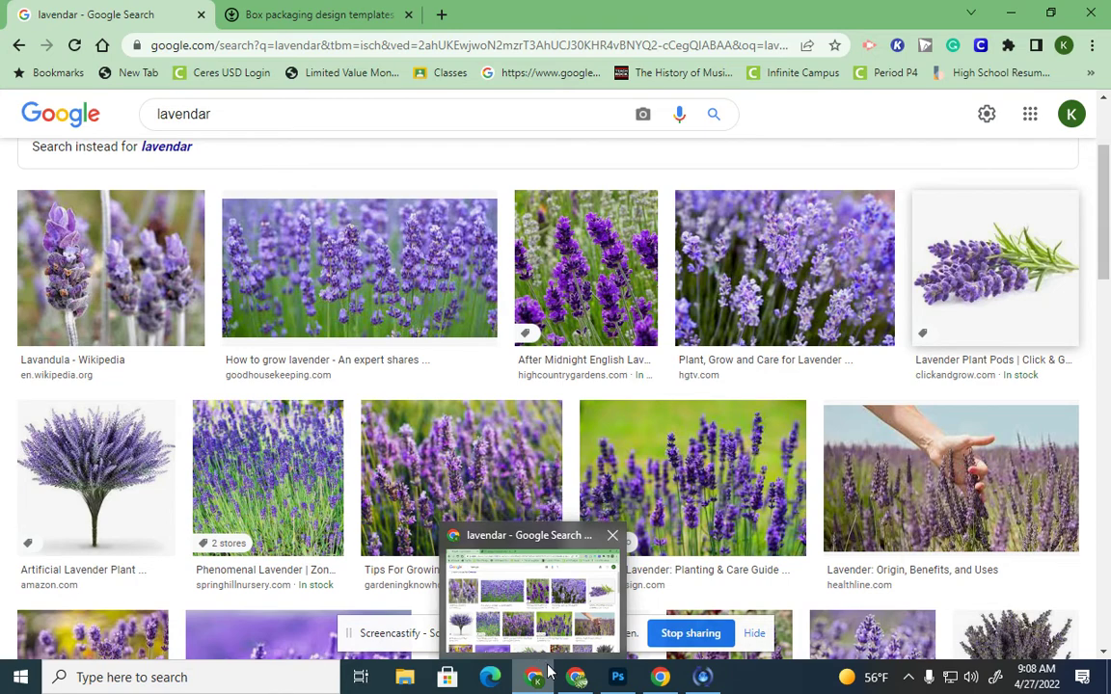
{"action": "left_click", "coordinate": [632, 682]}
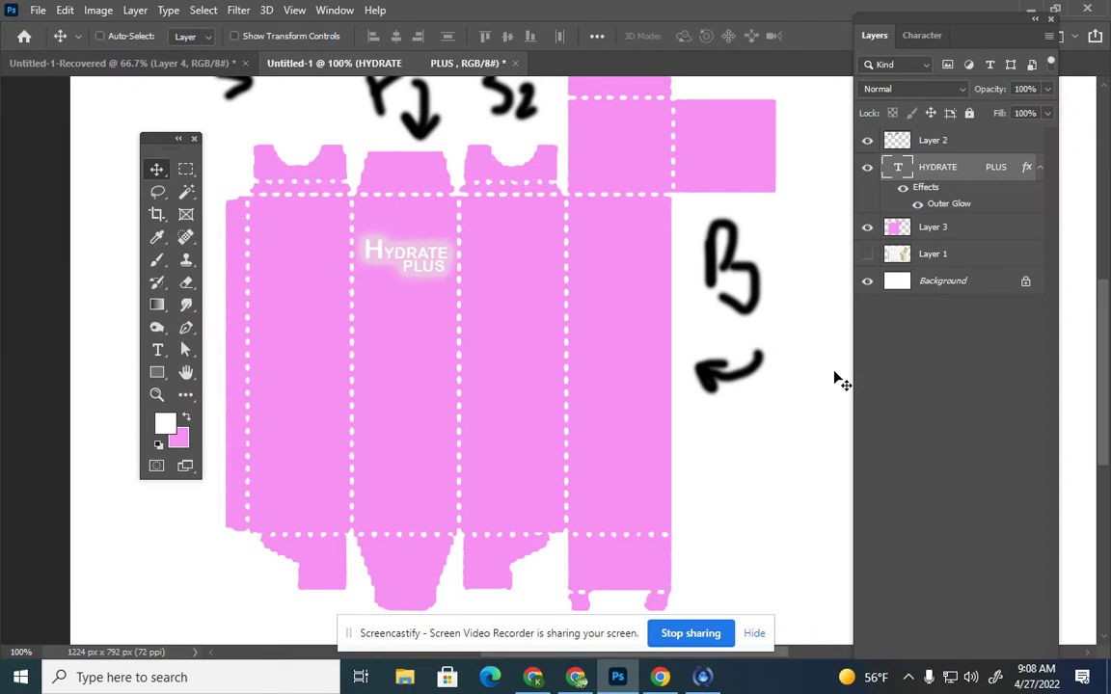
Paste the lavender image onto its own layer and delete its white background with the Magic Wand, clearing the selection
{"action": "key", "text": "ctrl+v"}
{"action": "left_click_drag", "start_coordinate": [597, 360], "coordinate": [479, 384]}
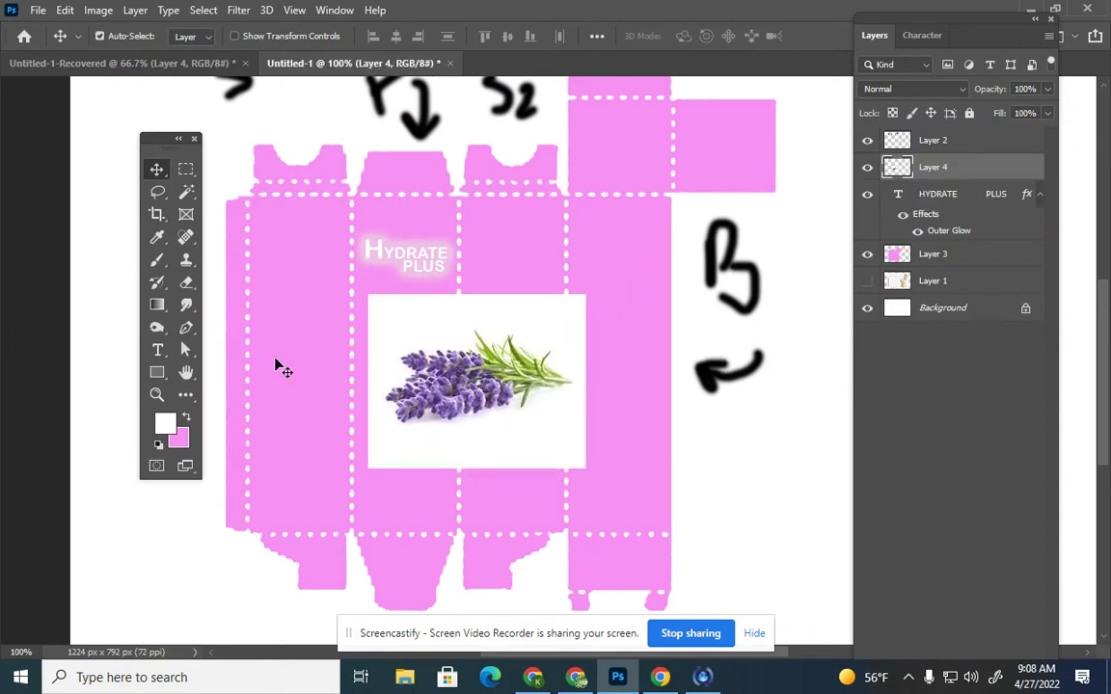
{"action": "left_click", "coordinate": [185, 193]}
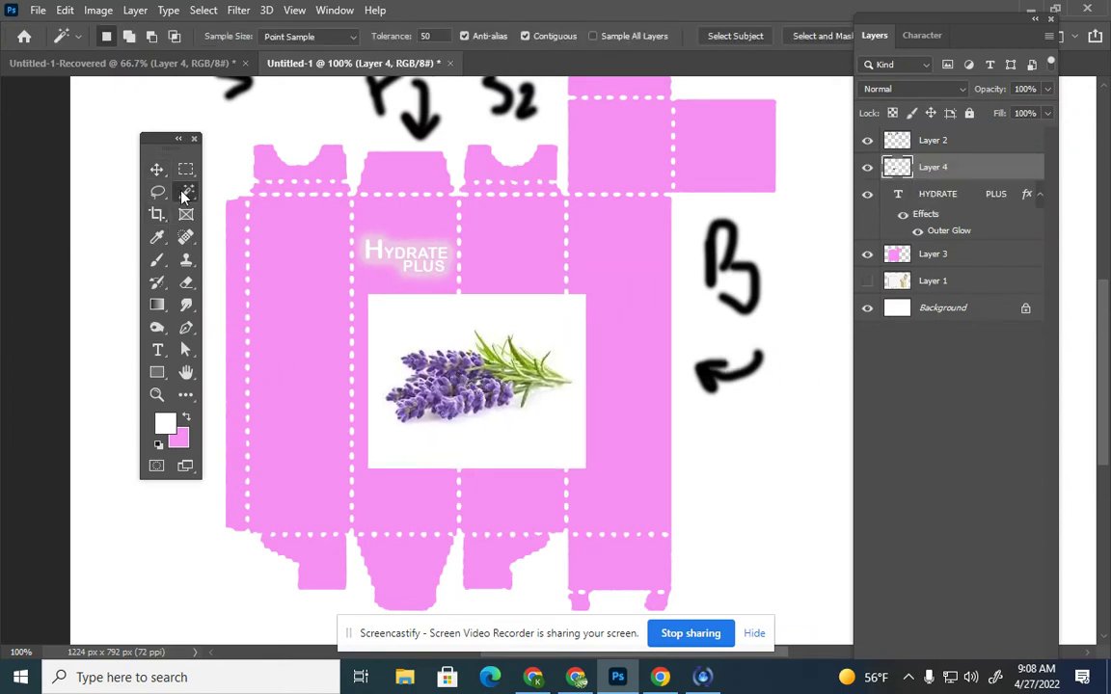
{"action": "left_click", "coordinate": [485, 325]}
{"action": "key", "text": "Delete"}
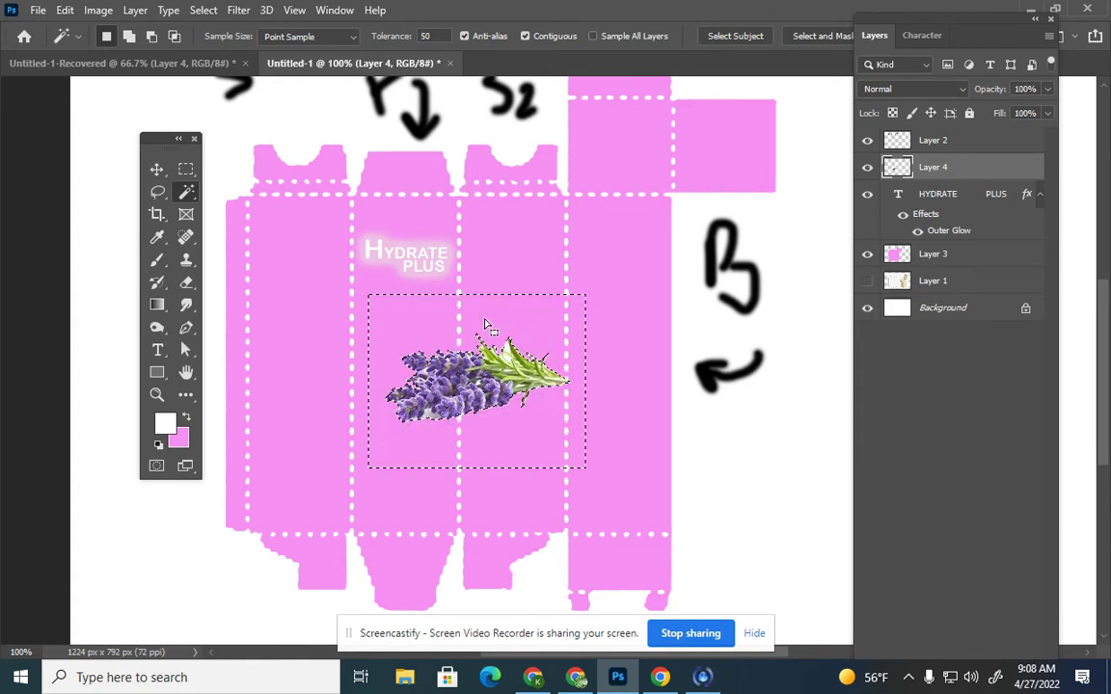
{"action": "key", "text": "ctrl+d"}
Transform the lavender to about 133% scale, rotate it to about 69° with the blossoms upward, and place it below HYDRATE PLUS on the F panel
{"action": "left_click", "coordinate": [152, 169]}
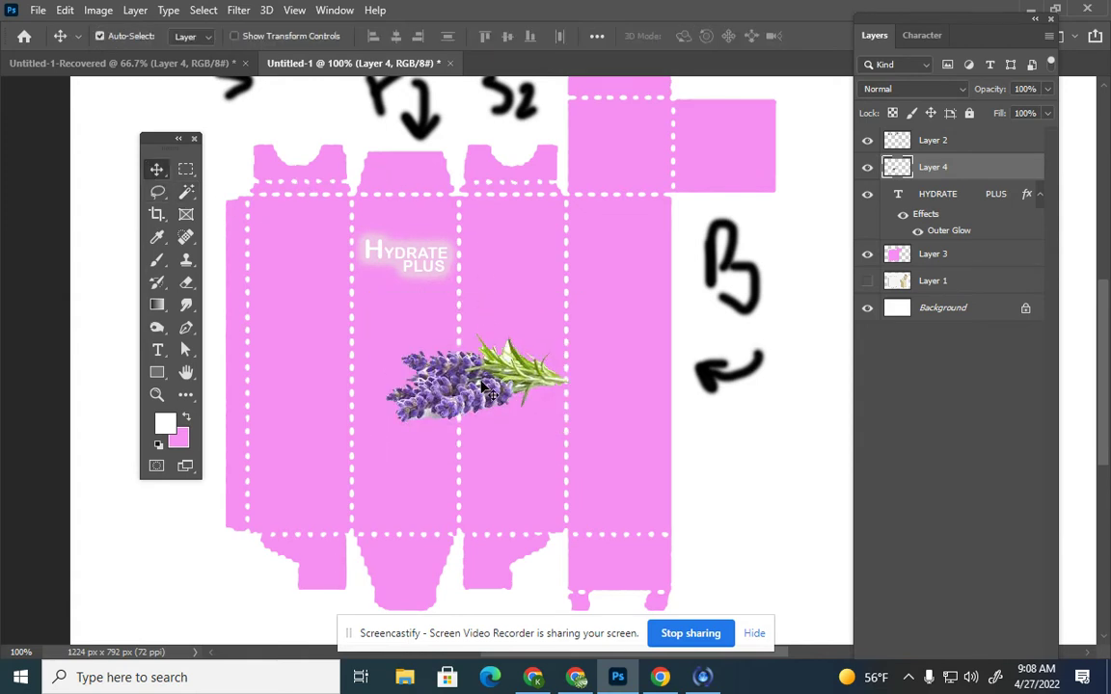
{"action": "left_click_drag", "start_coordinate": [467, 378], "coordinate": [415, 345]}
{"action": "key", "text": "ctrl+t"}
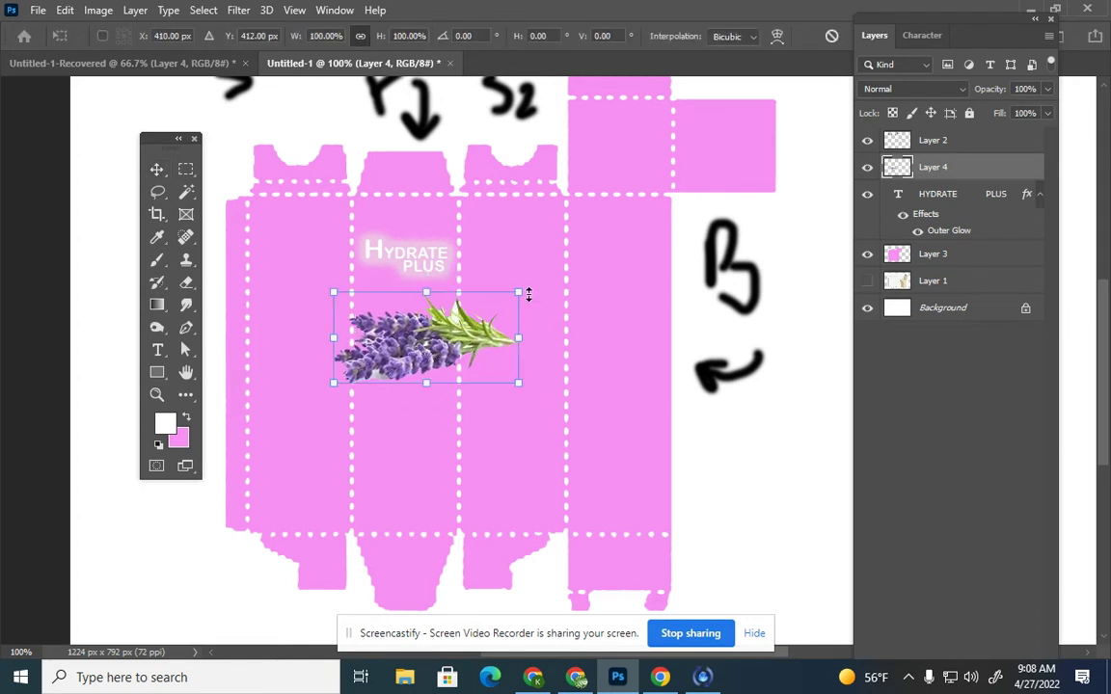
{"action": "left_click_drag", "start_coordinate": [527, 280], "coordinate": [405, 472]}
{"action": "left_click_drag", "start_coordinate": [429, 323], "coordinate": [418, 452]}
{"action": "left_click_drag", "start_coordinate": [510, 410], "coordinate": [571, 380]}
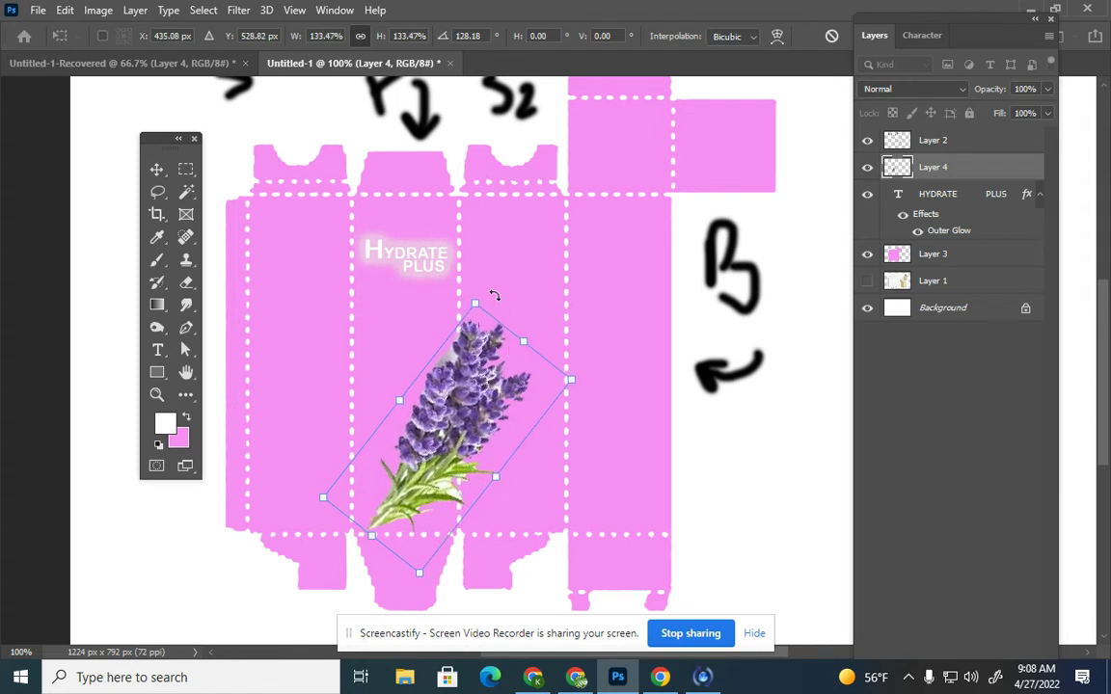
{"action": "left_click_drag", "start_coordinate": [493, 298], "coordinate": [318, 270]}
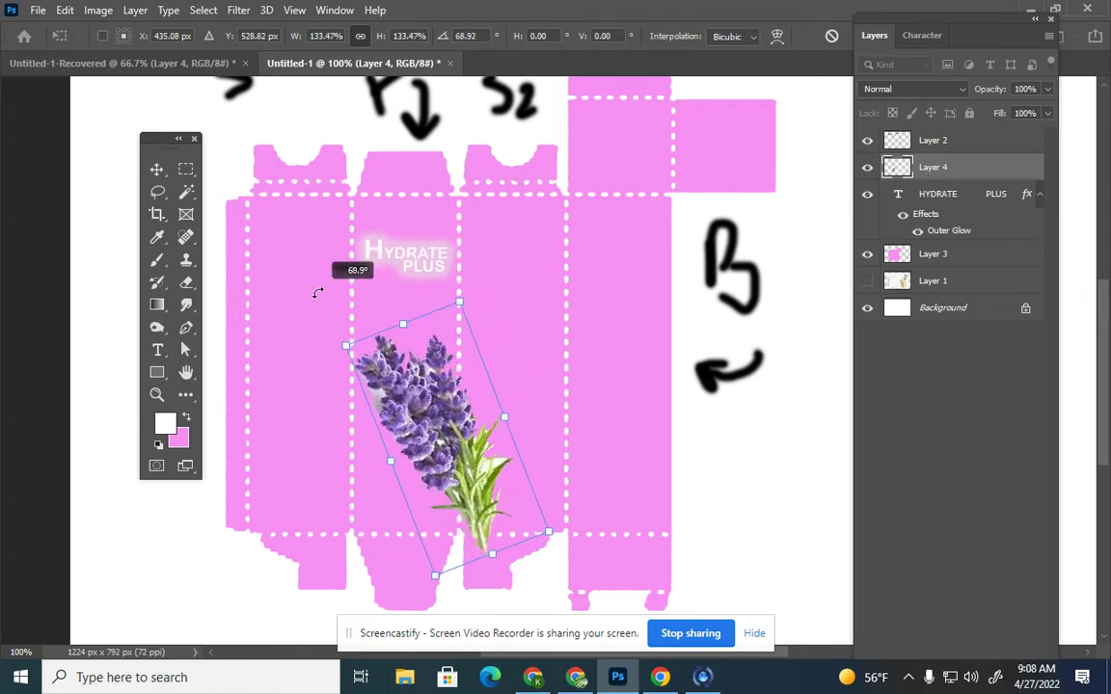
{"action": "left_click_drag", "start_coordinate": [423, 424], "coordinate": [385, 396]}
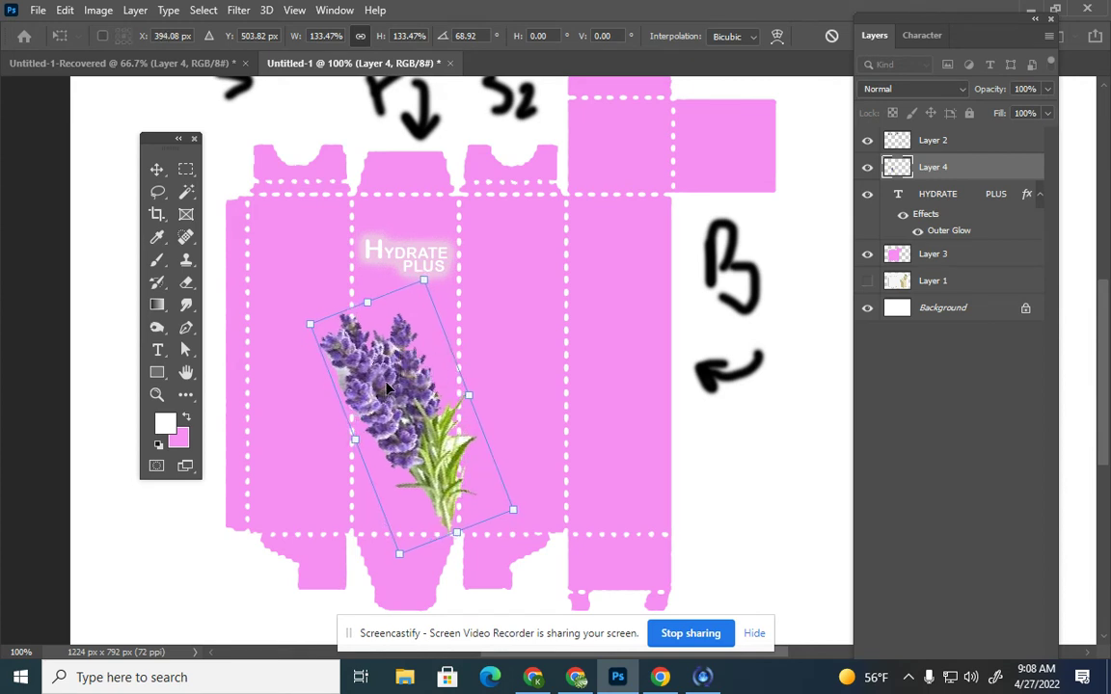
{"action": "key", "text": "Return"}
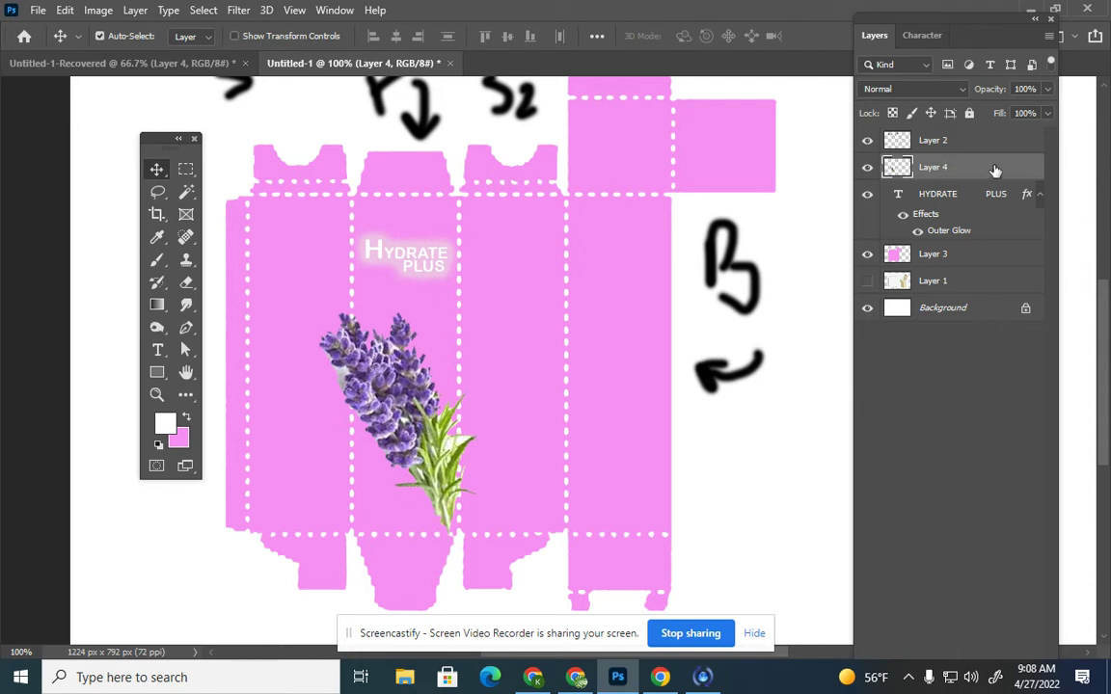
Set the lavender layer's blend mode to Darker Color and its opacity to 63%
{"action": "left_click", "coordinate": [940, 91]}
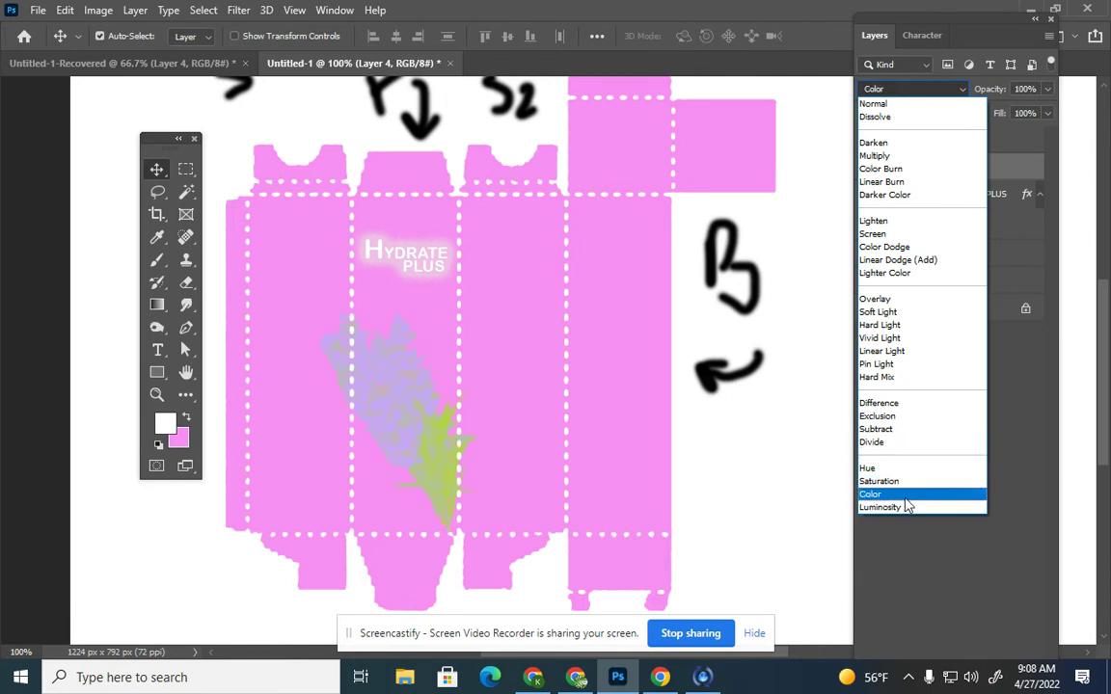
{"action": "left_click", "coordinate": [907, 198]}
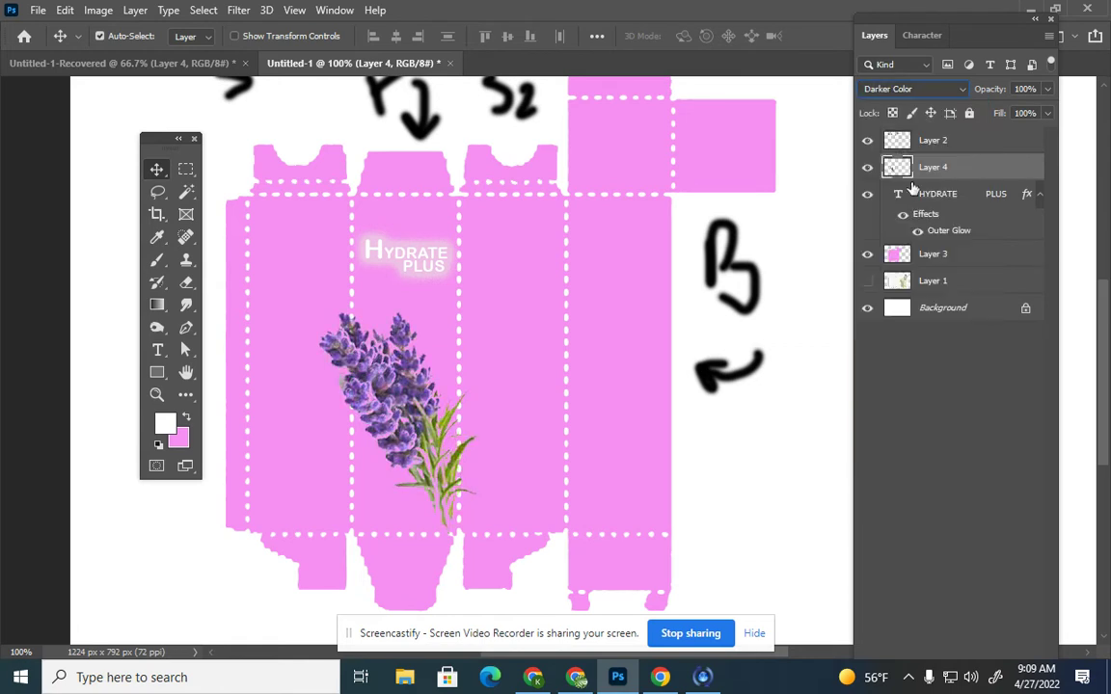
{"action": "left_click", "coordinate": [1047, 92]}
{"action": "left_click_drag", "start_coordinate": [1048, 112], "coordinate": [1018, 112]}
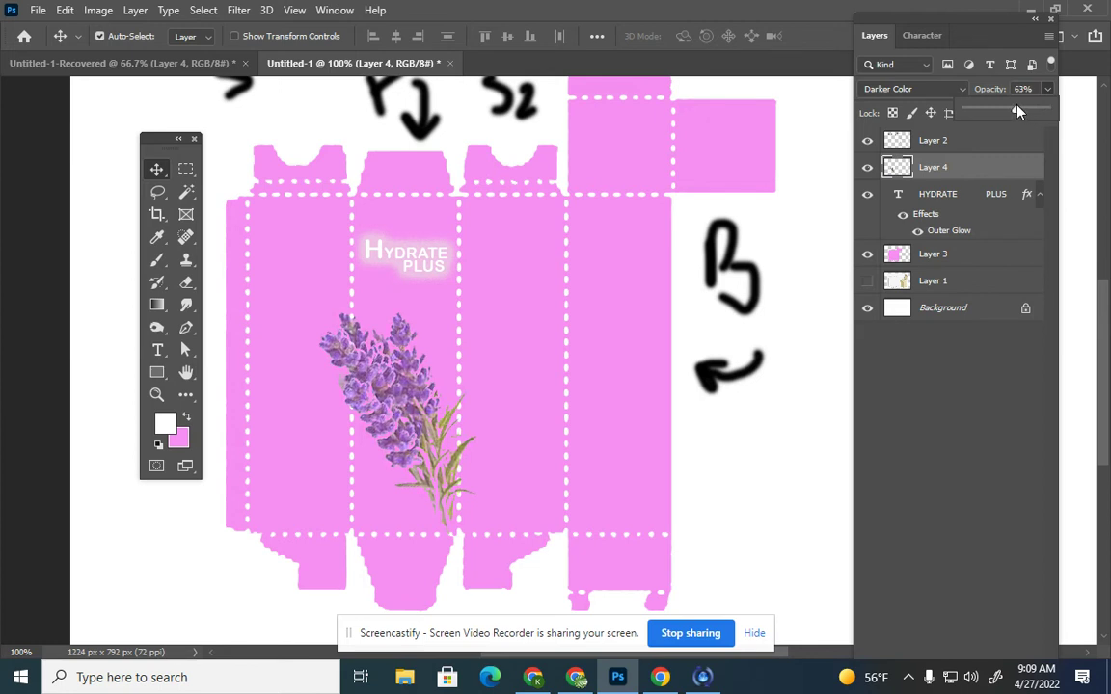
{"action": "left_click", "coordinate": [421, 388]}
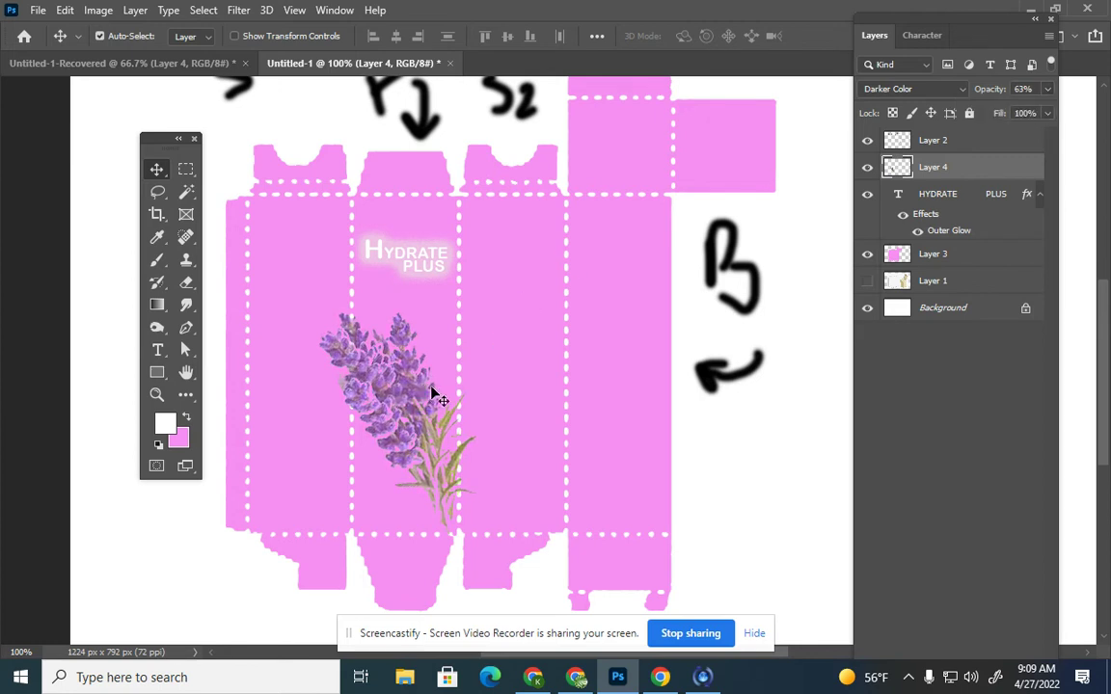
Nudge the lavender up by about 4 px on the F panel
{"action": "left_click_drag", "start_coordinate": [426, 463], "coordinate": [431, 463]}
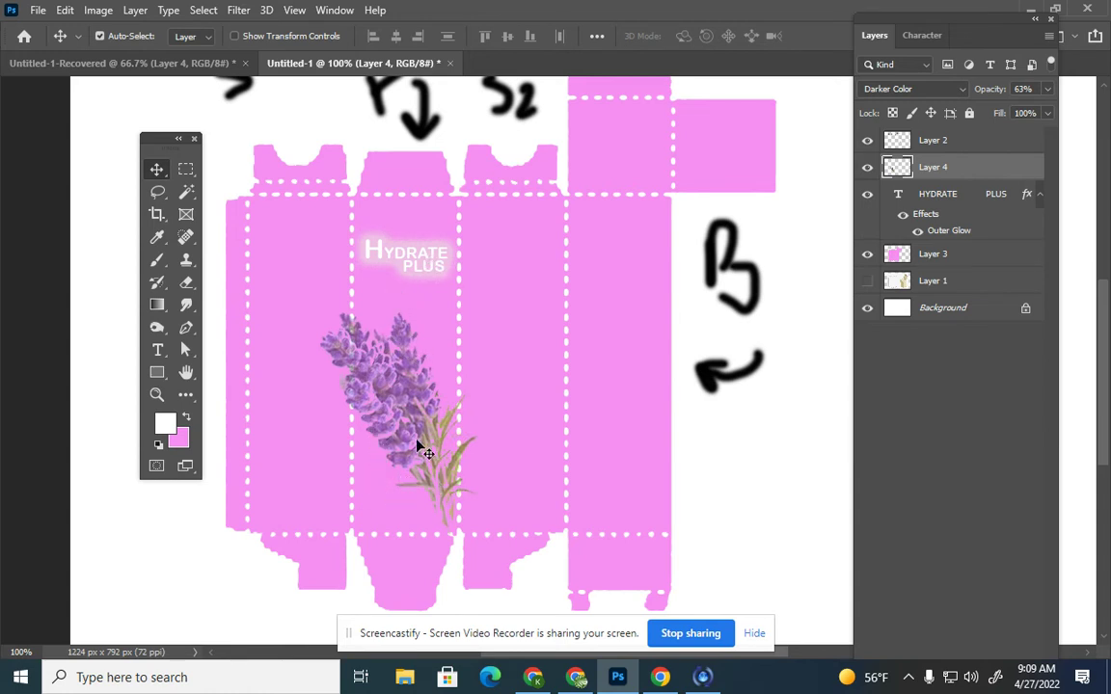
{"action": "left_click", "coordinate": [379, 298]}
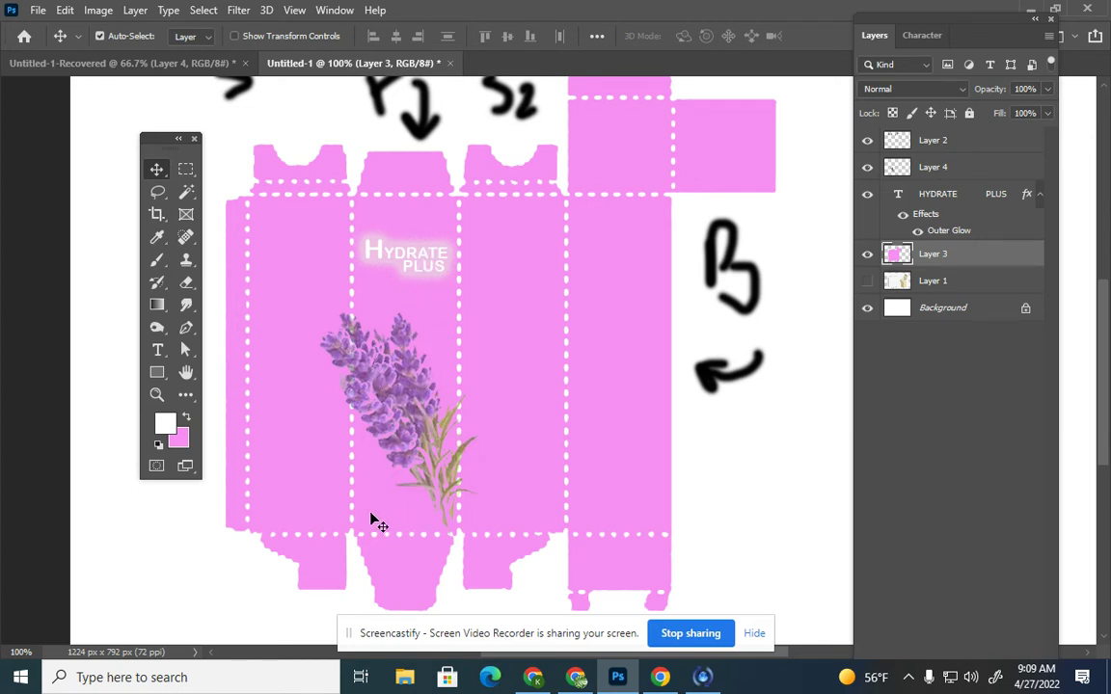
{"action": "left_click", "coordinate": [381, 395]}
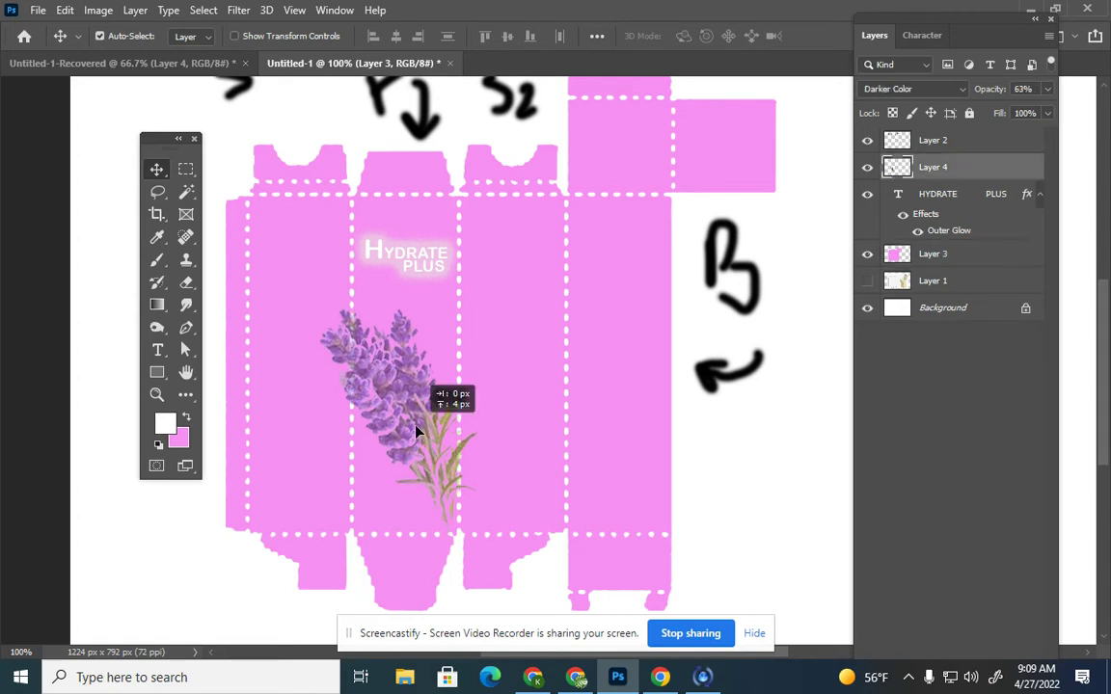
{"action": "left_click", "coordinate": [186, 168]}
{"action": "right_click", "coordinate": [186, 169]}
{"action": "left_click", "coordinate": [241, 183]}
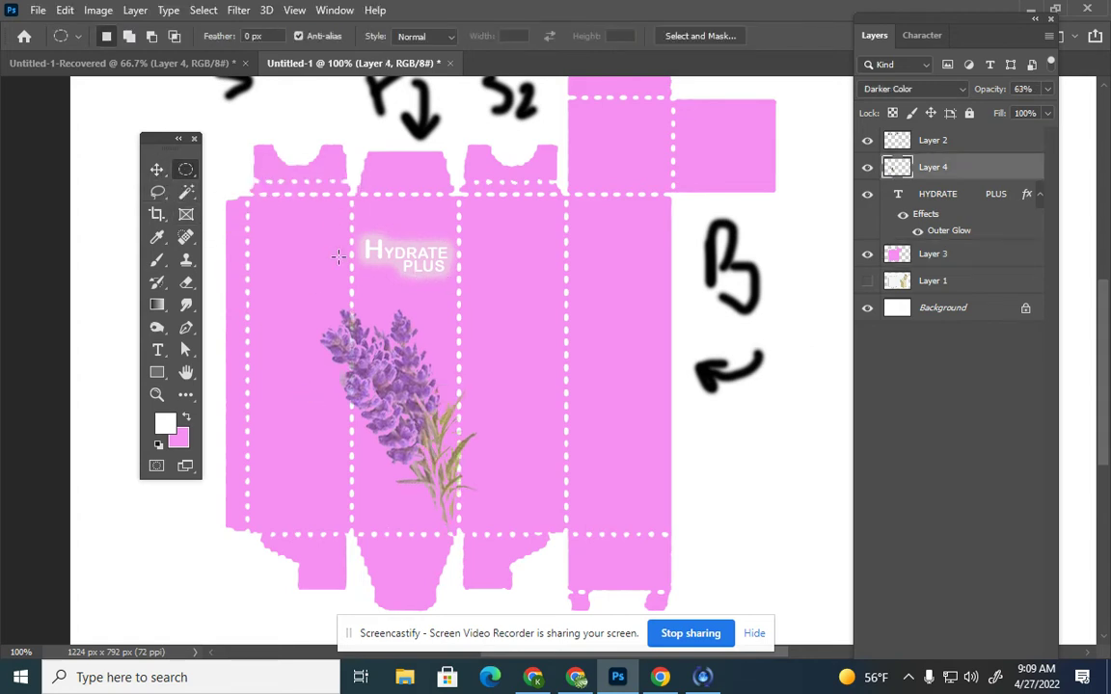
{"action": "left_click_drag", "start_coordinate": [267, 249], "coordinate": [294, 279]}
{"action": "left_click", "coordinate": [156, 169]}
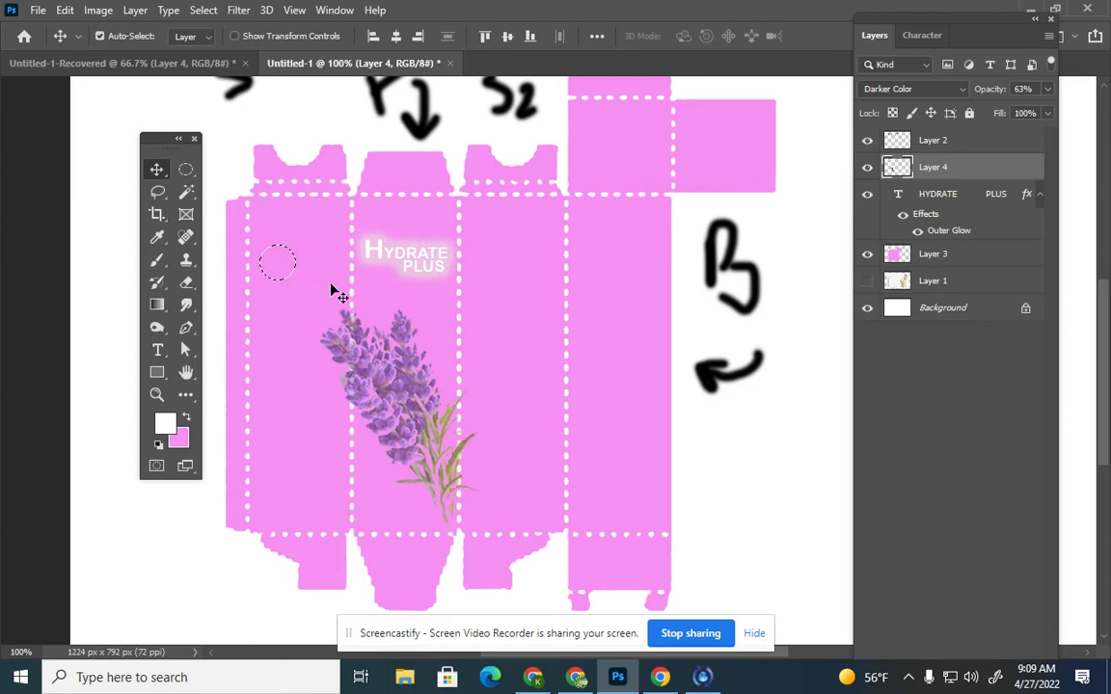
{"action": "key", "text": "ctrl+d"}
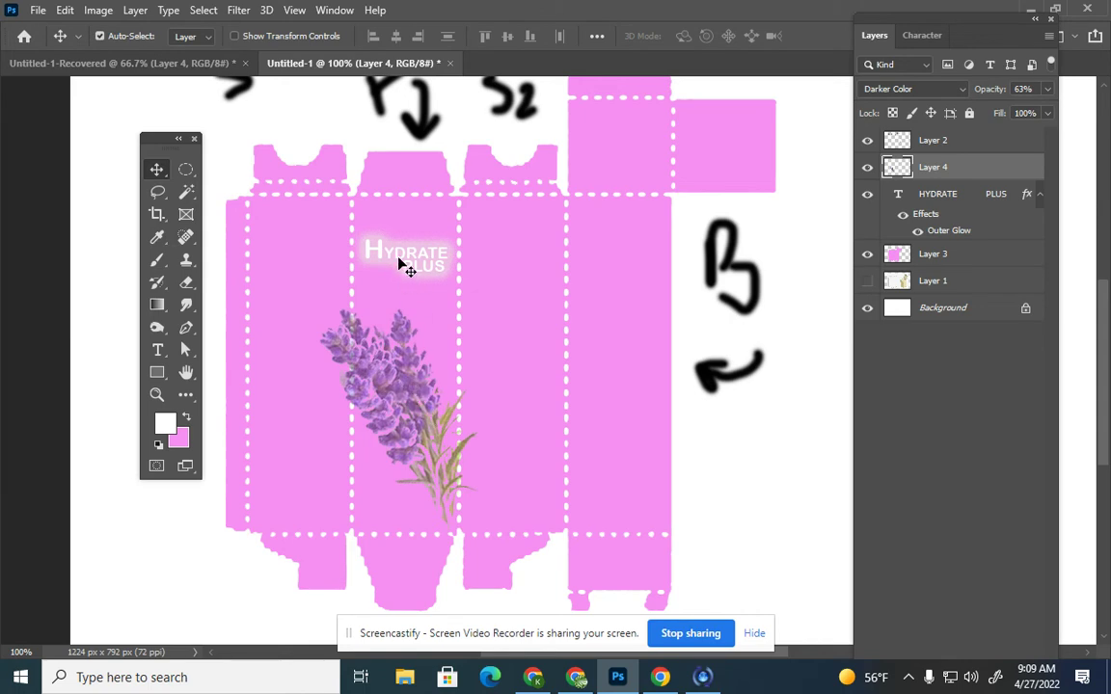
{"action": "left_click", "coordinate": [157, 394]}
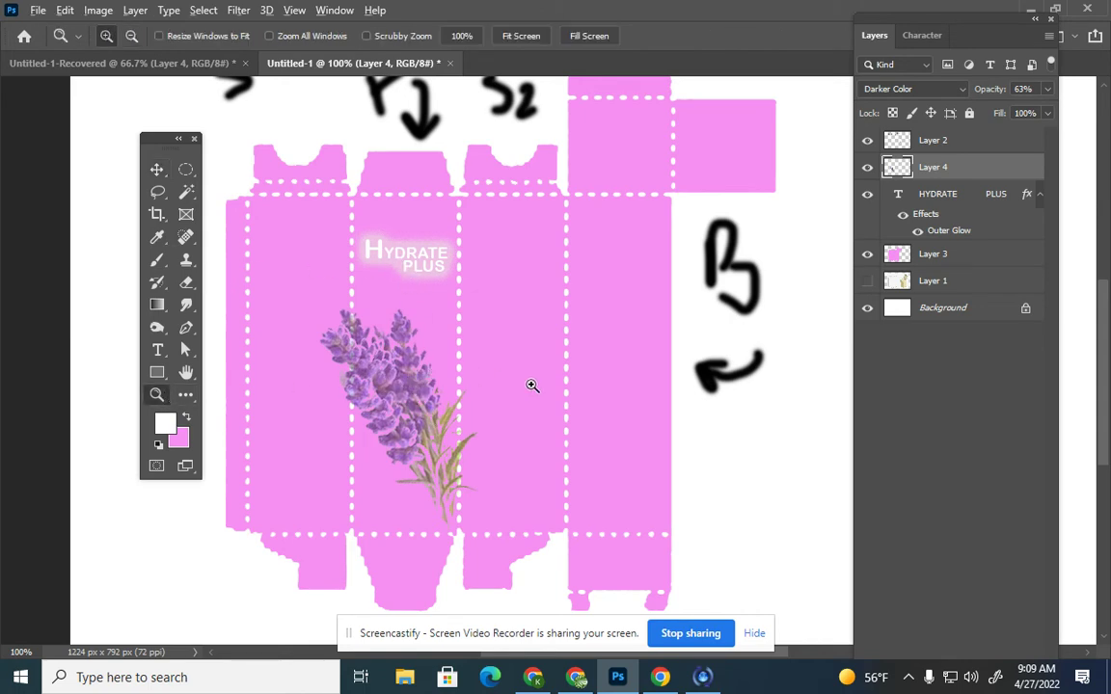
{"action": "left_click", "coordinate": [584, 378]}
{"action": "left_click", "coordinate": [586, 381], "text": "alt"}
{"action": "left_click", "coordinate": [533, 335], "text": "alt"}
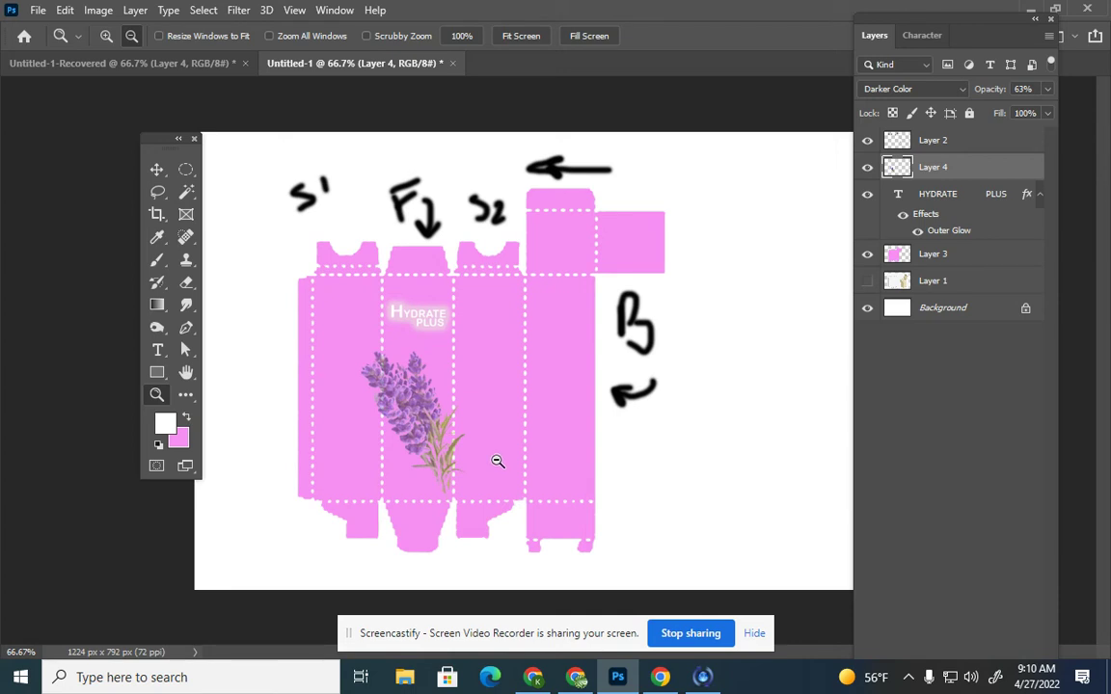
{"action": "left_click", "coordinate": [447, 383]}
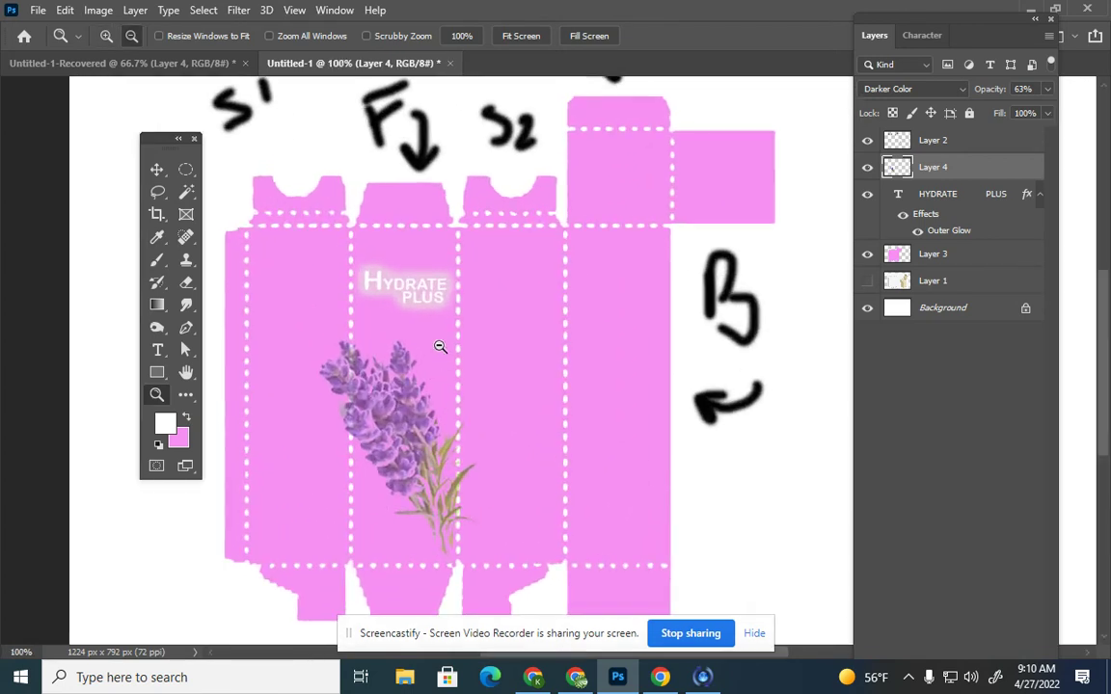
{"action": "left_click", "coordinate": [162, 176]}
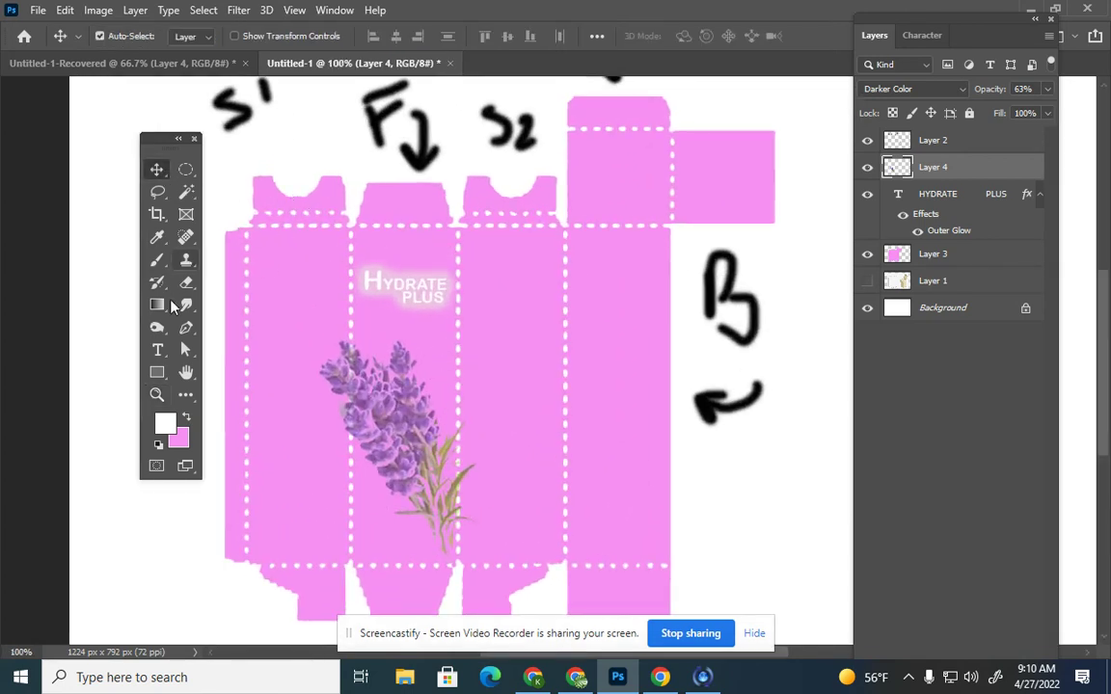
{"action": "key", "text": "t"}
{"action": "left_click", "coordinate": [156, 395]}
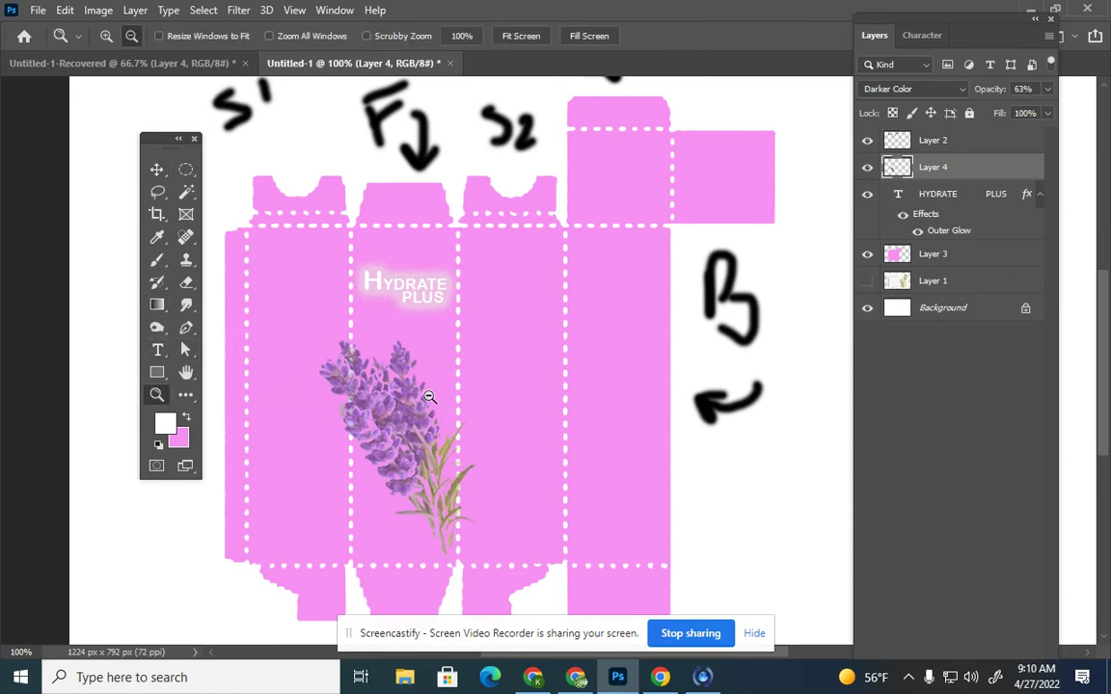
{"action": "left_click", "coordinate": [437, 396]}
{"action": "left_click", "coordinate": [437, 396], "text": "alt"}
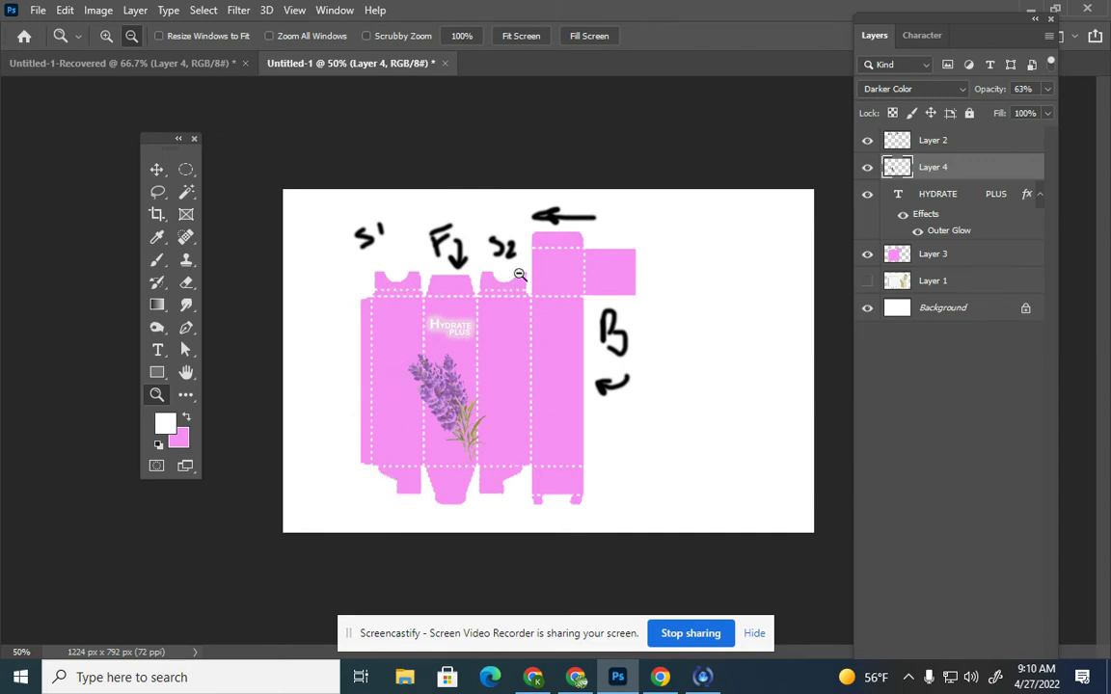
{"action": "left_click", "coordinate": [156, 170]}
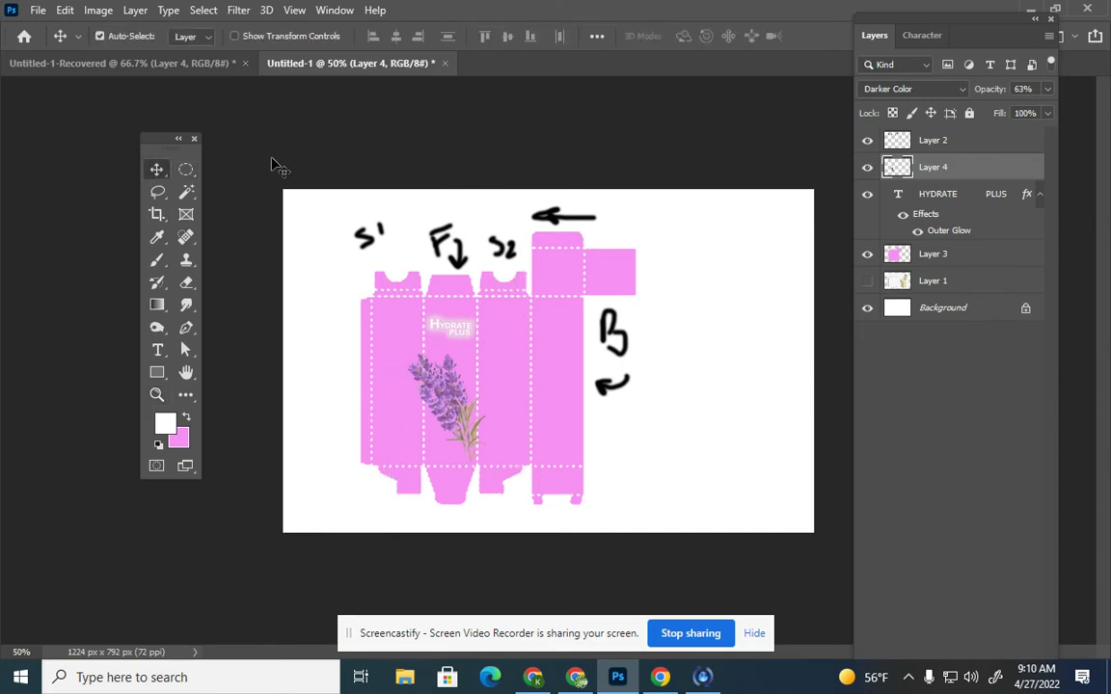
{"action": "left_click", "coordinate": [273, 166]}
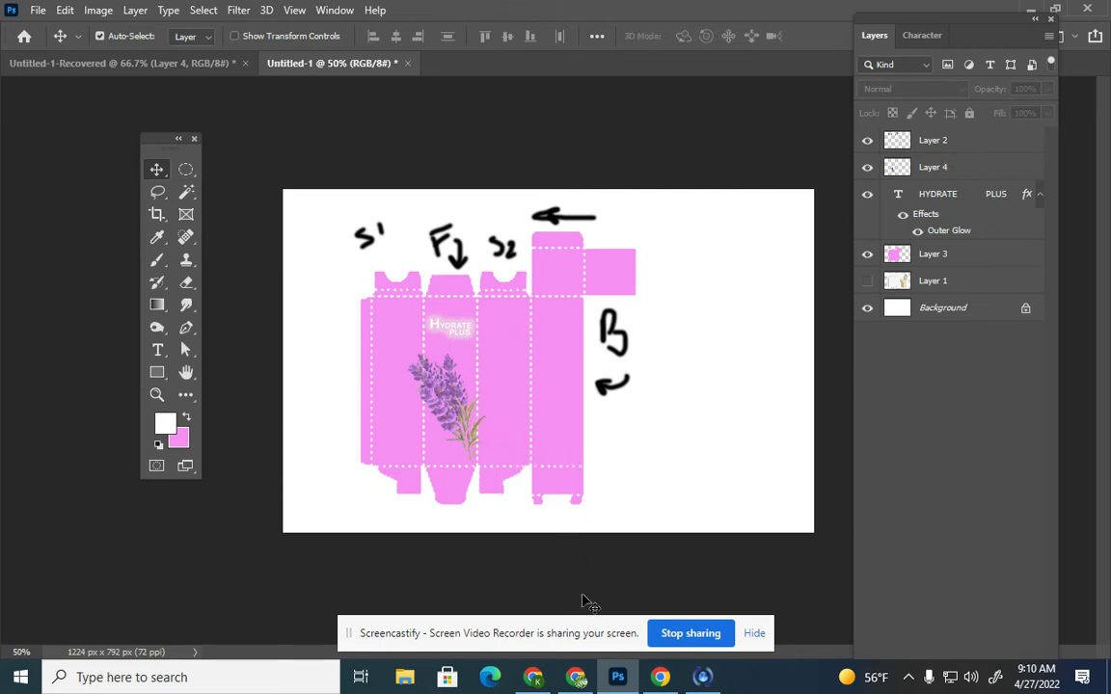
Switch to Chrome and replace the Google Images query with a search for "bar code"
{"action": "left_click", "coordinate": [530, 680]}
{"action": "left_click", "coordinate": [249, 125]}
{"action": "key", "text": "ctrl+a"}
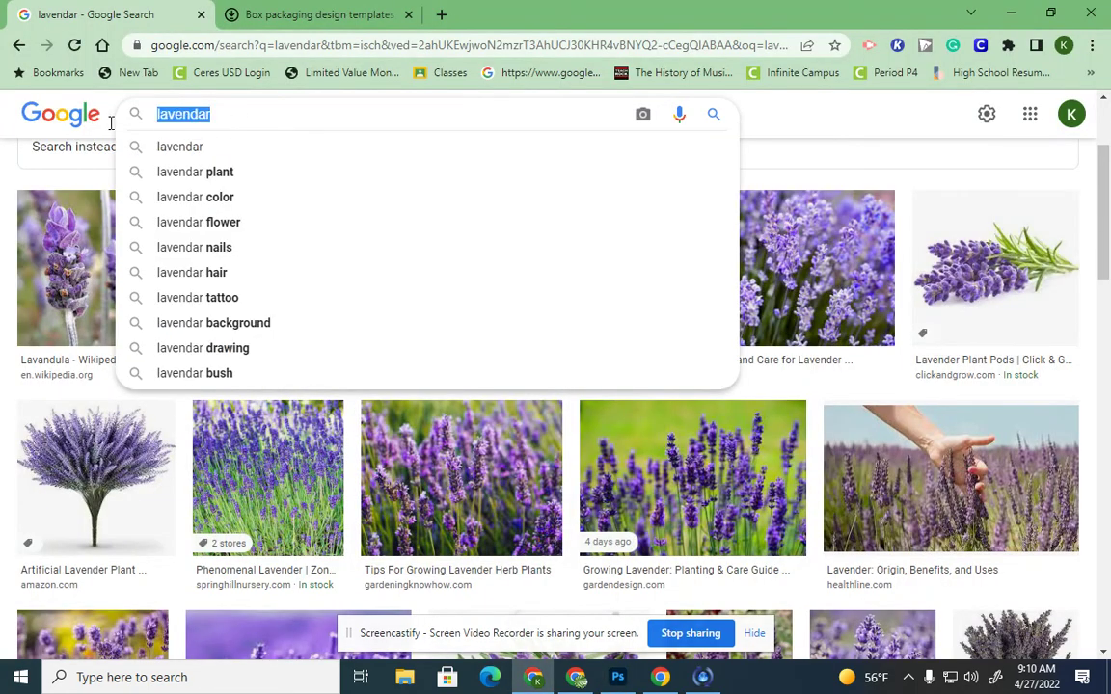
{"action": "type", "text": "bar code"}
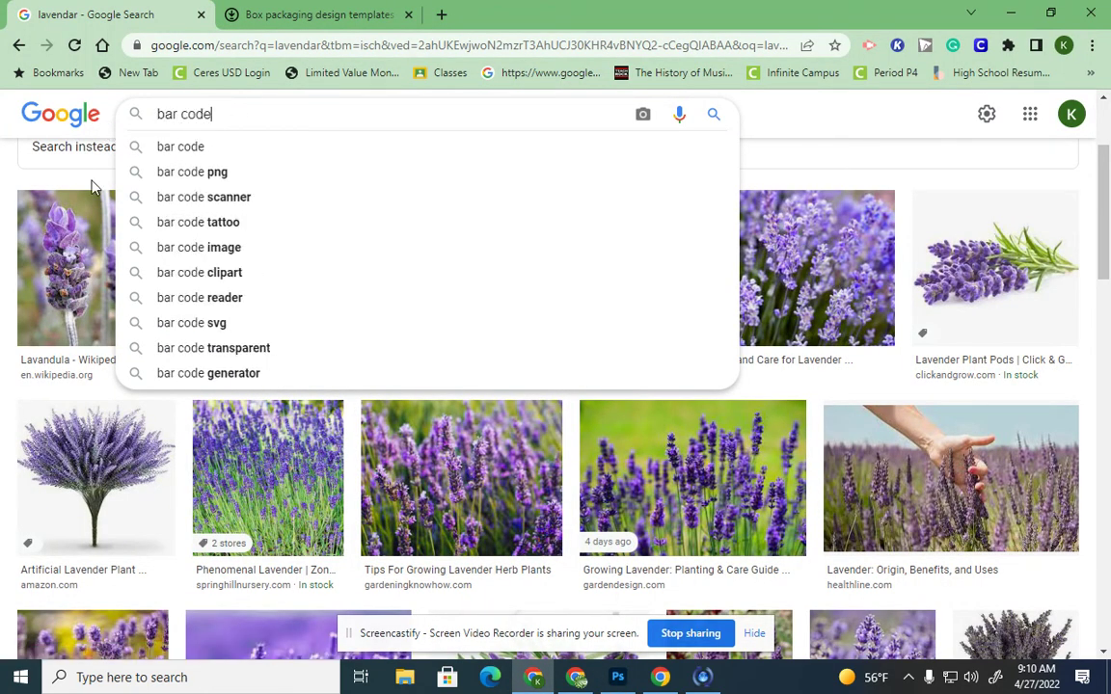
{"action": "key", "text": "Return"}
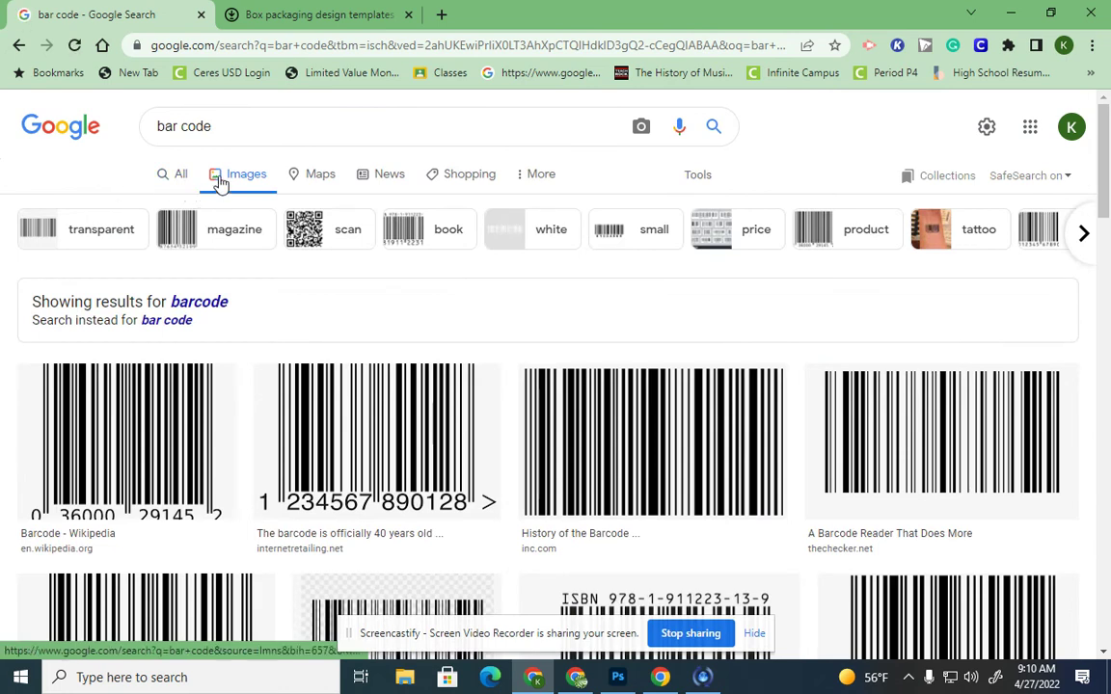
Copy the nytimes.com "Who Made That Universal Product Code" barcode image from the search results
{"action": "scroll", "coordinate": [438, 449], "scroll_direction": "down", "scroll_amount": 2}
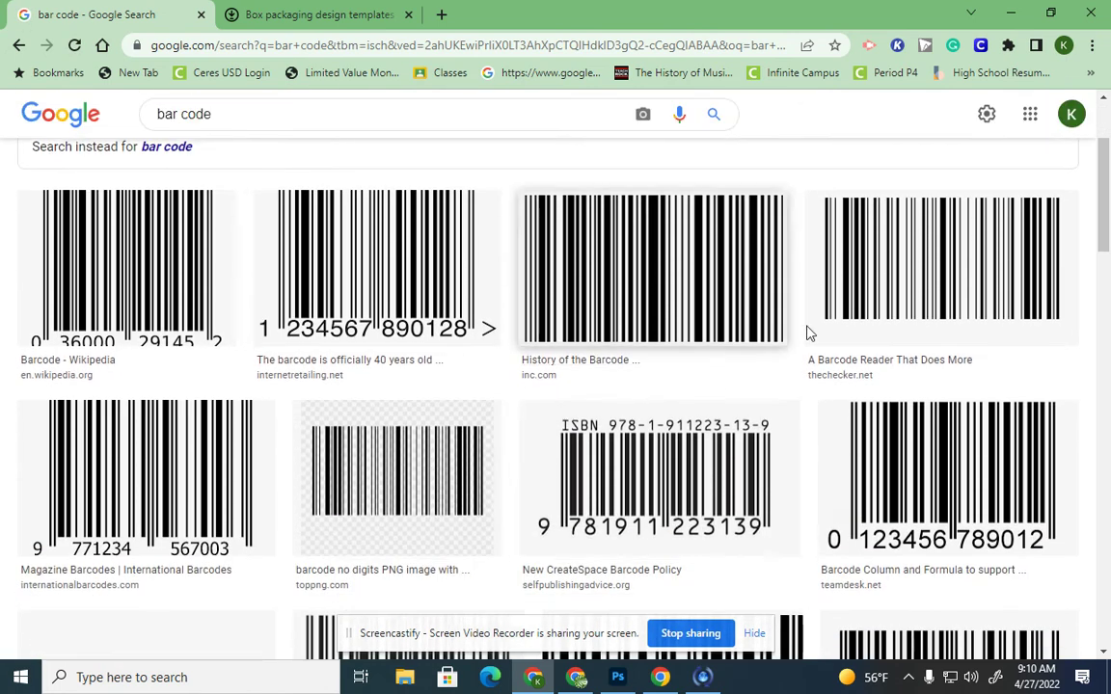
{"action": "right_click", "coordinate": [672, 461]}
{"action": "scroll", "coordinate": [609, 437], "scroll_direction": "down", "scroll_amount": 2}
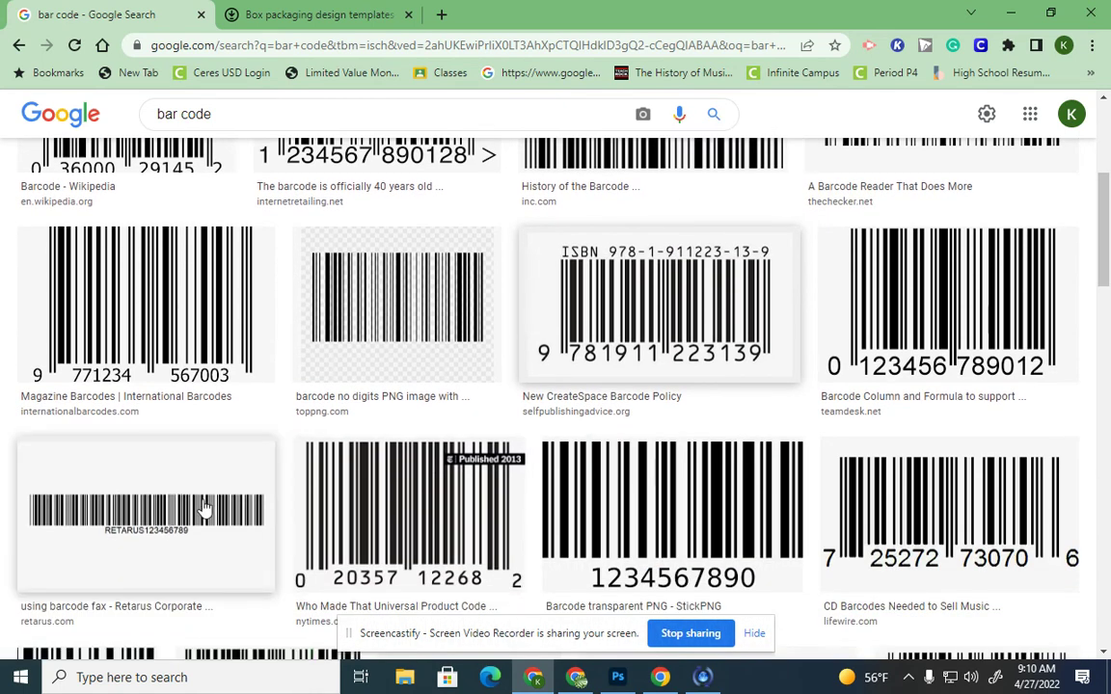
{"action": "right_click", "coordinate": [446, 499]}
{"action": "left_click", "coordinate": [521, 399]}
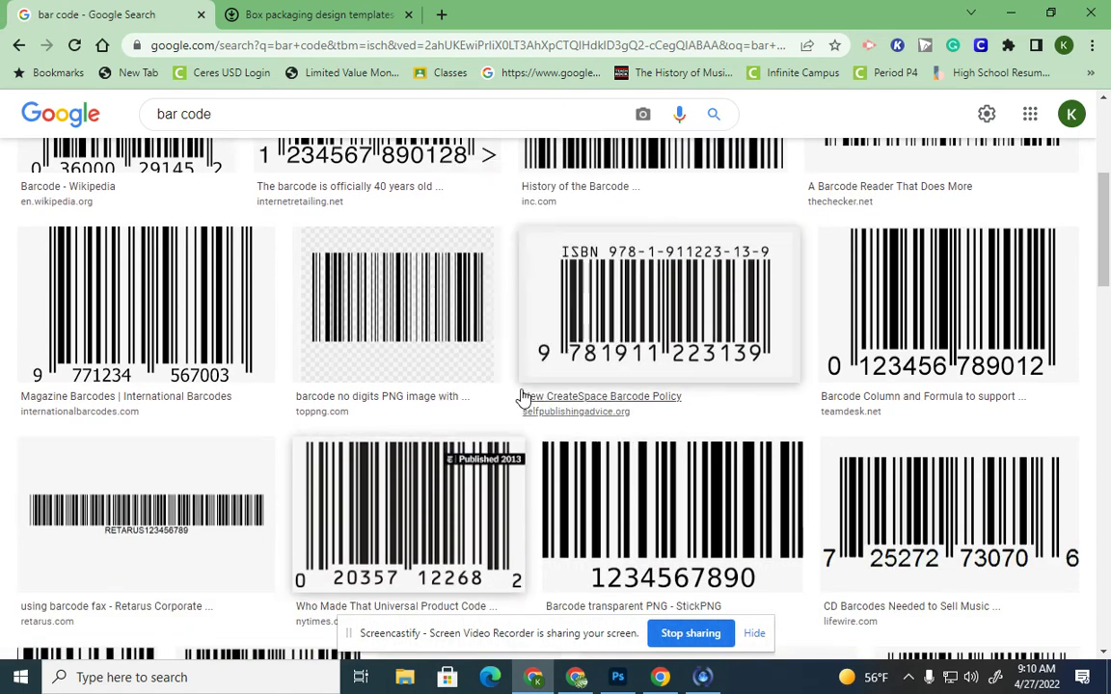
Return to Photoshop, paste the barcode as a new layer and move it over the lower part of the S2 and B panels
{"action": "left_click", "coordinate": [617, 677]}
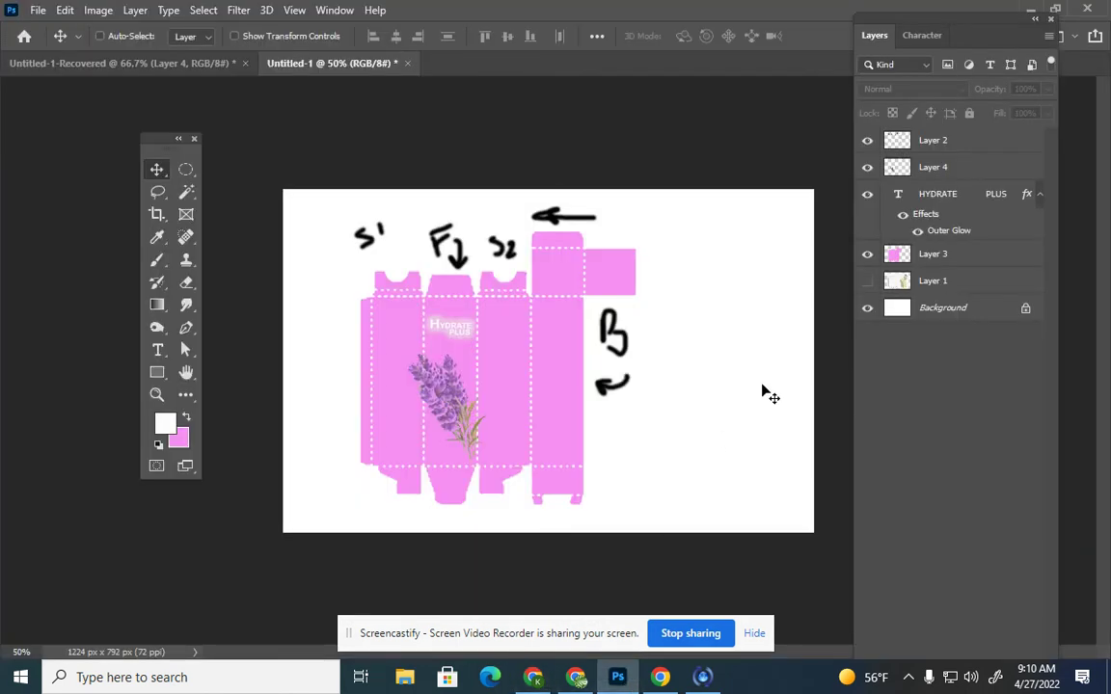
{"action": "key", "text": "ctrl+v"}
{"action": "left_click_drag", "start_coordinate": [487, 338], "coordinate": [489, 406]}
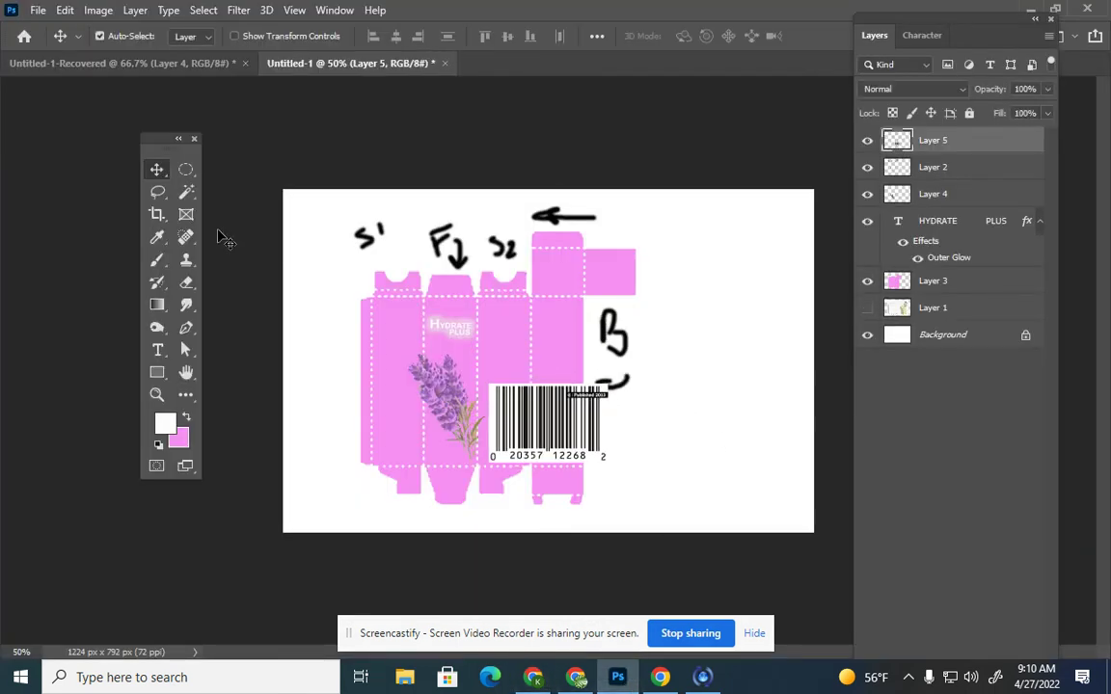
Scale the barcode down to about a quarter of its size and place it on the bottom flap of the B panel
{"action": "left_click", "coordinate": [156, 394]}
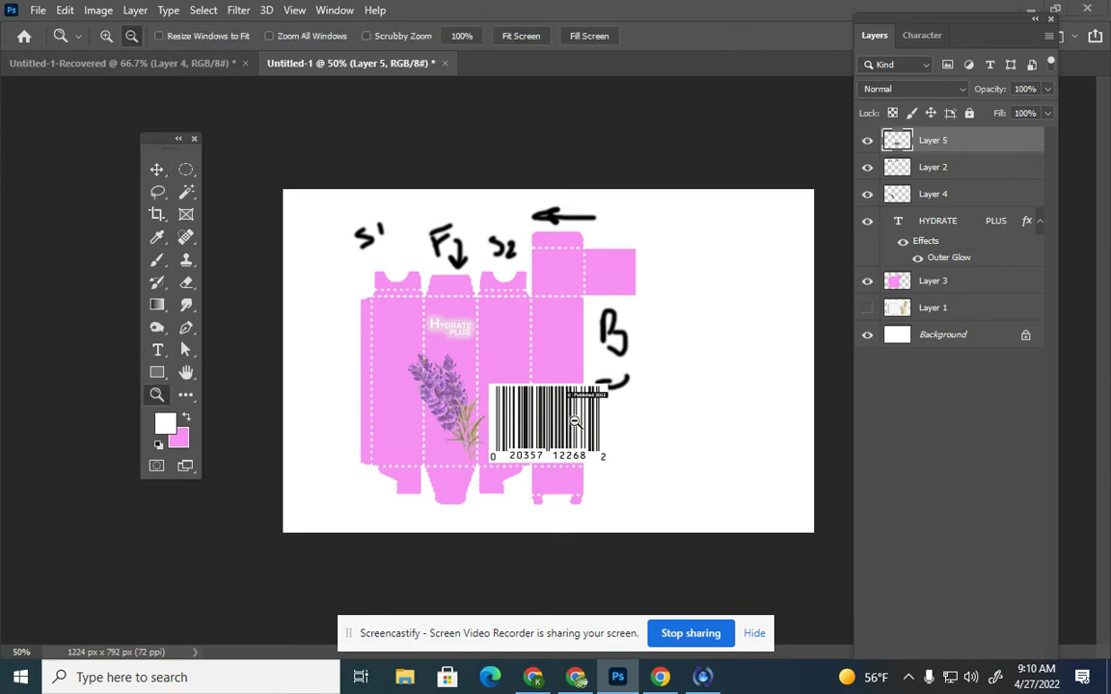
{"action": "key", "text": "super"}
{"action": "key", "text": "super"}
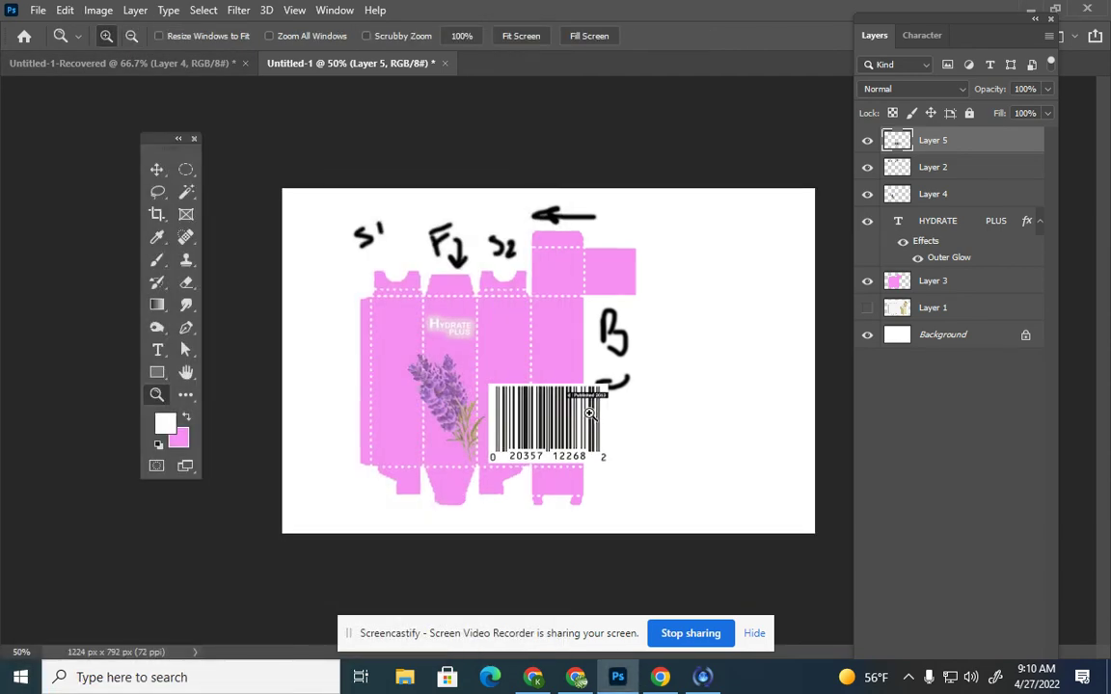
{"action": "left_click", "coordinate": [589, 413]}
{"action": "left_click", "coordinate": [588, 410]}
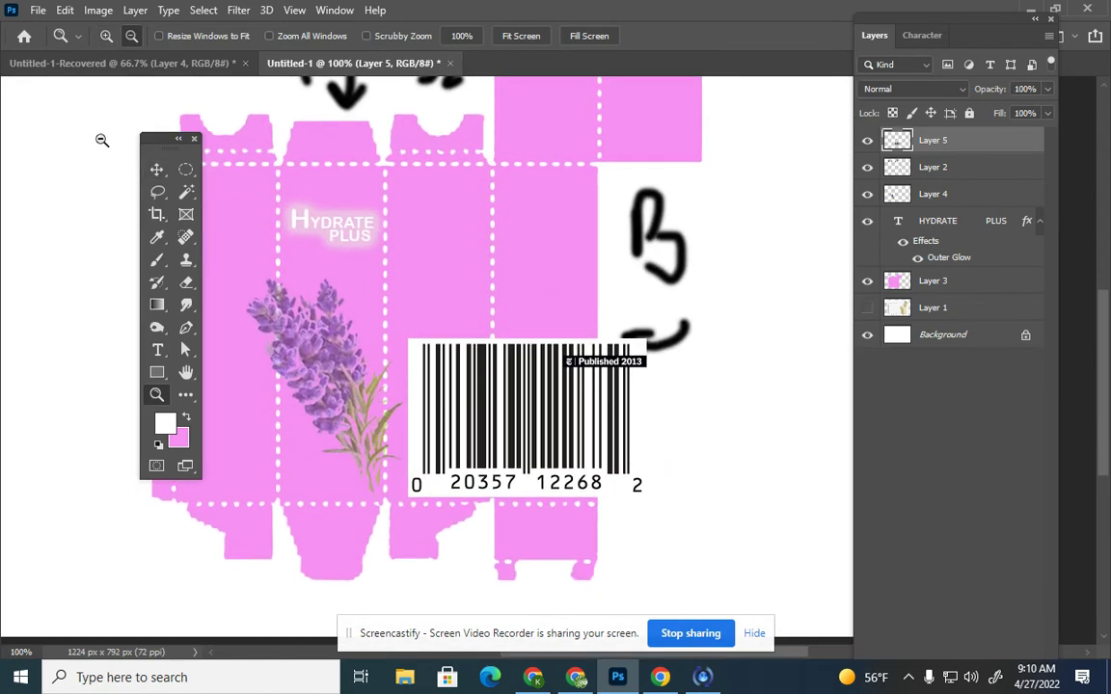
{"action": "key", "text": "v"}
{"action": "key", "text": "ctrl+t"}
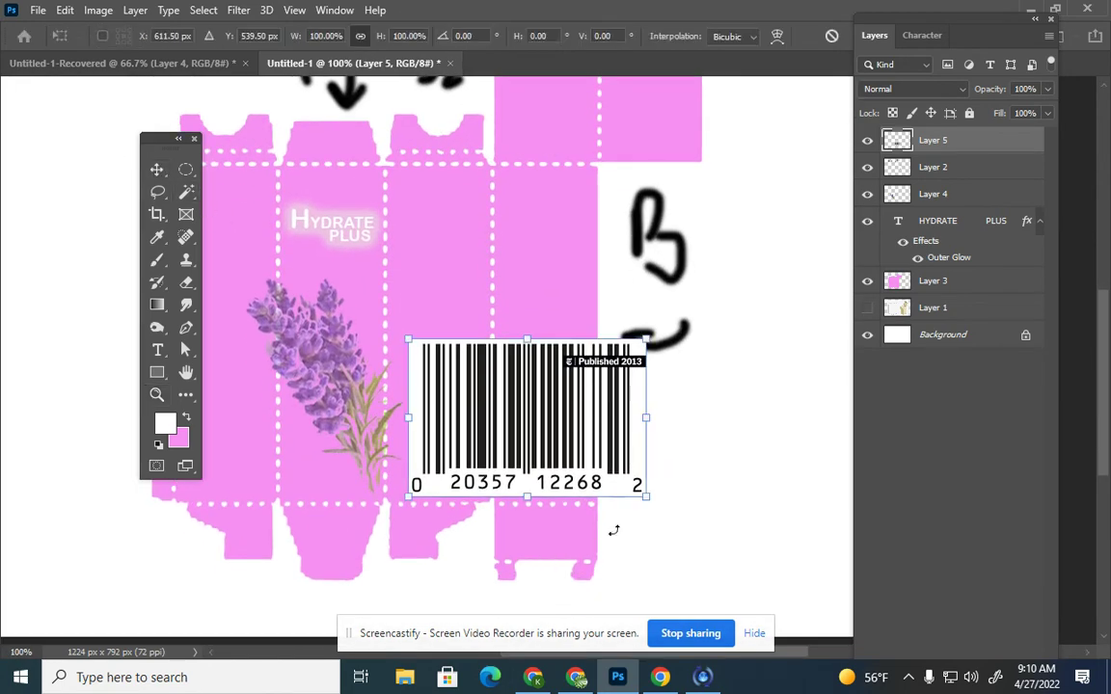
{"action": "left_click_drag", "start_coordinate": [647, 498], "coordinate": [474, 390]}
{"action": "left_click_drag", "start_coordinate": [440, 367], "coordinate": [570, 533]}
{"action": "key", "text": "Return"}
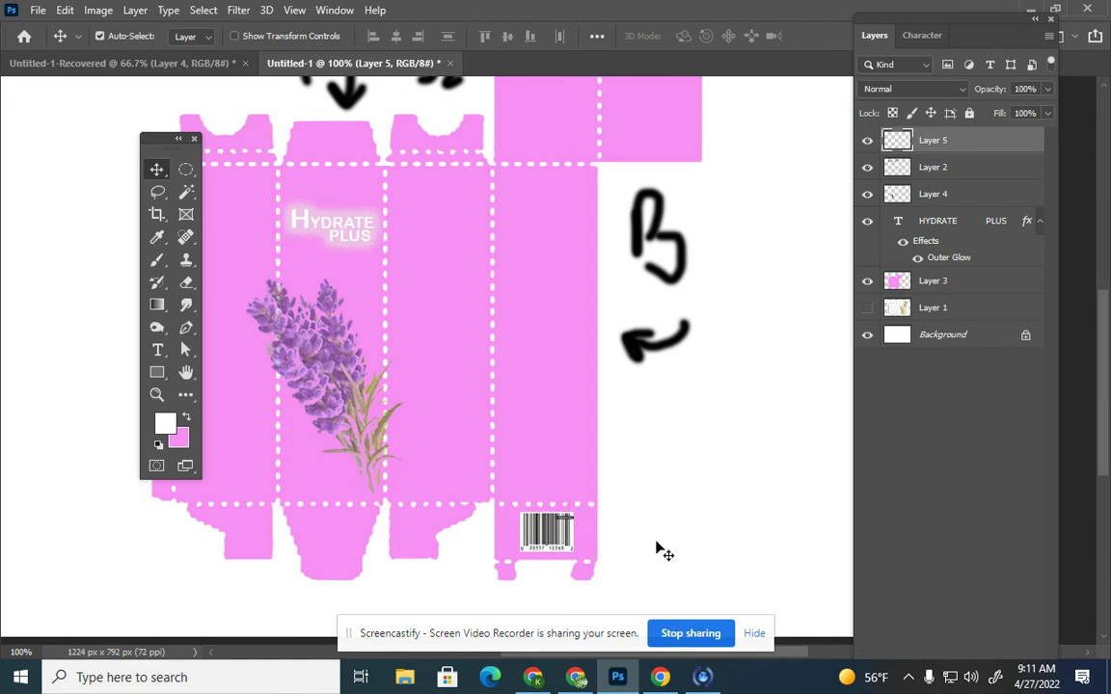
{"action": "left_click", "coordinate": [656, 550]}
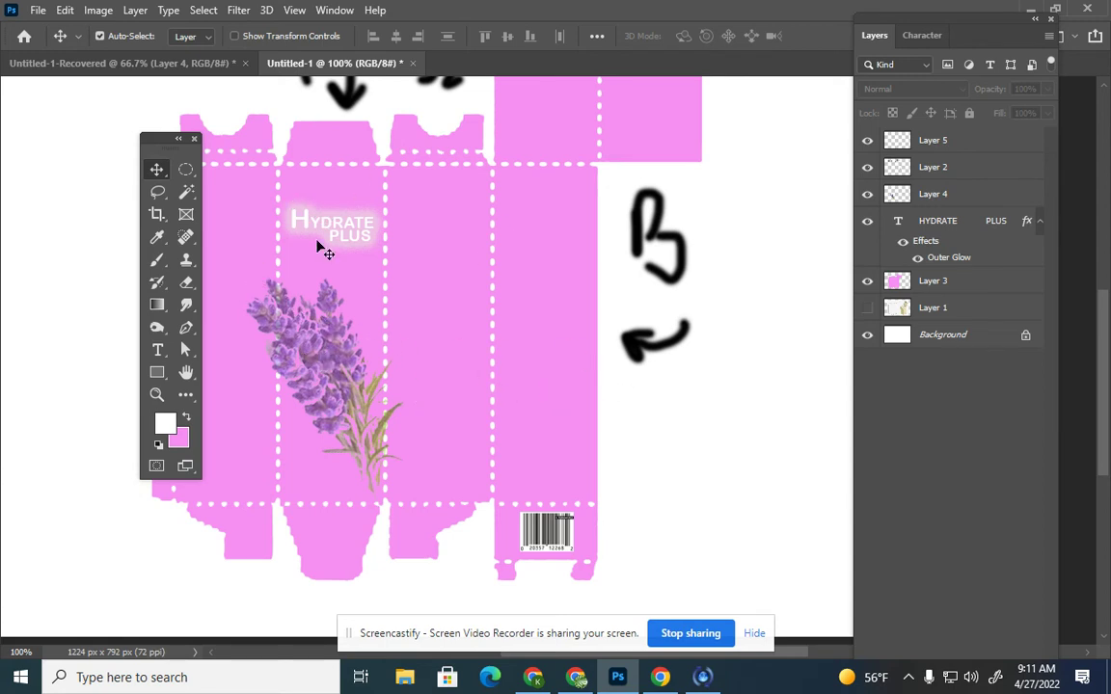
{"action": "left_click_drag", "start_coordinate": [182, 152], "coordinate": [151, 147]}
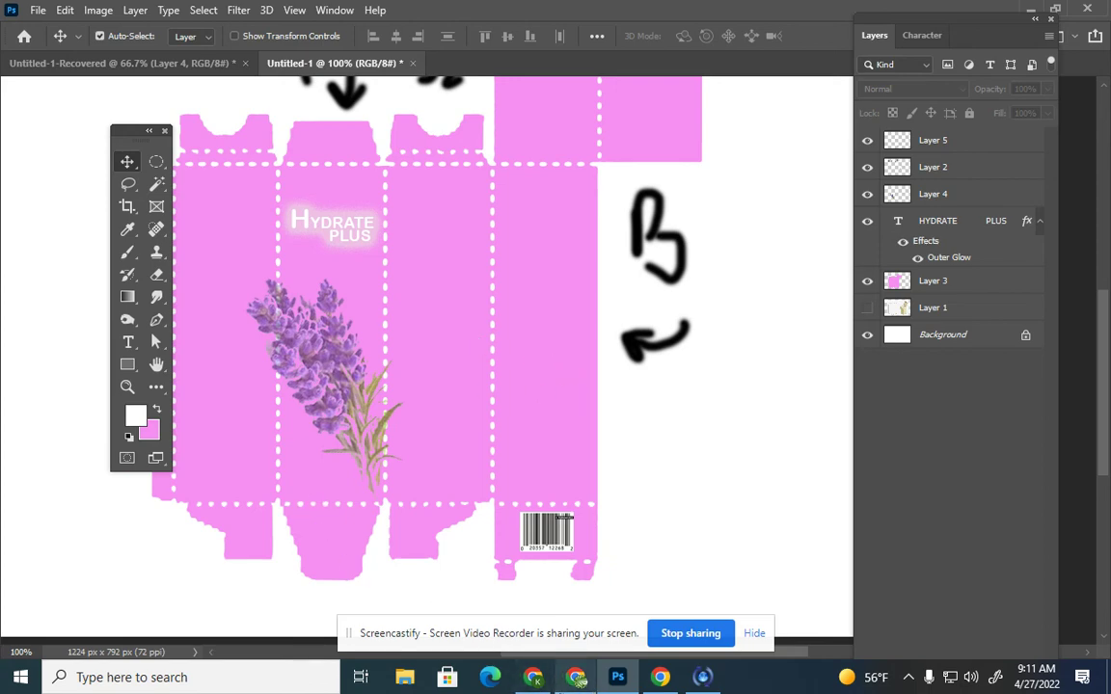
Switch to Chrome and replace the Google Images query with a search for "lavendar fields"
{"action": "left_click", "coordinate": [533, 676]}
{"action": "scroll", "coordinate": [225, 279], "scroll_direction": "up", "scroll_amount": 3}
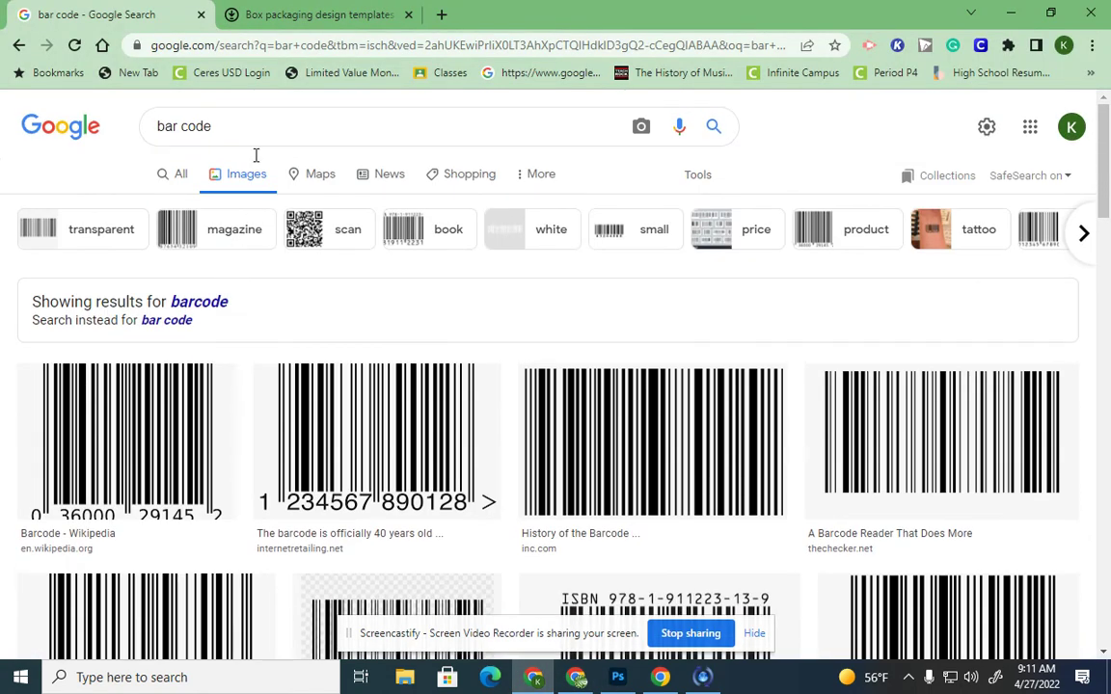
{"action": "left_click", "coordinate": [211, 125]}
{"action": "left_click_drag", "start_coordinate": [211, 125], "coordinate": [93, 128]}
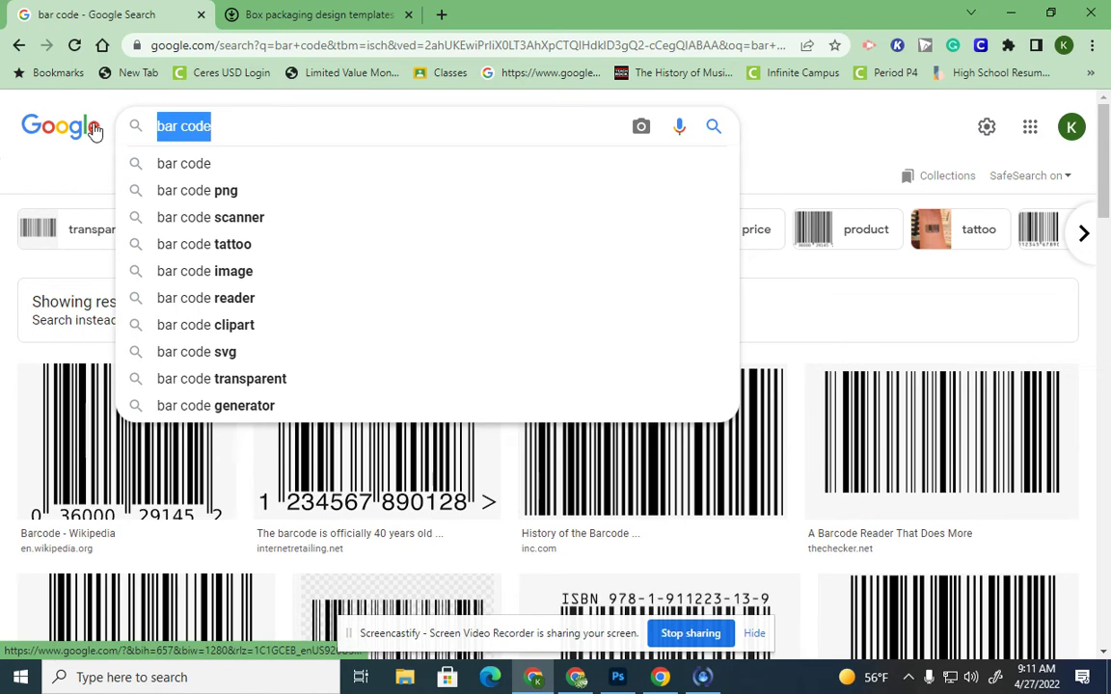
{"action": "type", "text": "lavendar "}
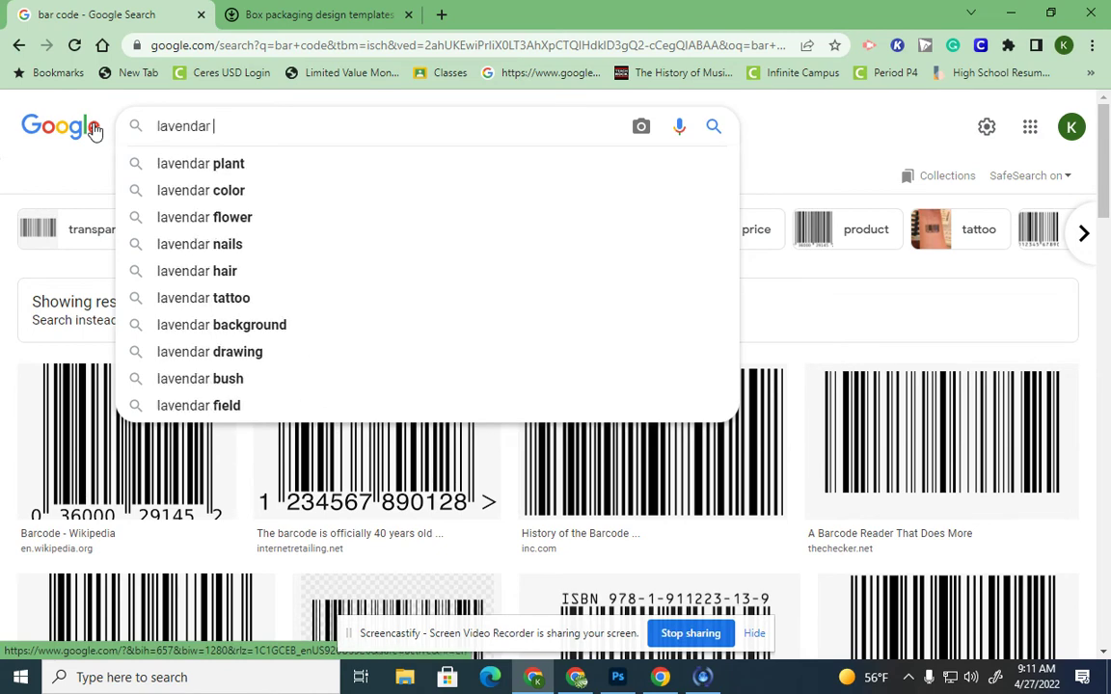
{"action": "type", "text": "fields"}
{"action": "key", "text": "Return"}
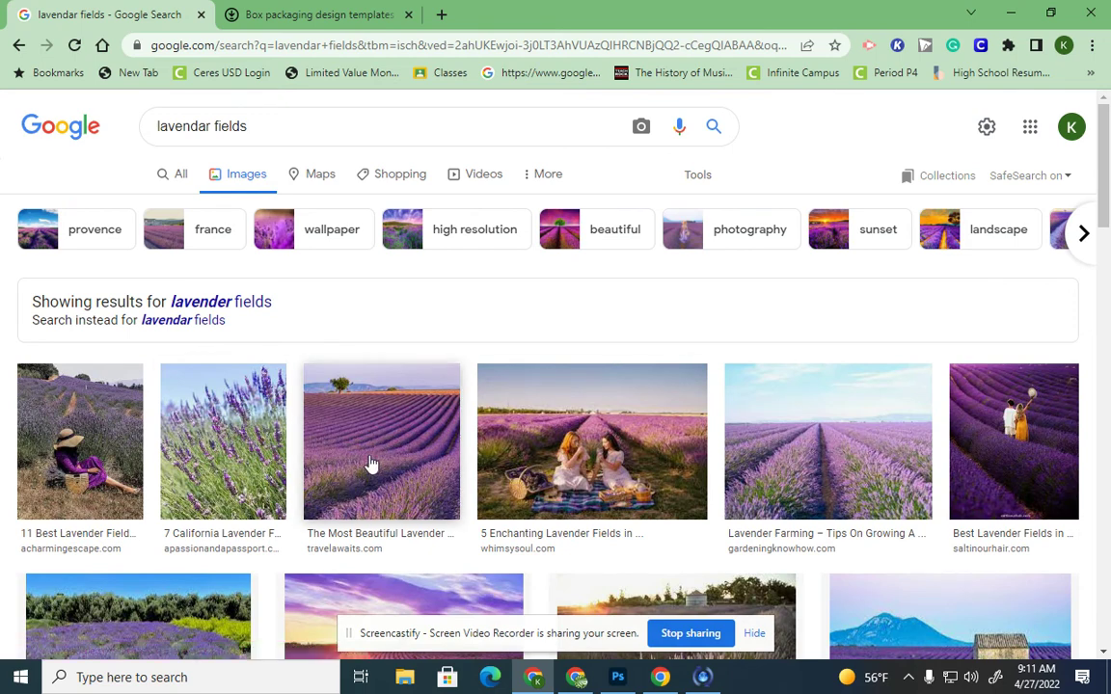
Copy the travelawaits.com "The Most Beautiful Lavender" field image and paste it into the Photoshop box design as a new layer
{"action": "right_click", "coordinate": [371, 464]}
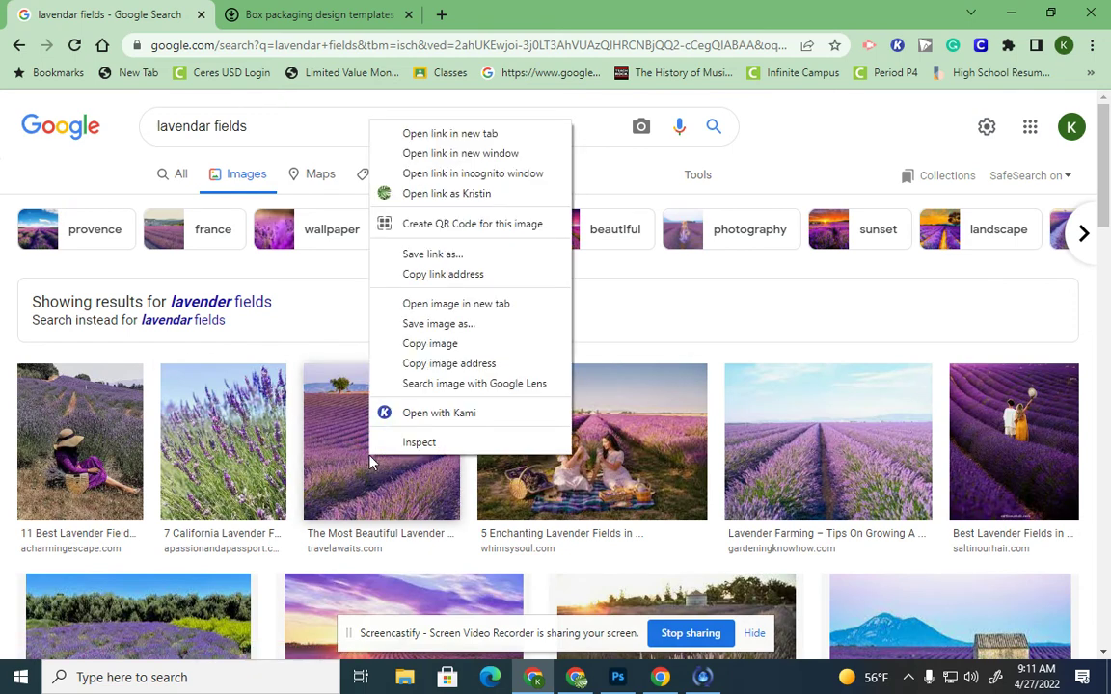
{"action": "left_click", "coordinate": [424, 343]}
{"action": "left_click", "coordinate": [617, 678]}
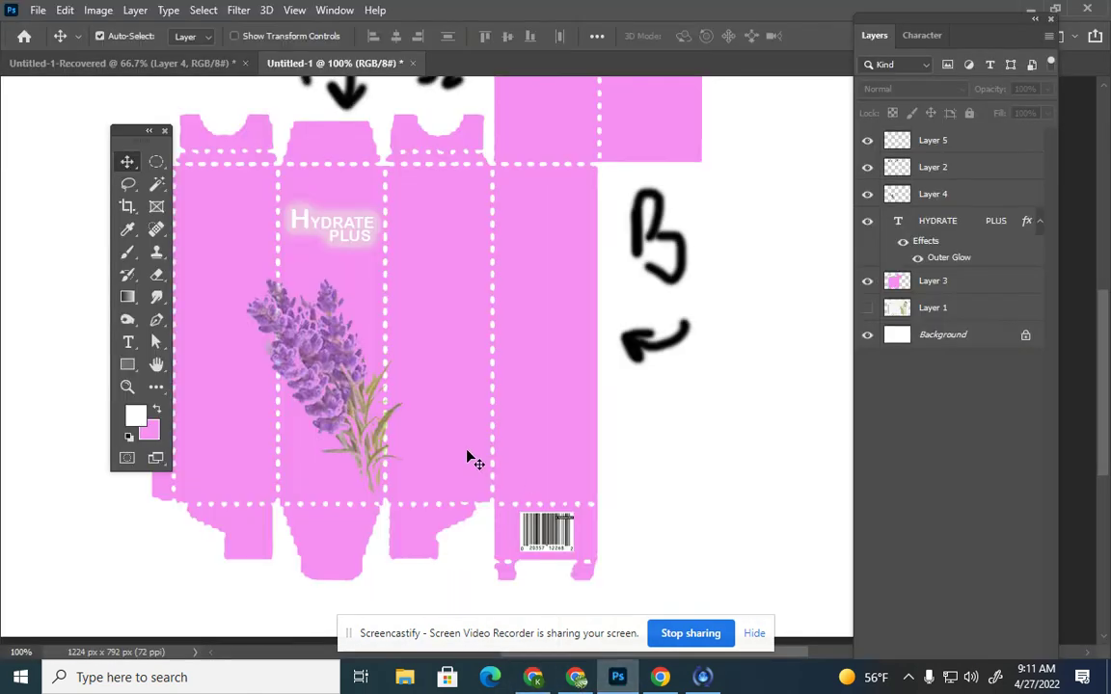
{"action": "left_click_drag", "start_coordinate": [145, 131], "coordinate": [70, 121]}
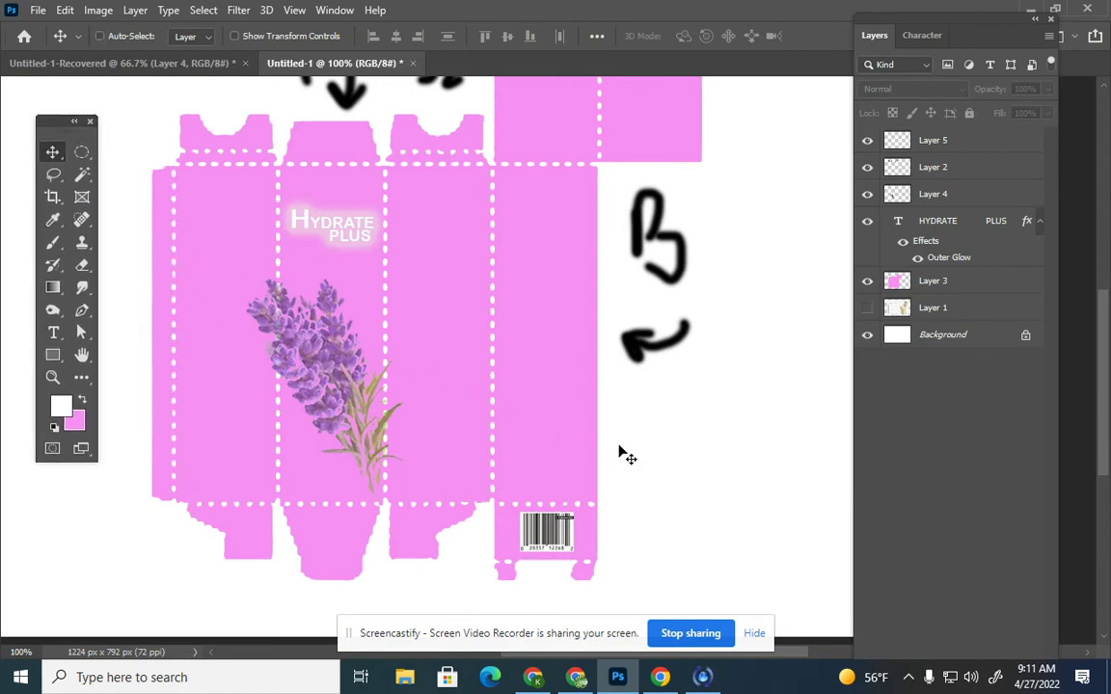
{"action": "key", "text": "ctrl+v"}
{"action": "left_click_drag", "start_coordinate": [495, 363], "coordinate": [438, 343]}
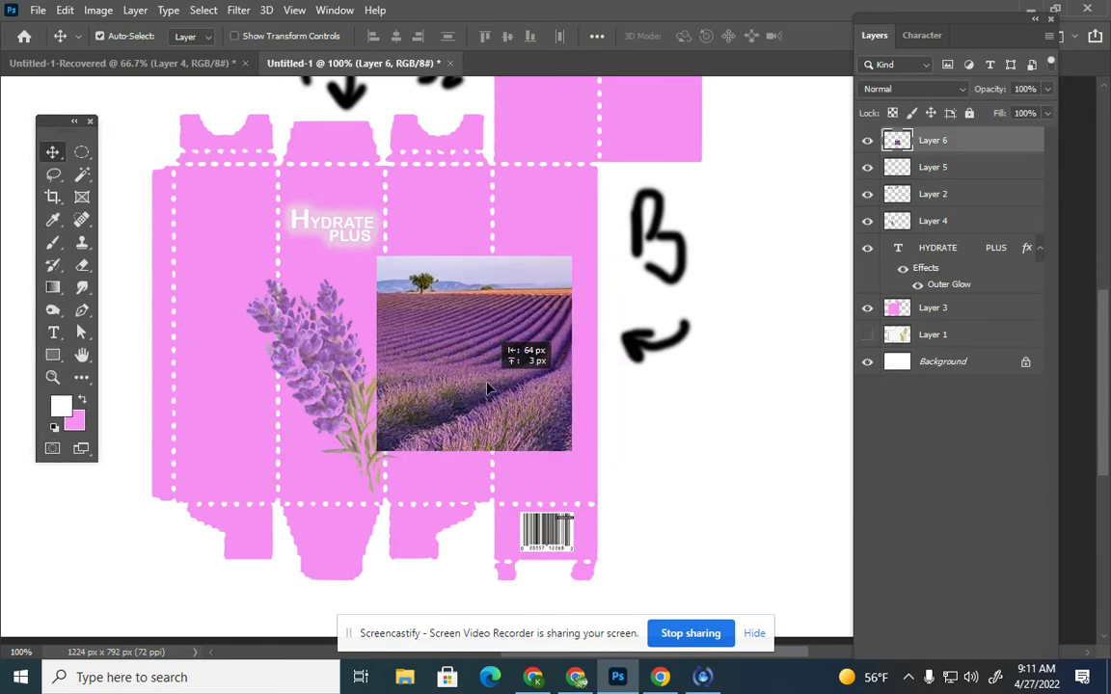
Flip the lavender field image horizontally and stretch it to about 230% width and 182% height across the box panels
{"action": "left_click", "coordinate": [64, 11]}
{"action": "mouse_move", "coordinate": [152, 405]}
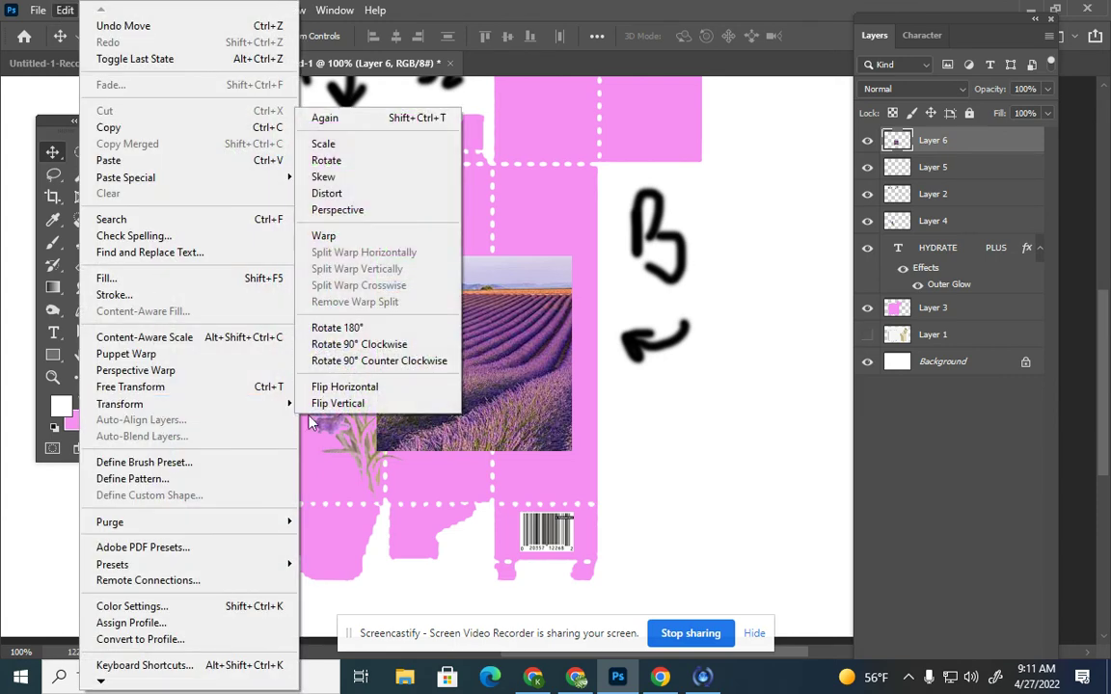
{"action": "left_click", "coordinate": [368, 452]}
{"action": "left_click_drag", "start_coordinate": [446, 383], "coordinate": [254, 291]}
{"action": "key", "text": "ctrl+t"}
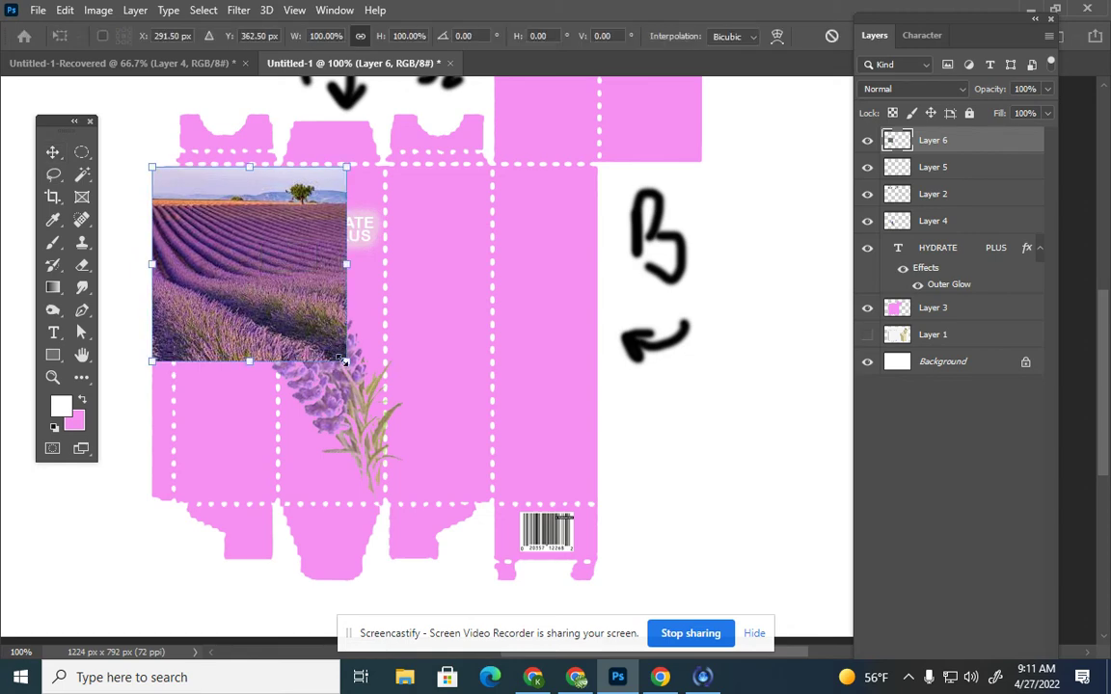
{"action": "left_click_drag", "start_coordinate": [345, 361], "coordinate": [600, 521]}
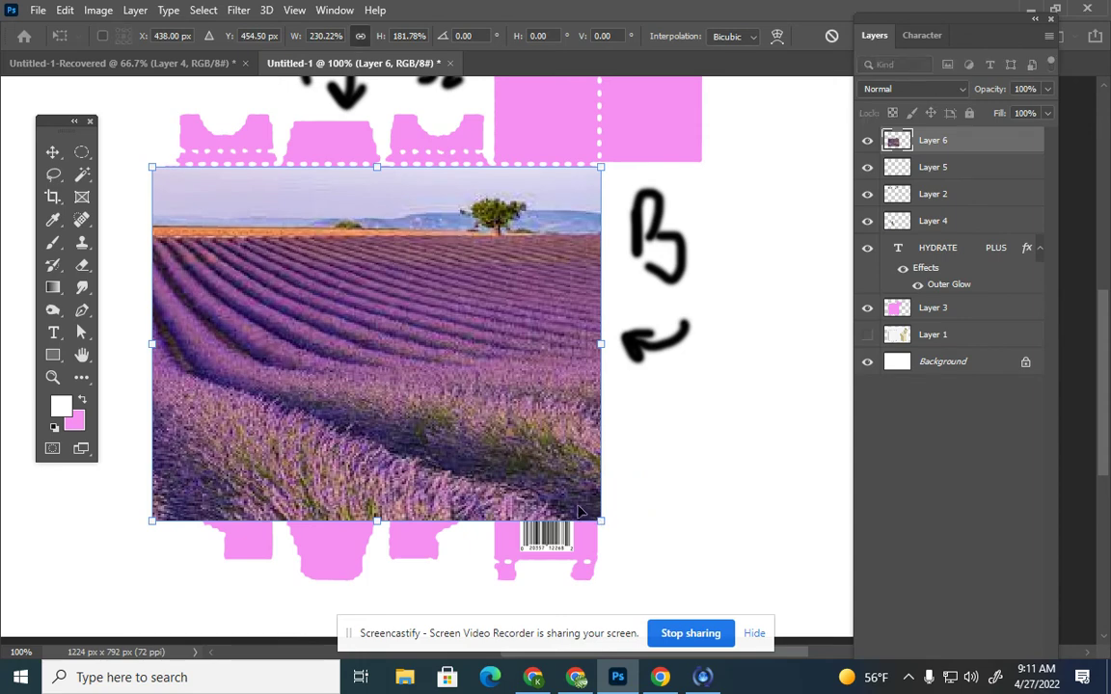
{"action": "key", "text": "Return"}
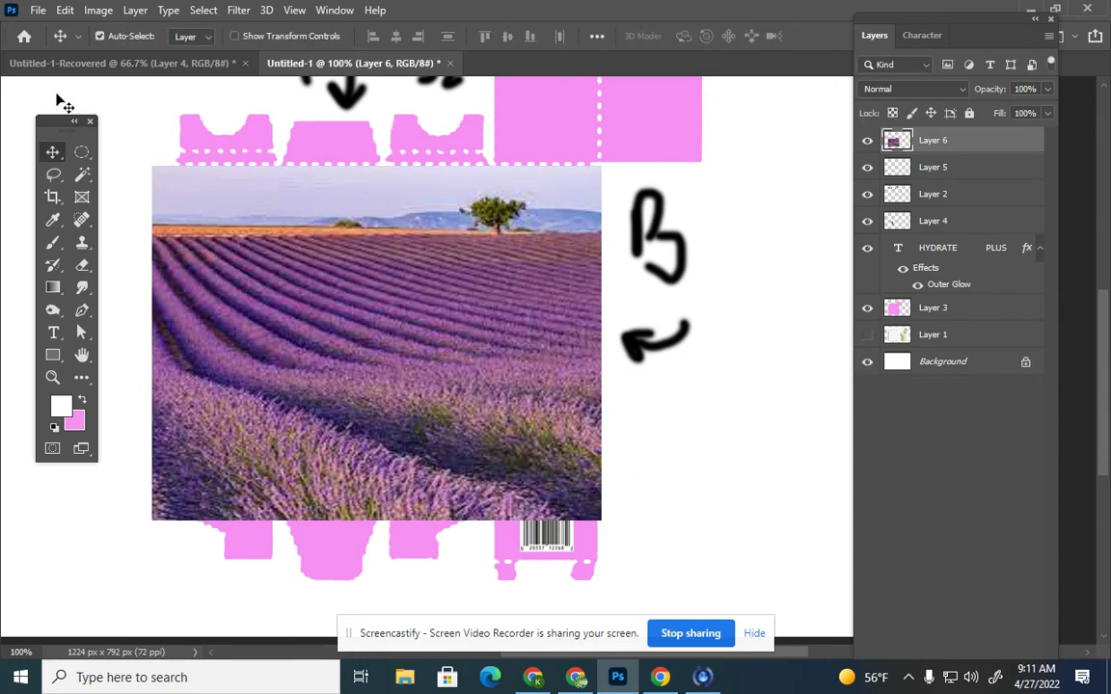
Delete the sky and tree strip from the field image with a rectangular marquee selection, and deselect
{"action": "left_click", "coordinate": [53, 174]}
{"action": "left_click", "coordinate": [82, 151]}
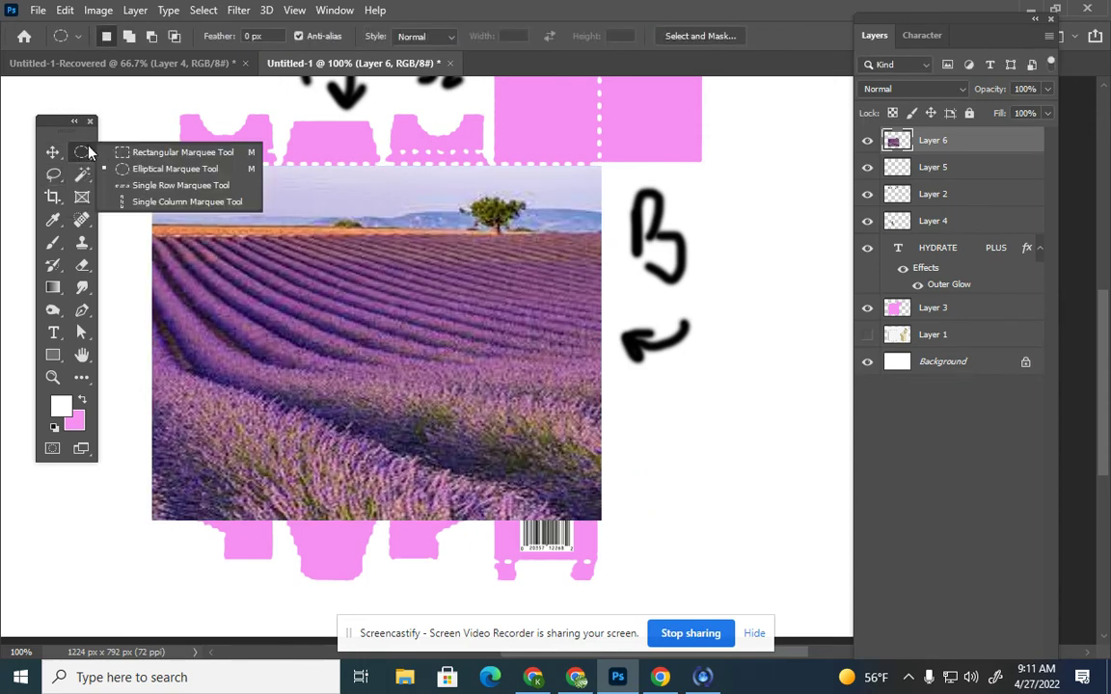
{"action": "left_click", "coordinate": [155, 153]}
{"action": "left_click_drag", "start_coordinate": [130, 135], "coordinate": [617, 238]}
{"action": "key", "text": "Delete"}
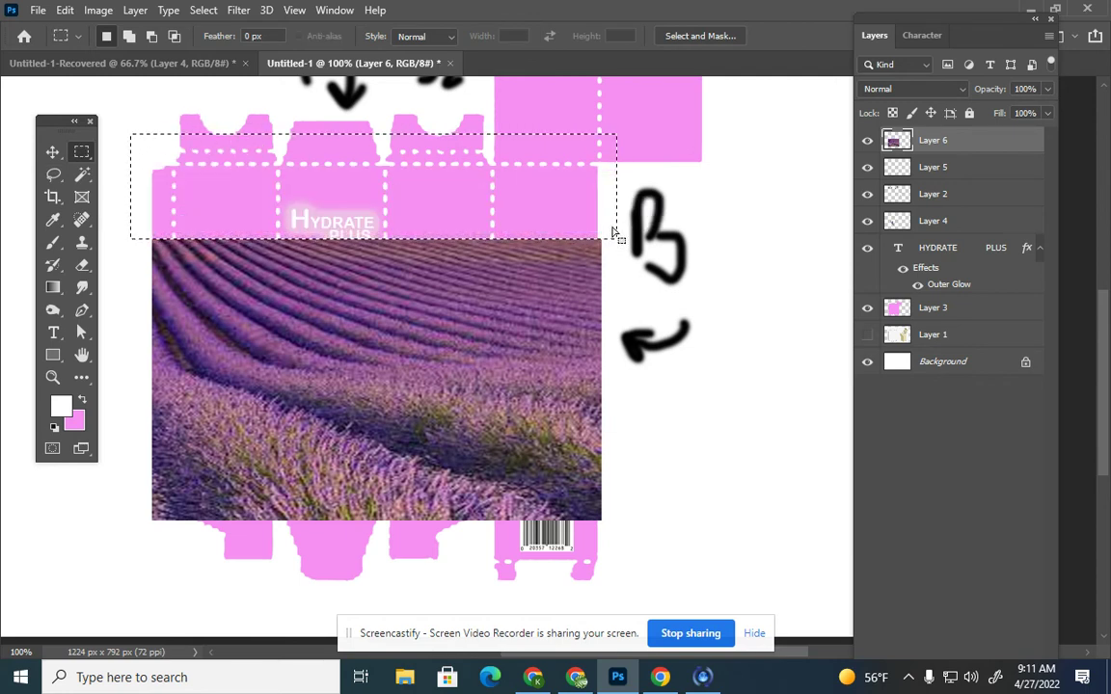
{"action": "key", "text": "ctrl+d"}
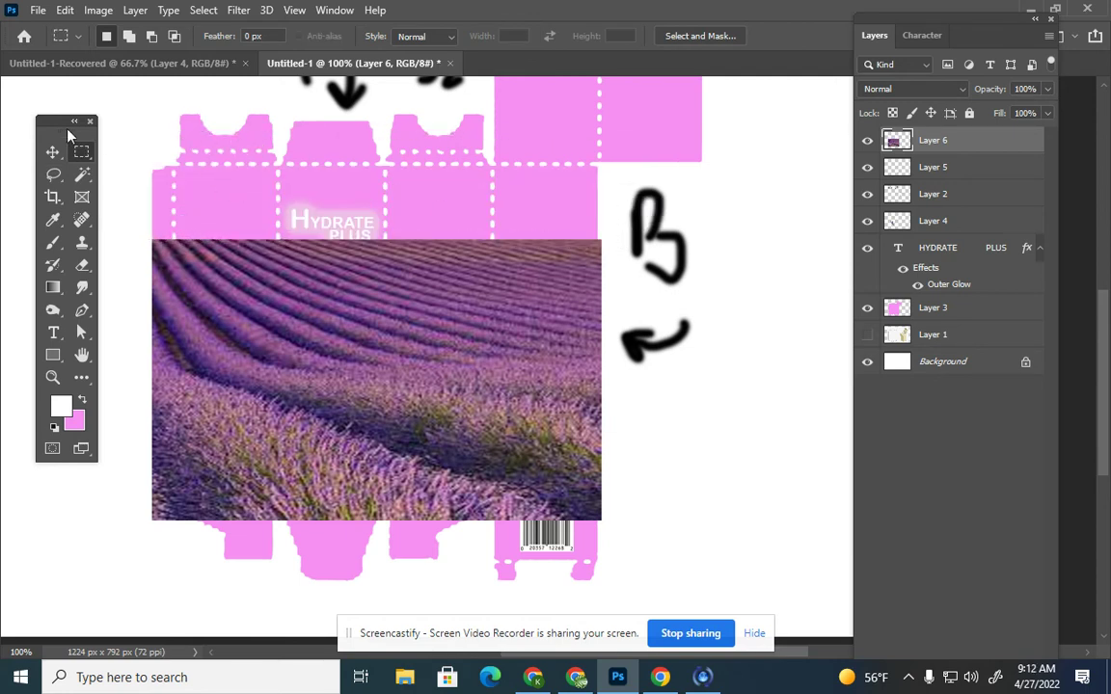
Move the cropped field image up to the panels' upper fold line and enlarge it to reach the lower fold line
{"action": "left_click", "coordinate": [52, 153]}
{"action": "left_click_drag", "start_coordinate": [419, 342], "coordinate": [425, 270]}
{"action": "key", "text": "ctrl+t"}
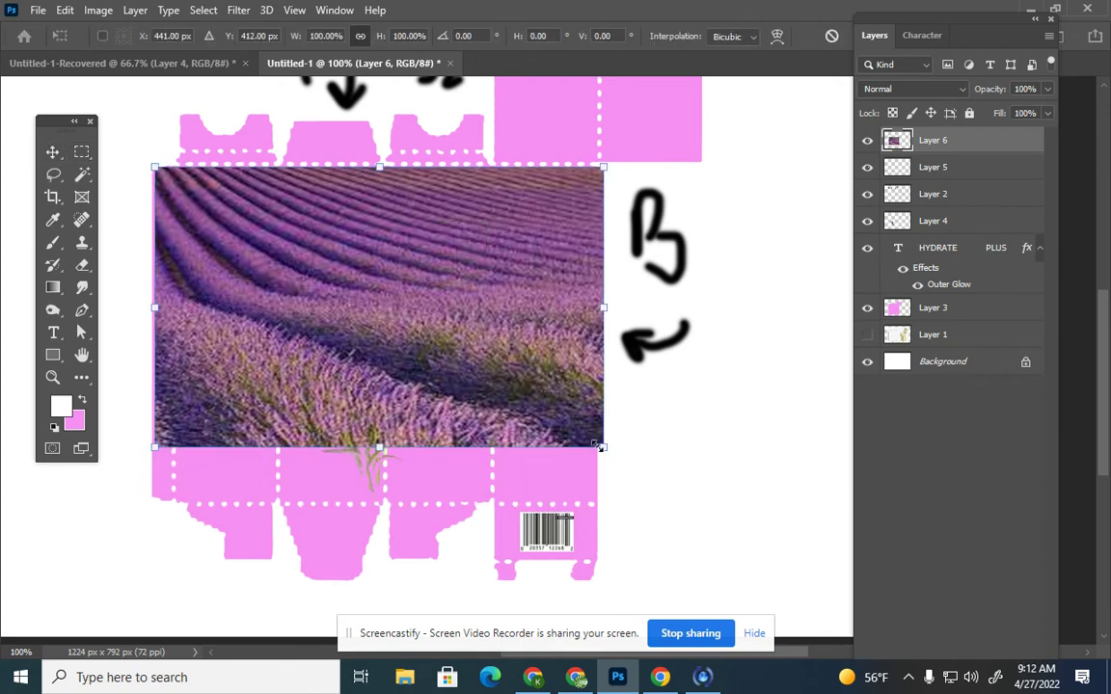
{"action": "left_click_drag", "start_coordinate": [616, 452], "coordinate": [716, 503]}
{"action": "key", "text": "Return"}
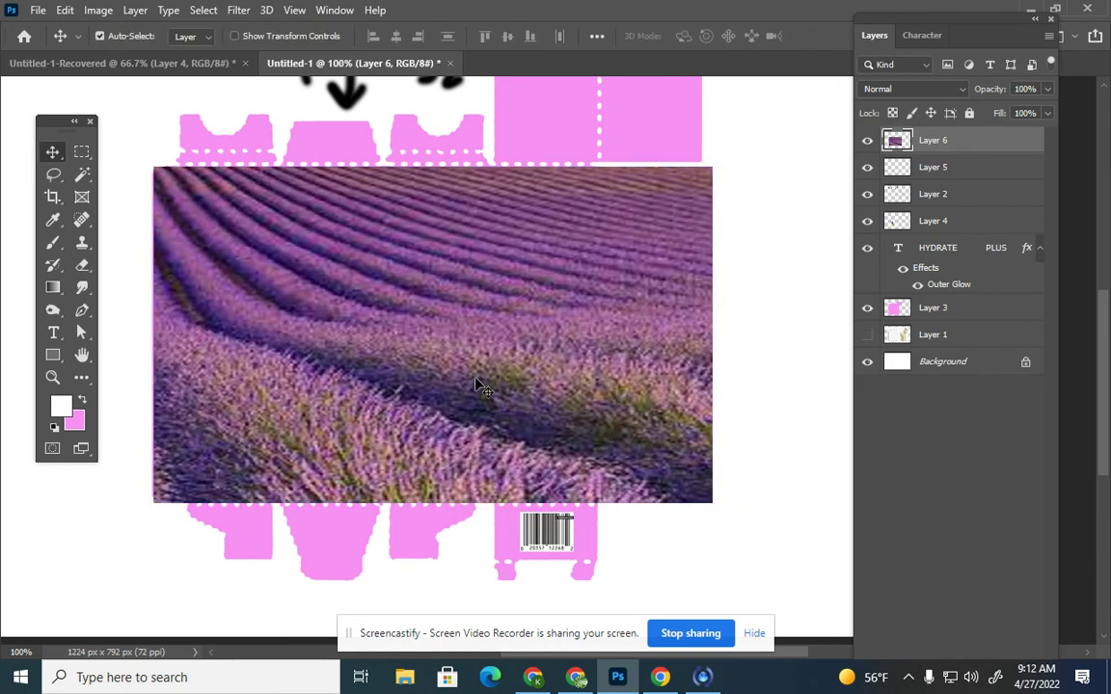
Lower Layer 6's opacity to 45% and delete the part of the field image extending past the B panel's outer edge
{"action": "left_click", "coordinate": [1045, 91]}
{"action": "left_click", "coordinate": [81, 155]}
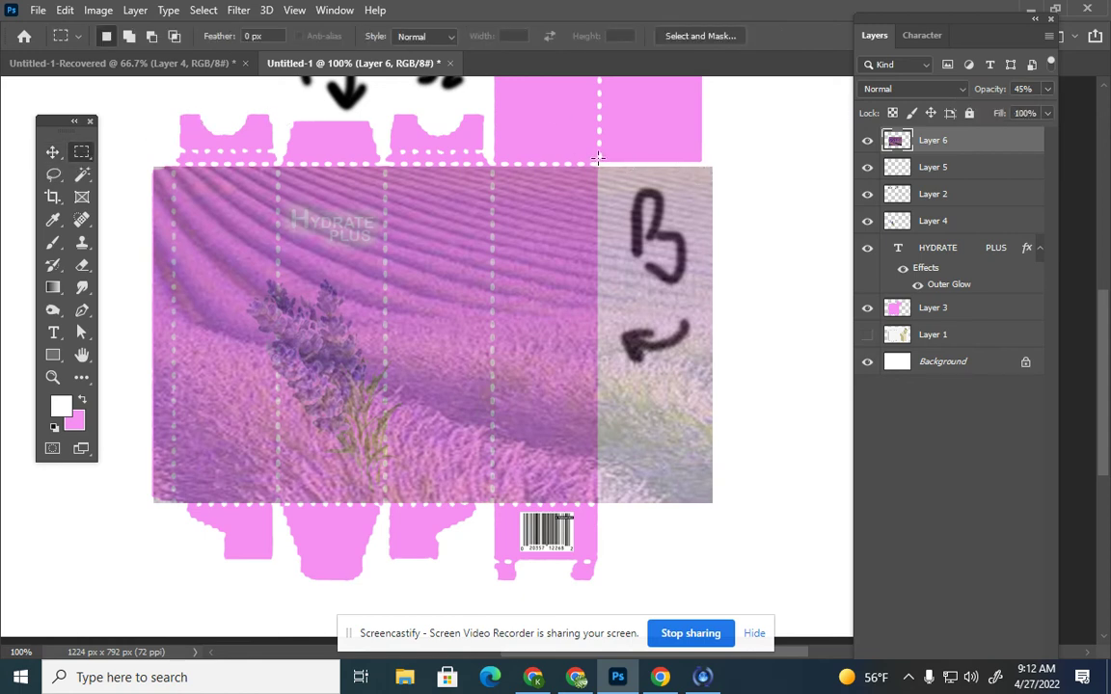
{"action": "left_click_drag", "start_coordinate": [597, 158], "coordinate": [727, 584]}
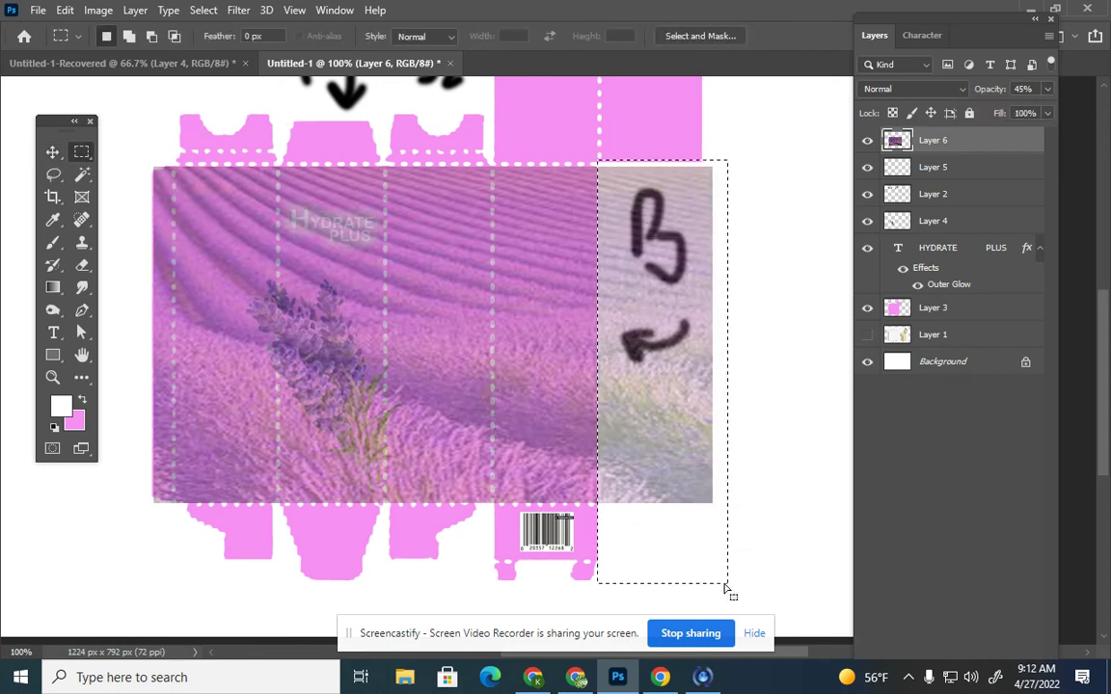
{"action": "key", "text": "Delete"}
{"action": "key", "text": "ctrl+d"}
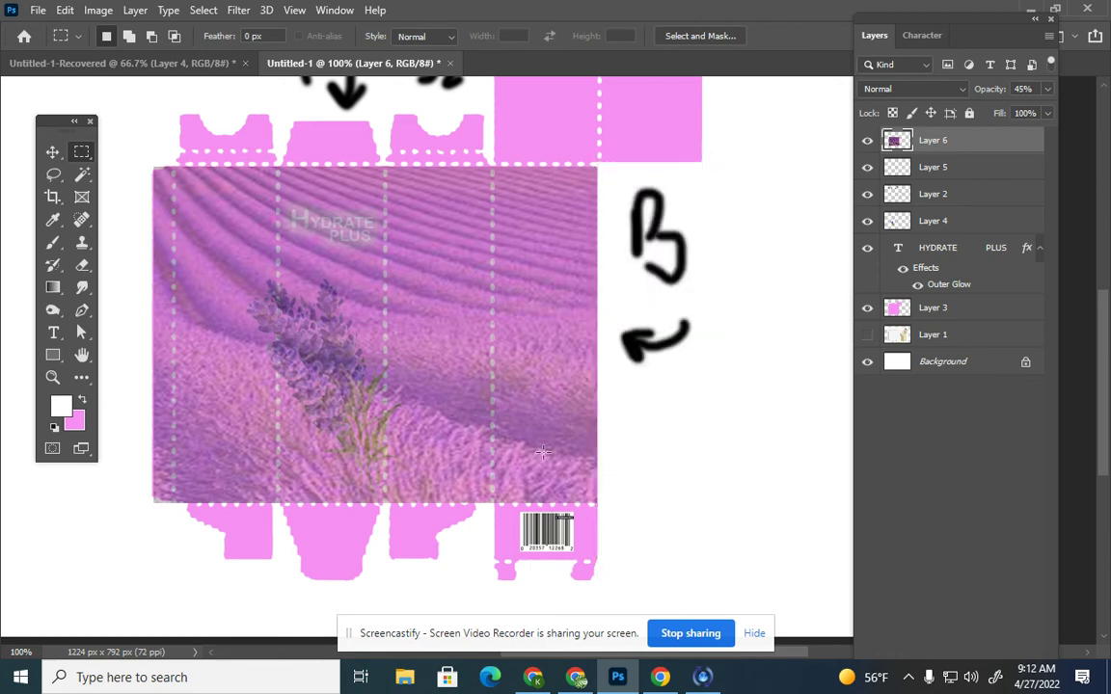
Set the field image layer's opacity to 99% and its blend mode to Screen
{"action": "left_click", "coordinate": [45, 154]}
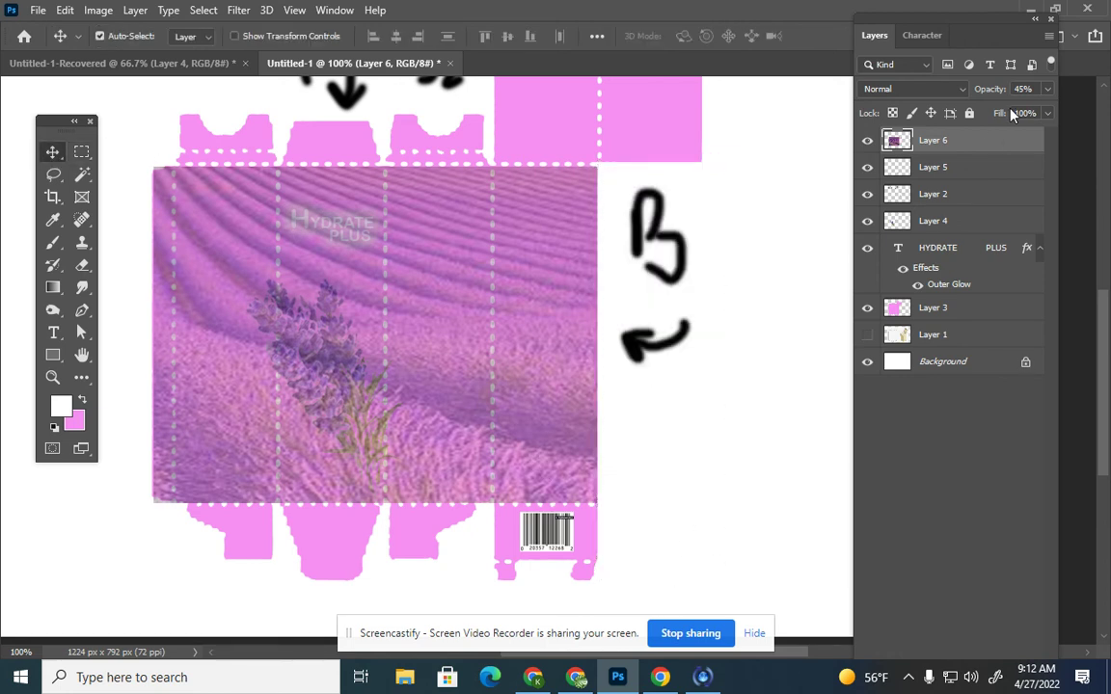
{"action": "left_click", "coordinate": [1047, 89]}
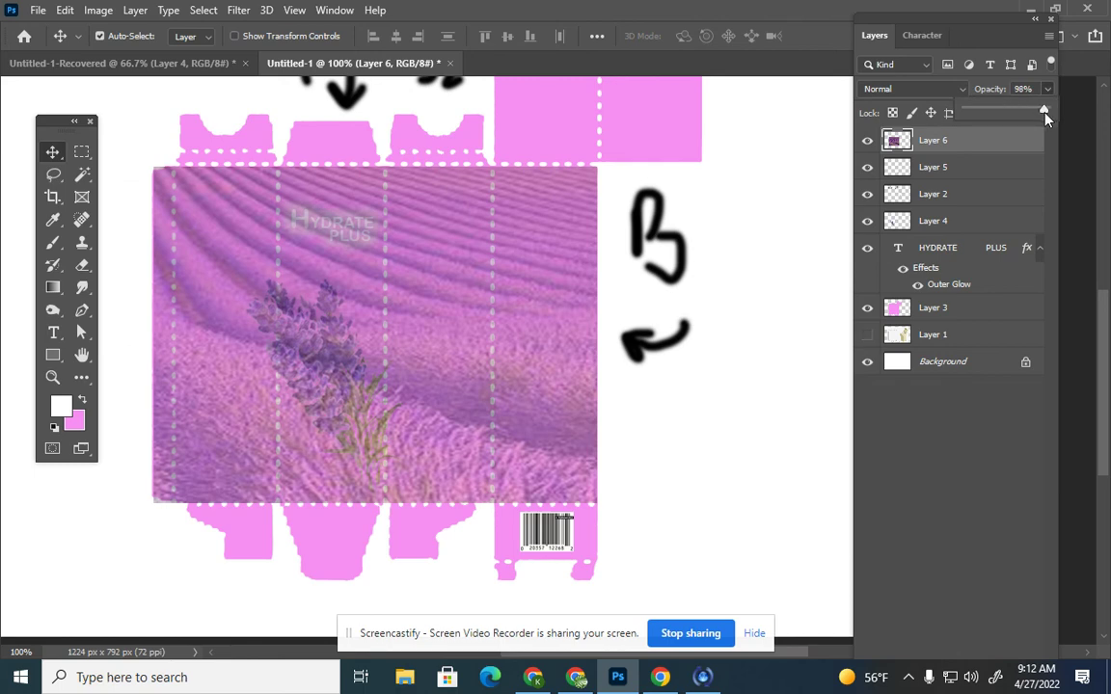
{"action": "left_click_drag", "start_coordinate": [1044, 114], "coordinate": [1046, 114]}
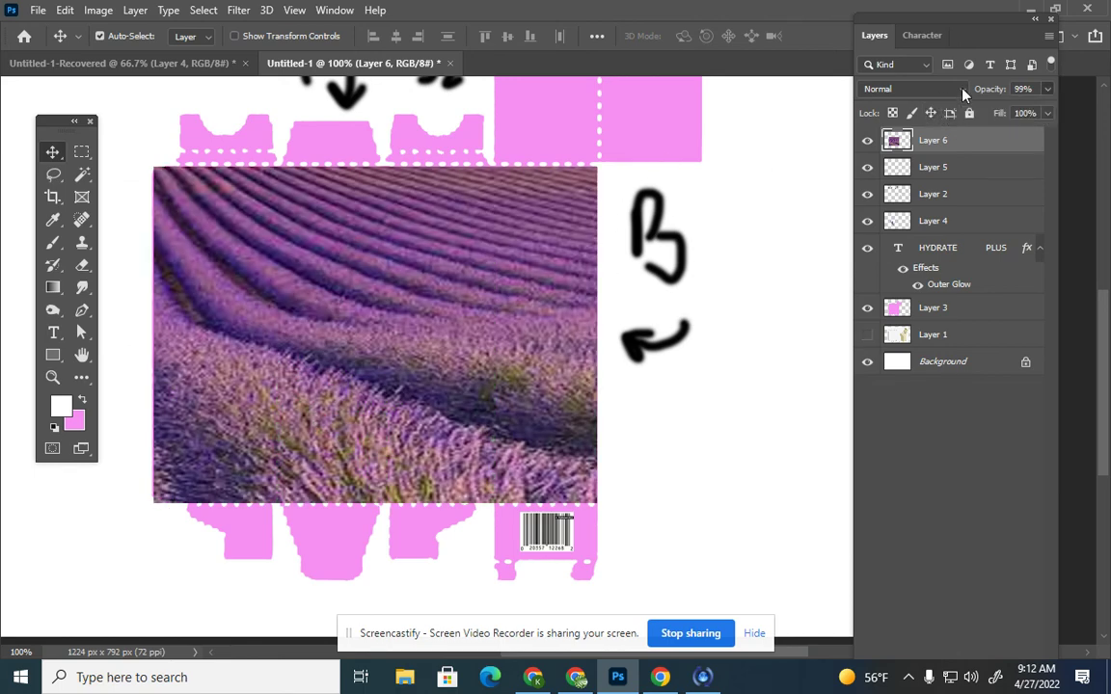
{"action": "left_click", "coordinate": [962, 88]}
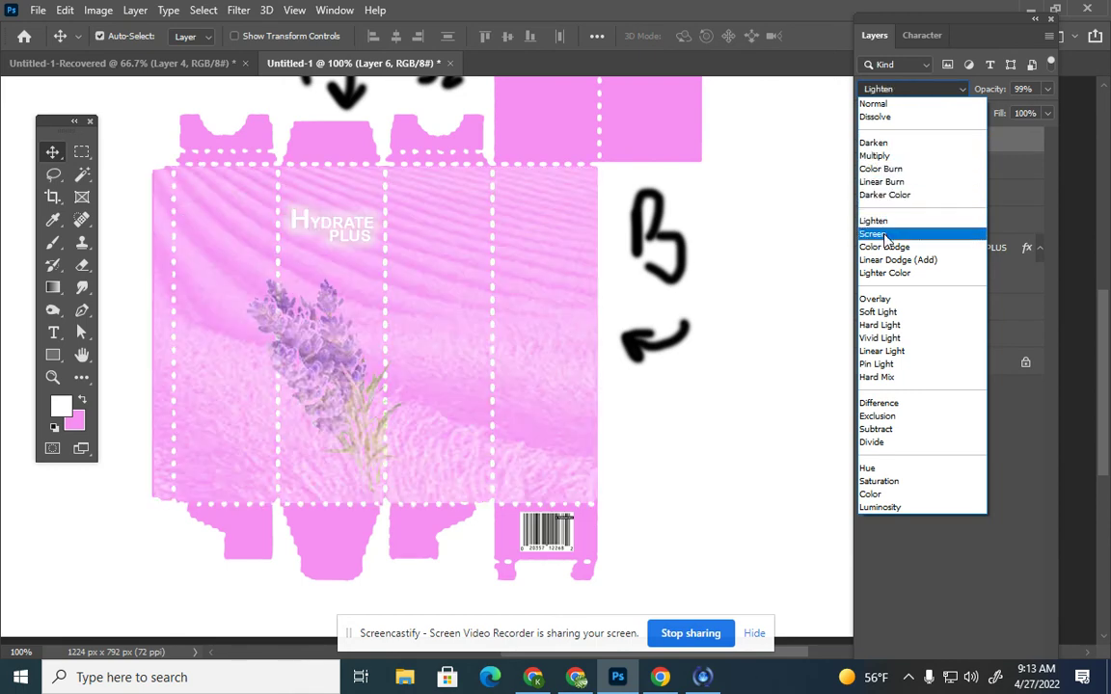
{"action": "left_click", "coordinate": [885, 235]}
{"action": "left_click", "coordinate": [1048, 89]}
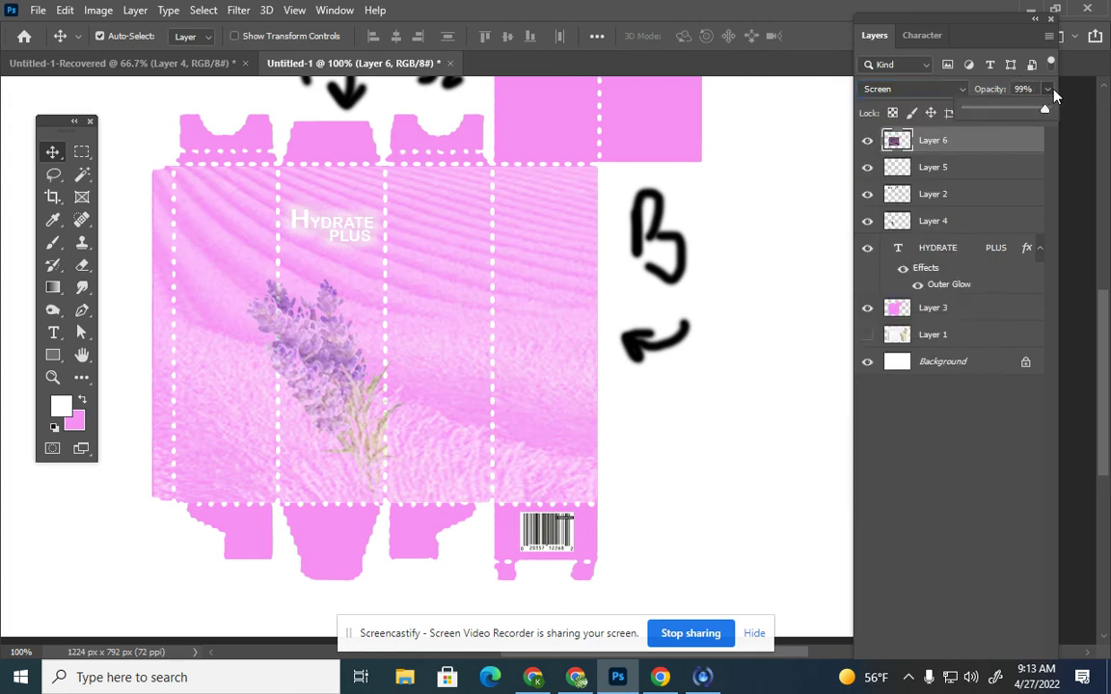
Move the lavender sprig layer (Layer 4) to the top of the layer stack, above Layer 6, with the Darker Color blend mode
{"action": "left_click", "coordinate": [945, 195]}
{"action": "left_click", "coordinate": [948, 221]}
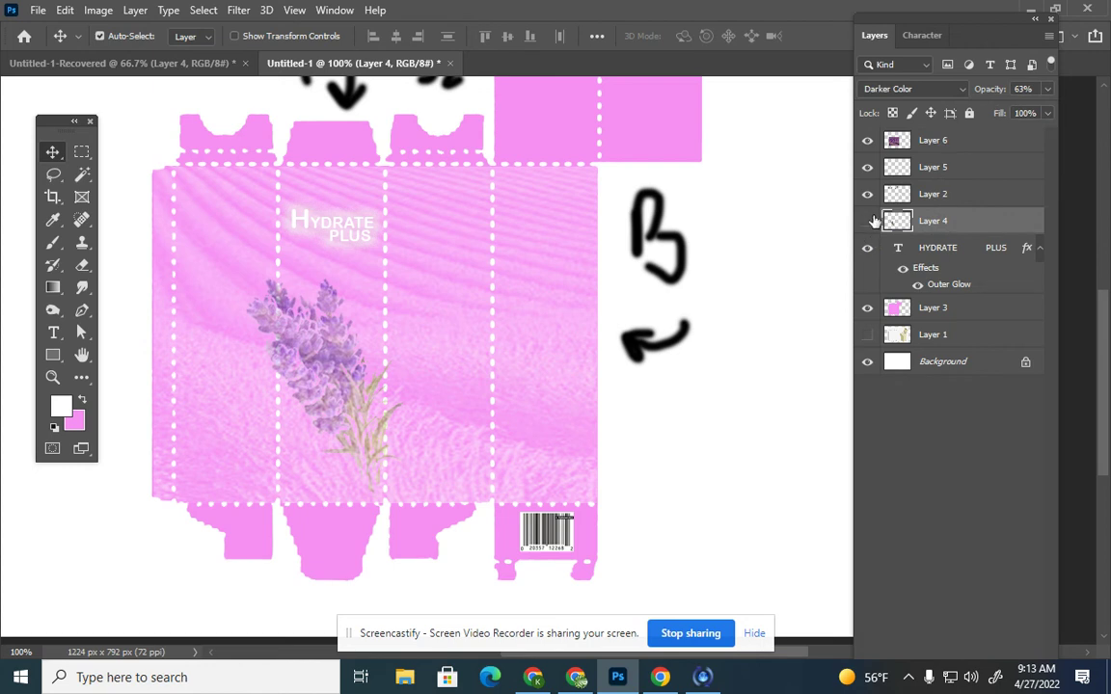
{"action": "left_click_drag", "start_coordinate": [948, 221], "coordinate": [967, 135]}
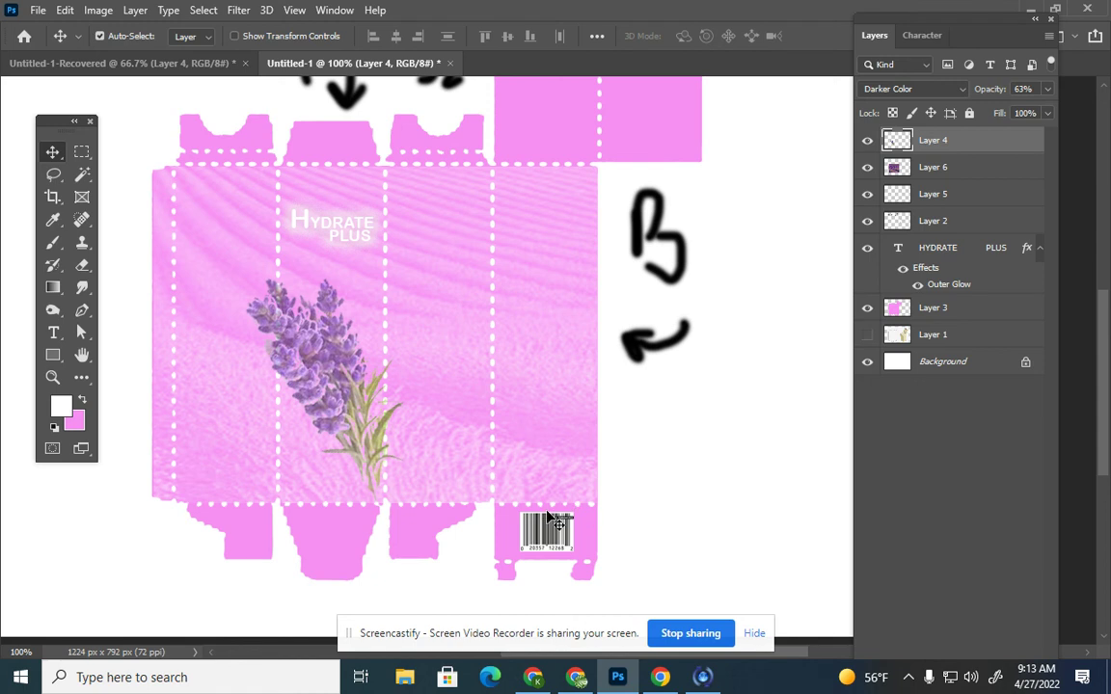
{"action": "left_click", "coordinate": [964, 91]}
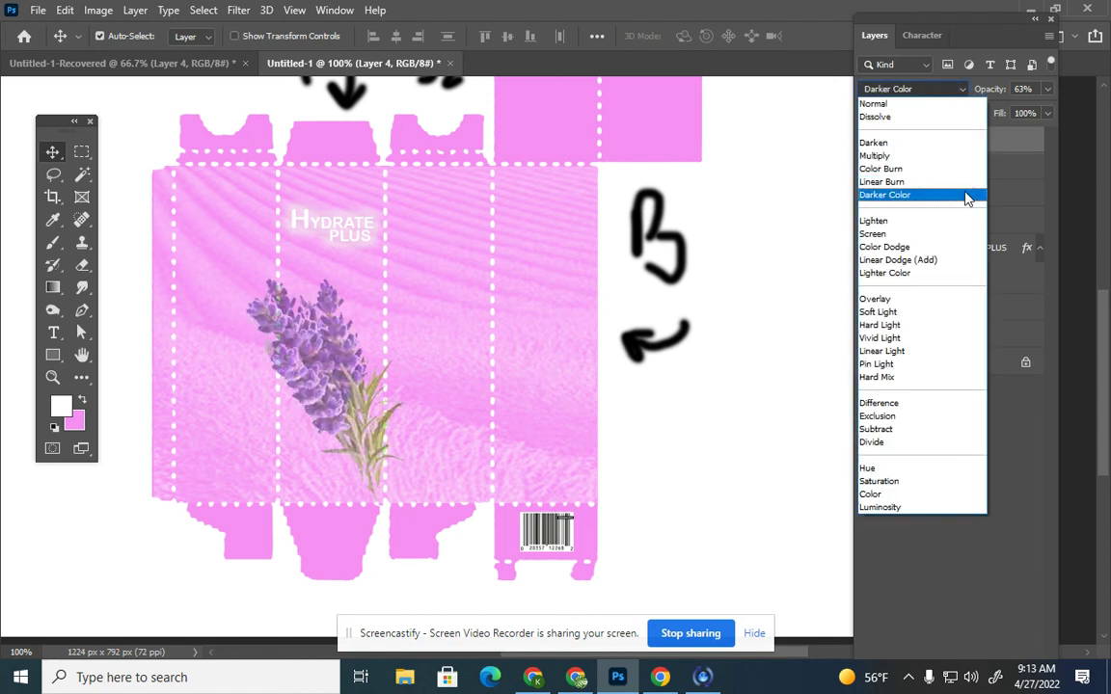
{"action": "left_click", "coordinate": [967, 198]}
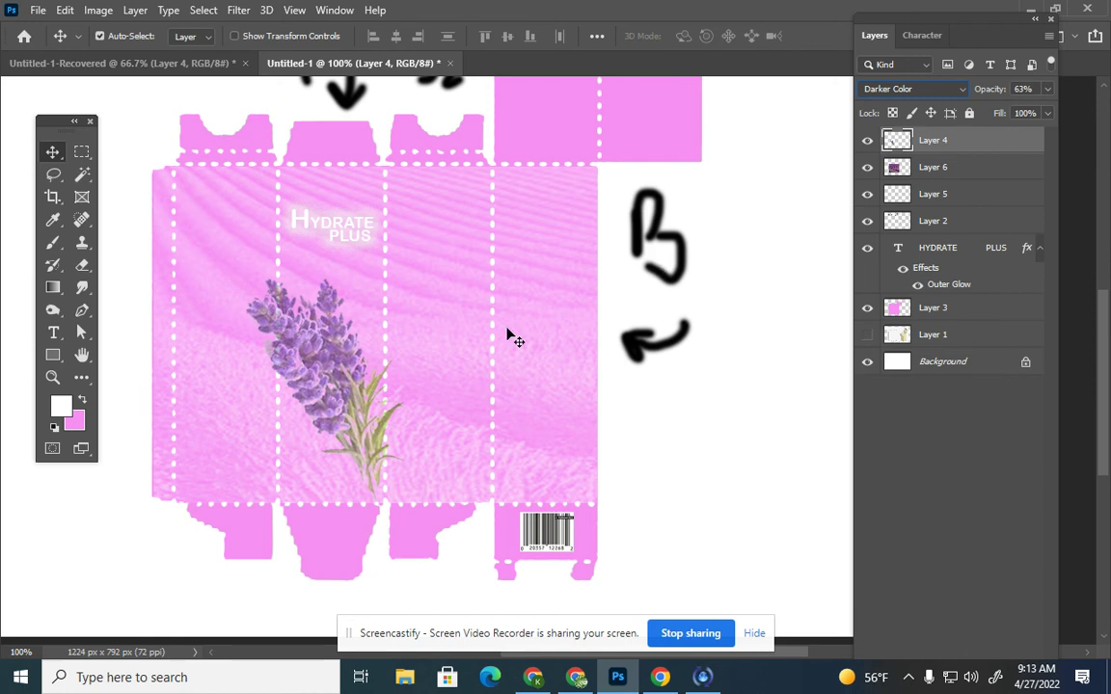
Lower the opacity of the field image layer (Layer 6) to 70%
{"action": "left_click", "coordinate": [912, 169]}
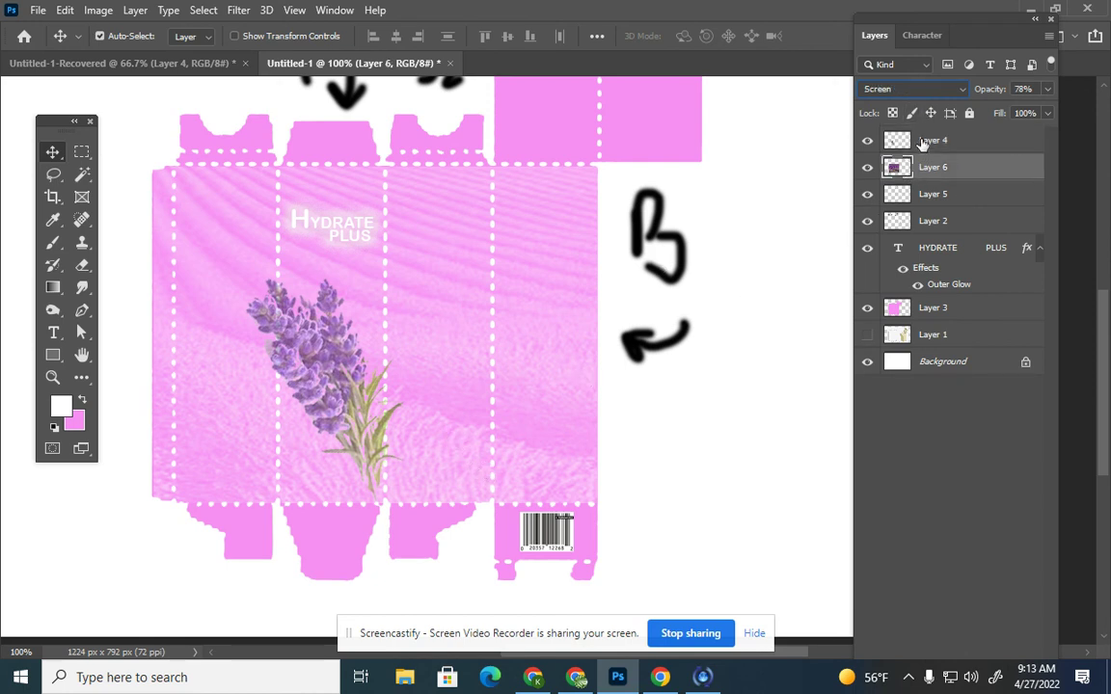
{"action": "left_click", "coordinate": [923, 143]}
{"action": "left_click", "coordinate": [928, 165]}
{"action": "left_click", "coordinate": [1048, 89]}
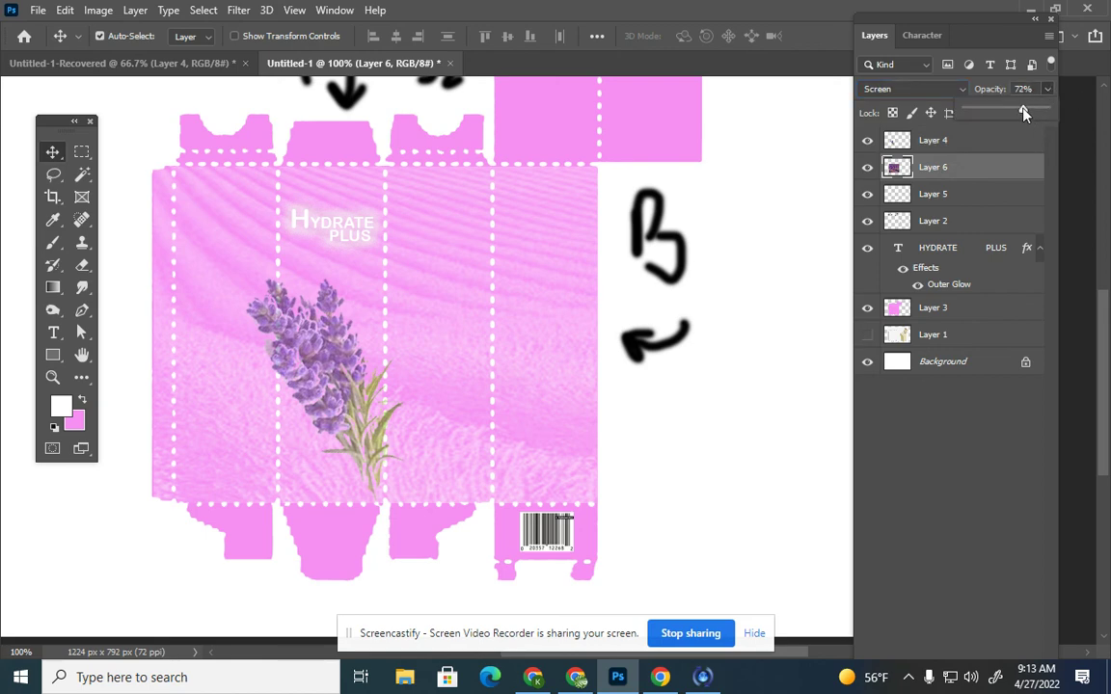
{"action": "left_click_drag", "start_coordinate": [1024, 113], "coordinate": [1021, 113]}
Hide the pink dieline layer (Layer 3) briefly and show it again to check its effect on the design
{"action": "left_click", "coordinate": [868, 307]}
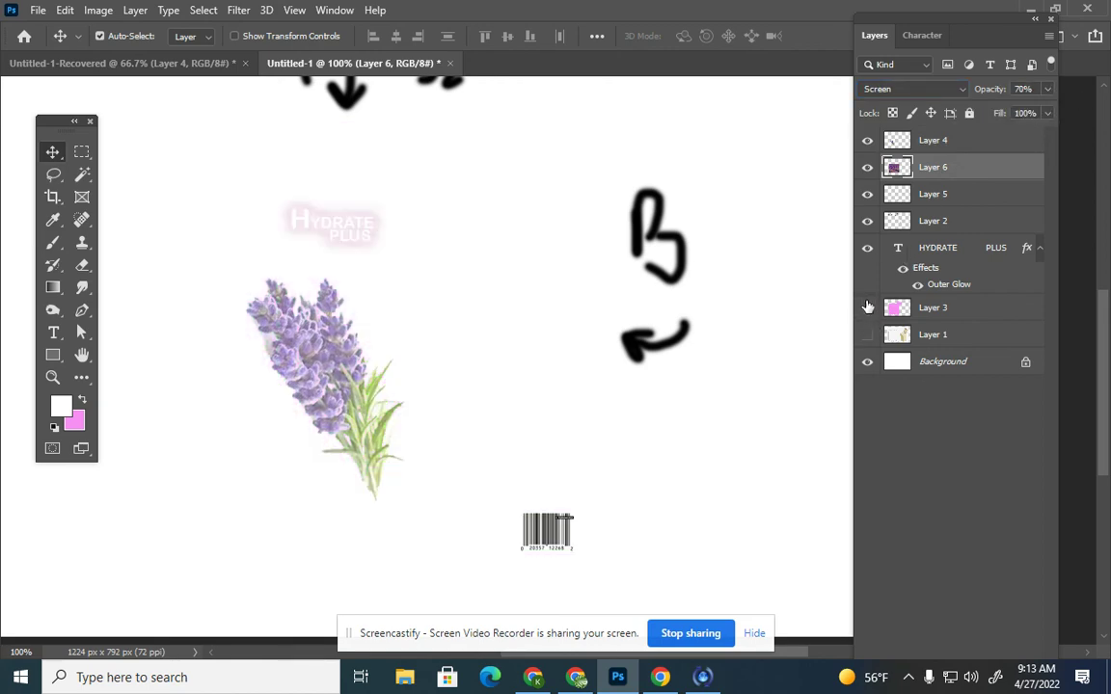
{"action": "left_click", "coordinate": [867, 307]}
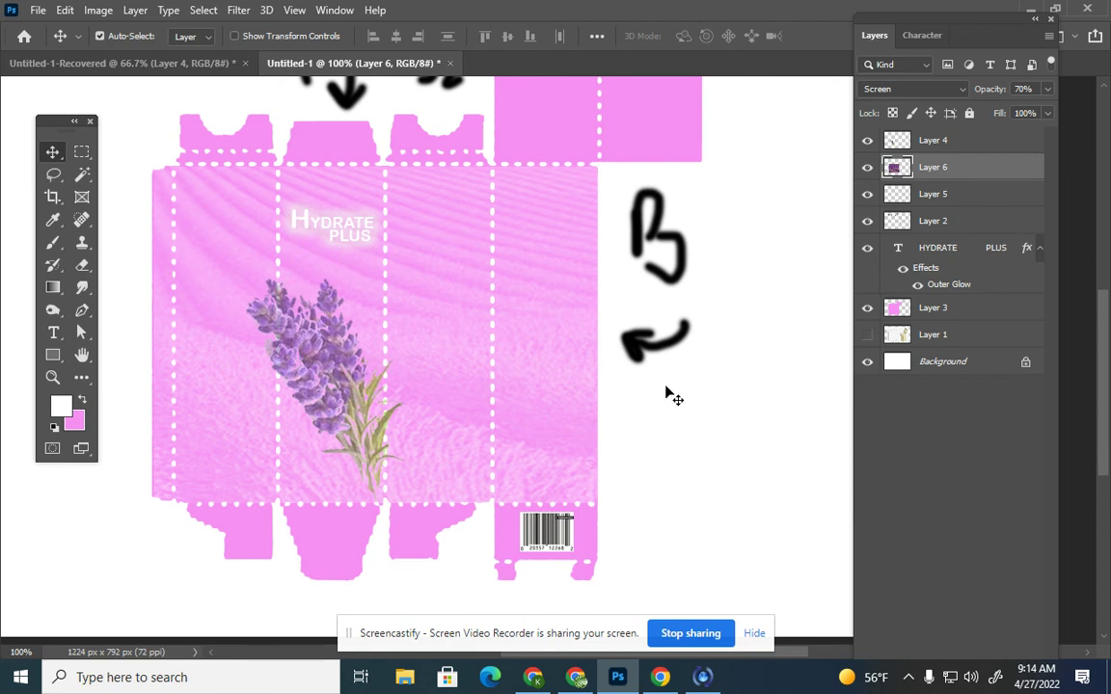
{"action": "scroll", "coordinate": [661, 342], "scroll_direction": "up", "scroll_amount": 3}
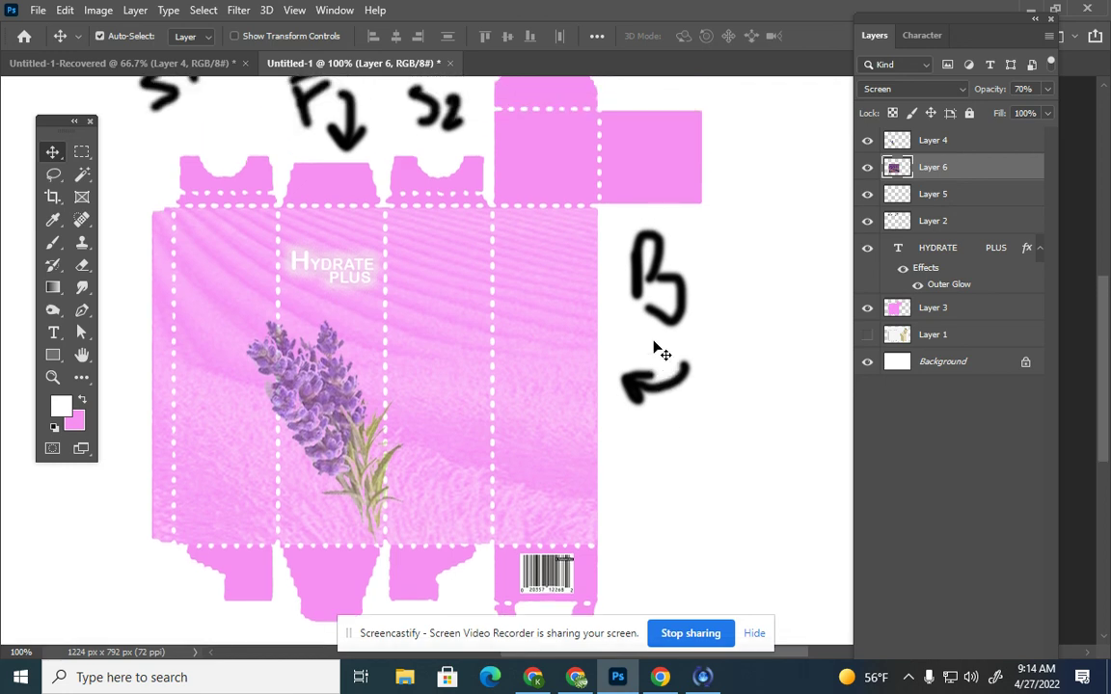